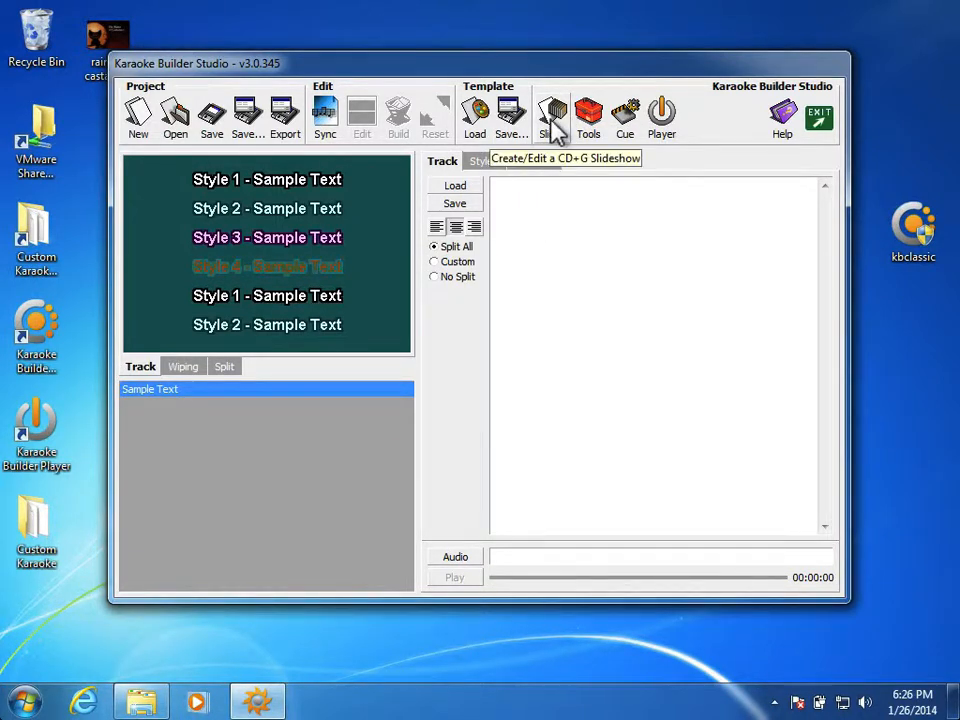
Step: Open the CD+G slideshow editor and start a new slideshow, removing all existing slides
left_click(550, 116)
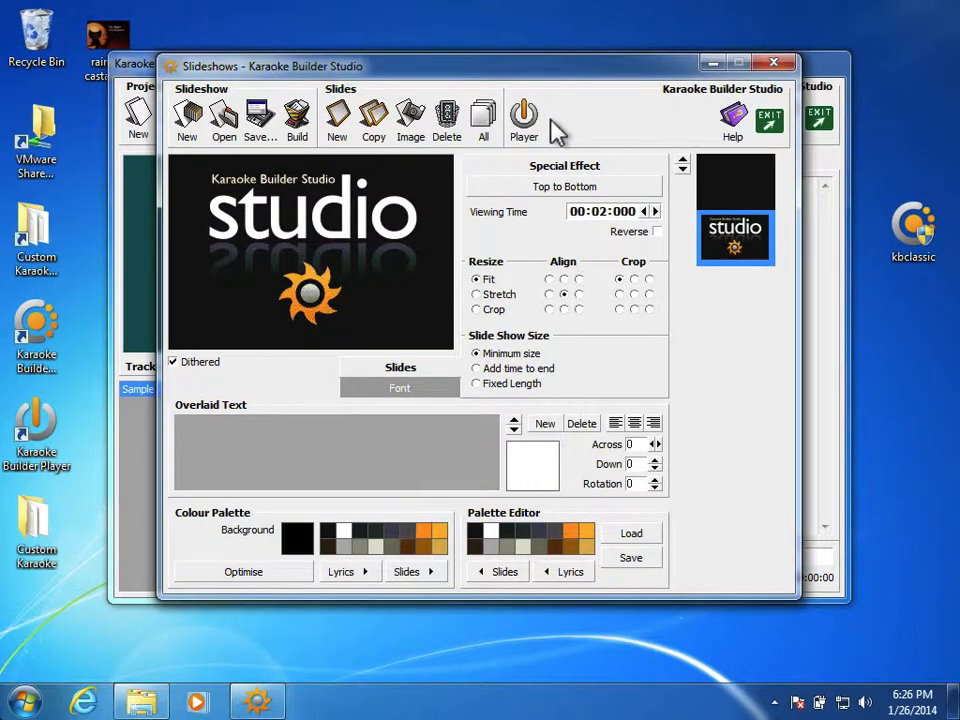
left_click(185, 120)
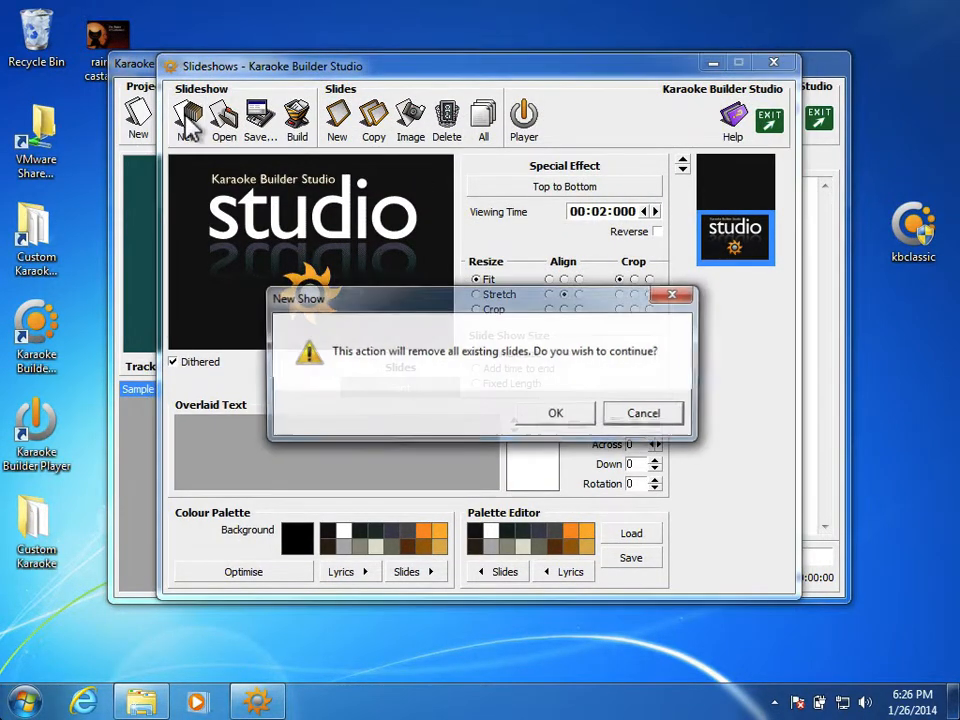
left_click(567, 409)
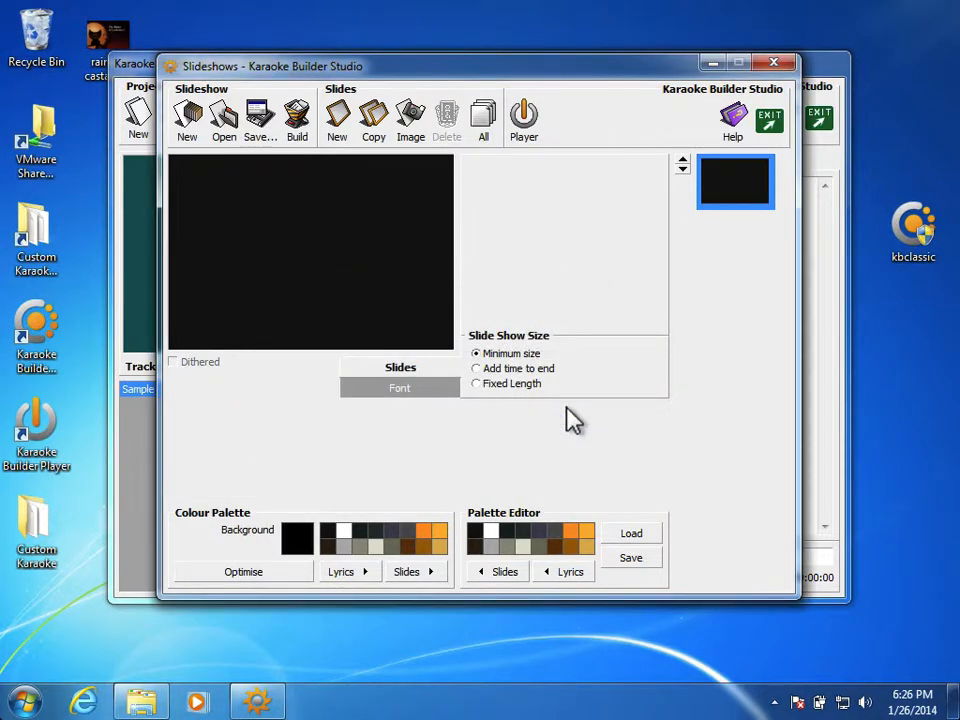
Step: Add a new slide and load the Title Screen PNG image into it
left_click(338, 112)
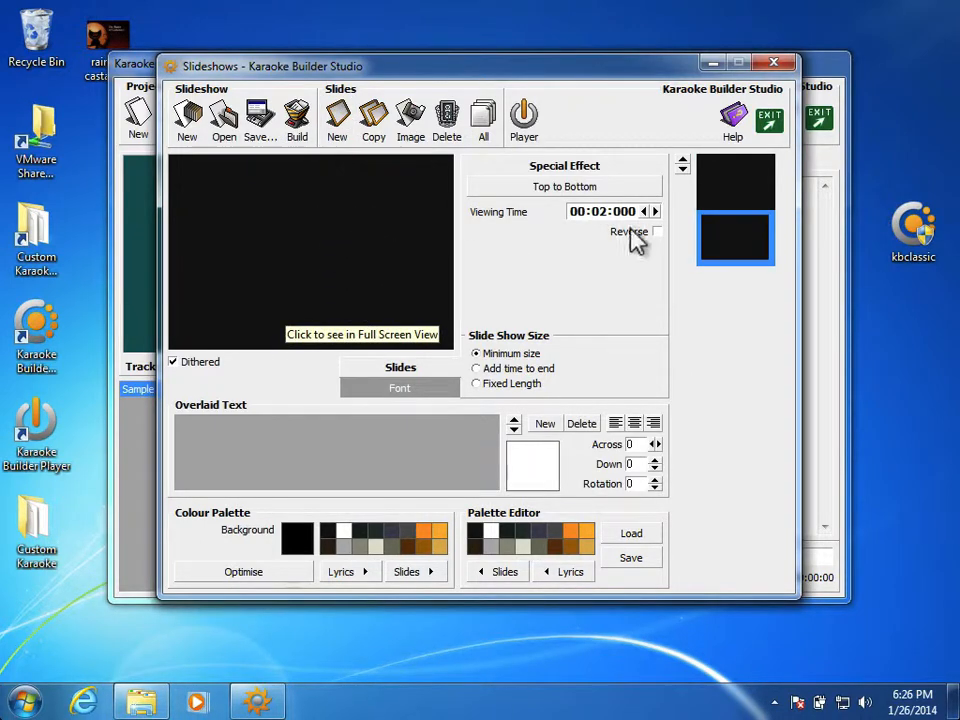
left_click(407, 128)
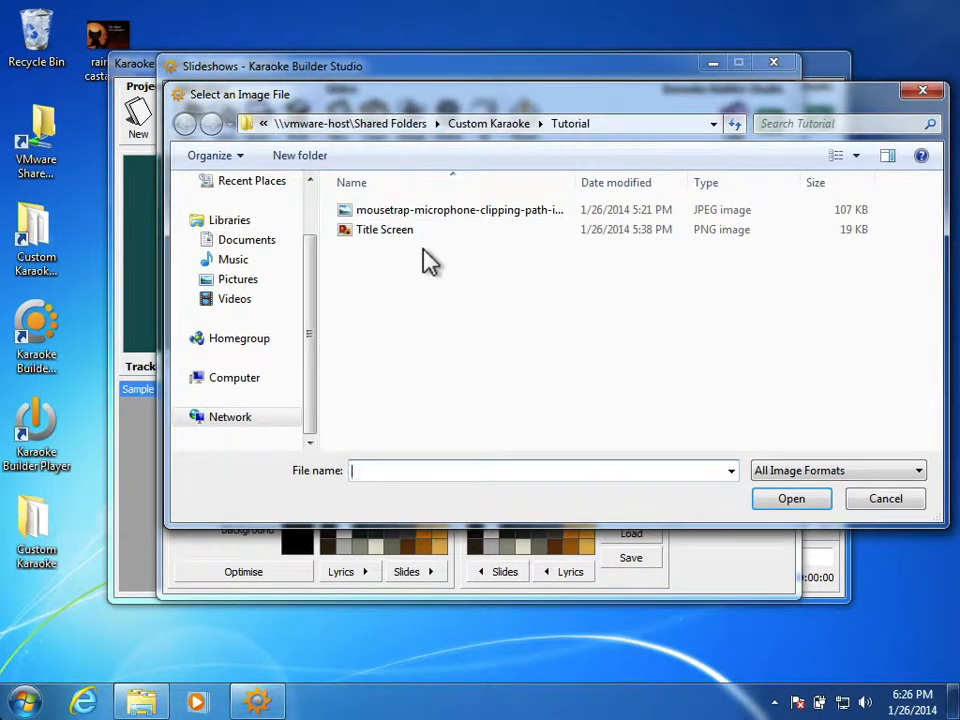
double_click(410, 248)
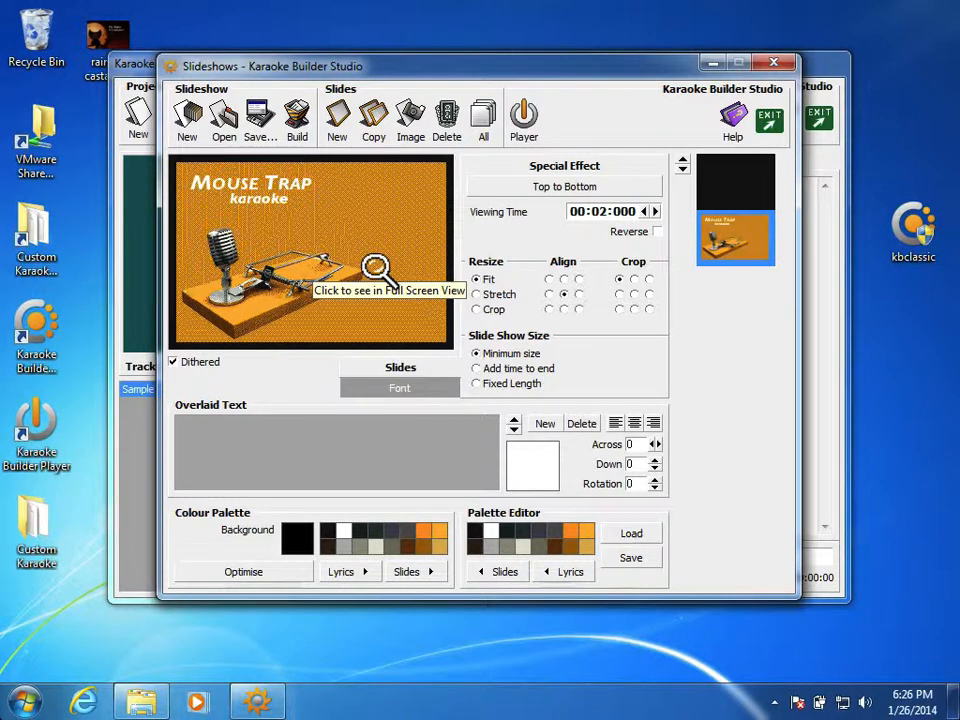
Step: Compare the title slide with dithering off and on, and optimise the colour palette for all slides
left_click(172, 362)
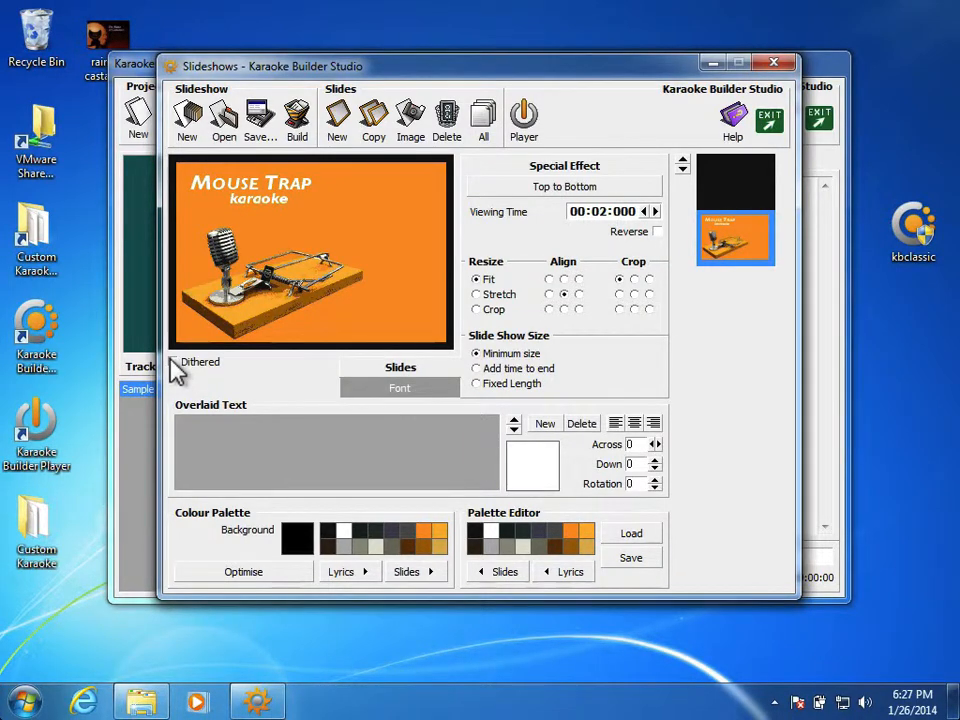
left_click(172, 366)
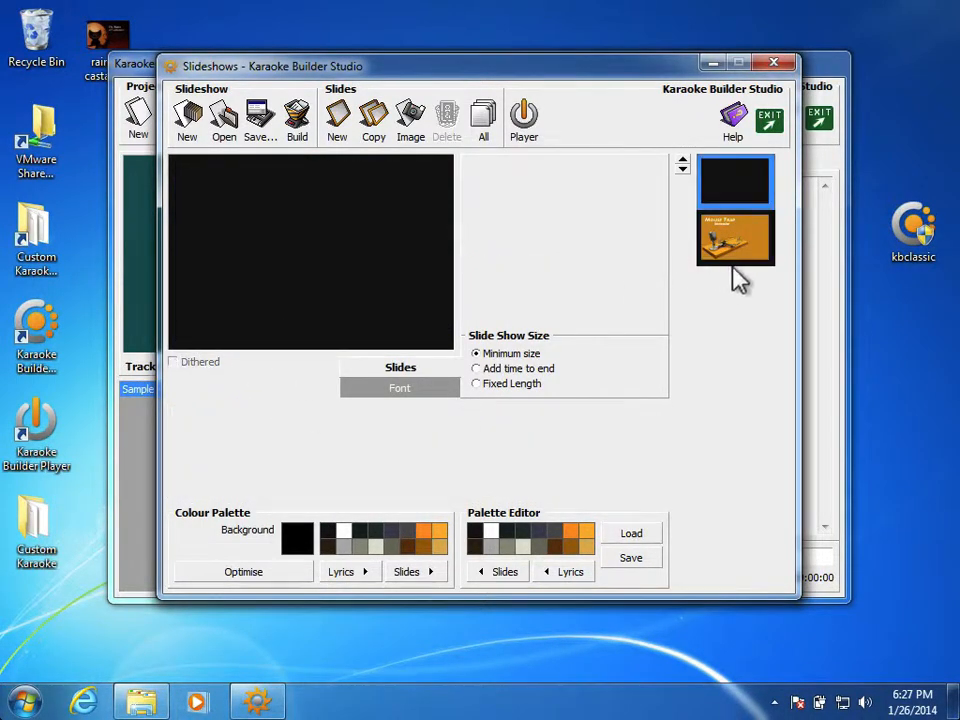
left_click(734, 265)
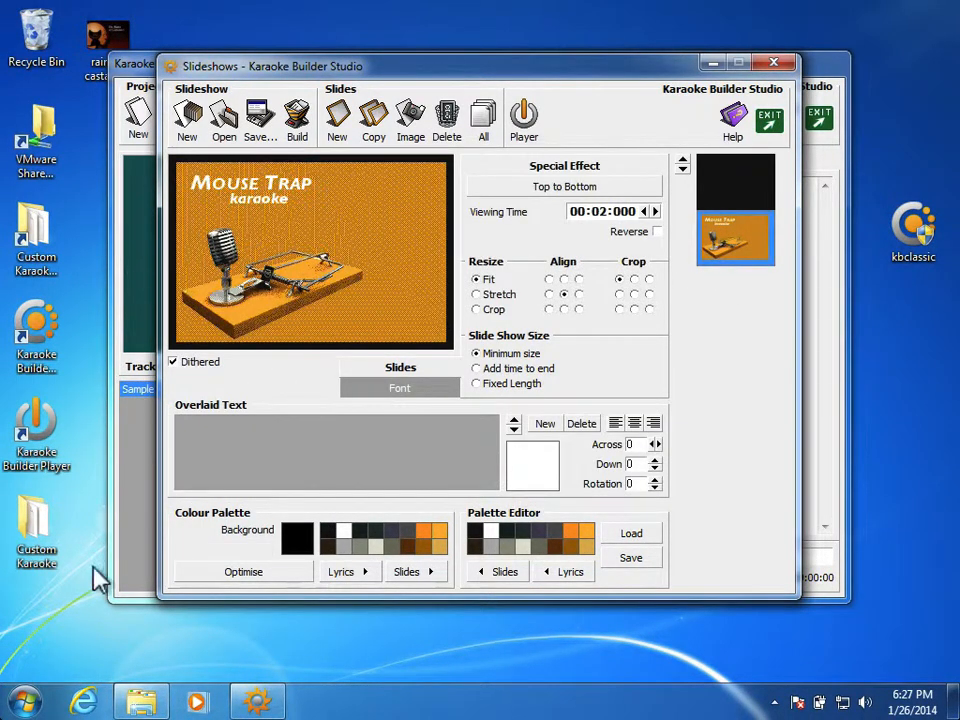
left_click(242, 580)
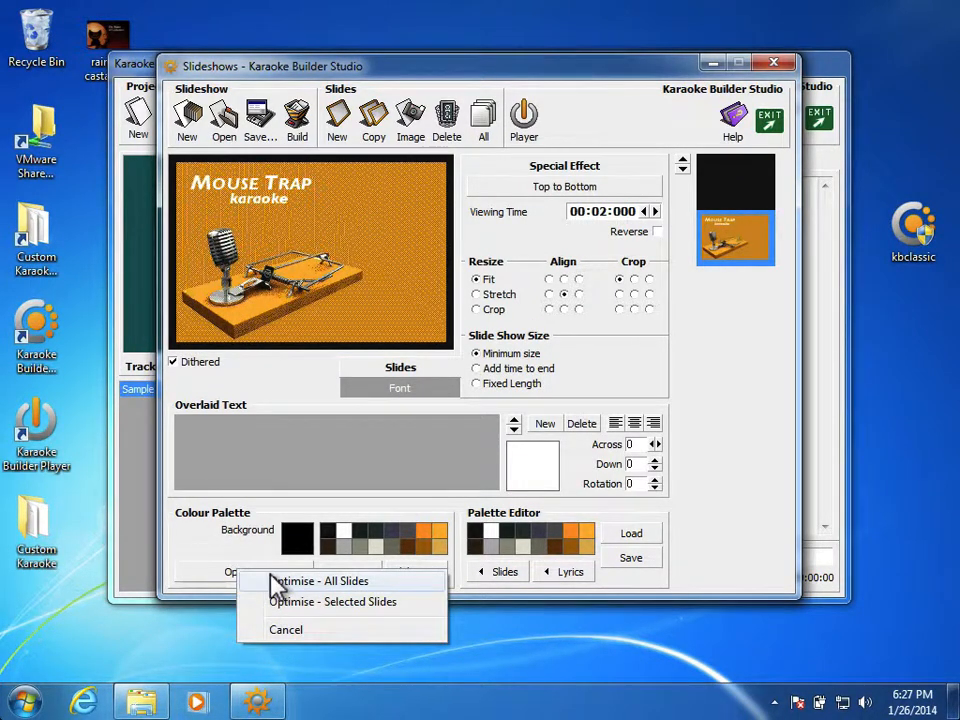
left_click(271, 578)
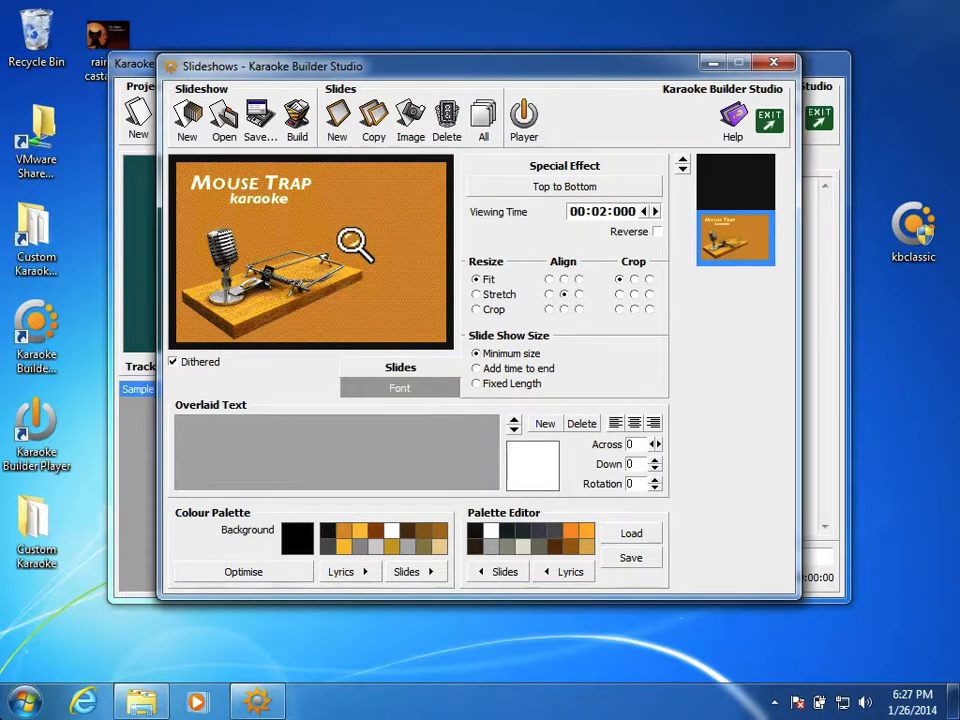
Step: Set the title slide's border and background colours to the orange in the optimised colour palette
right_click(347, 538)
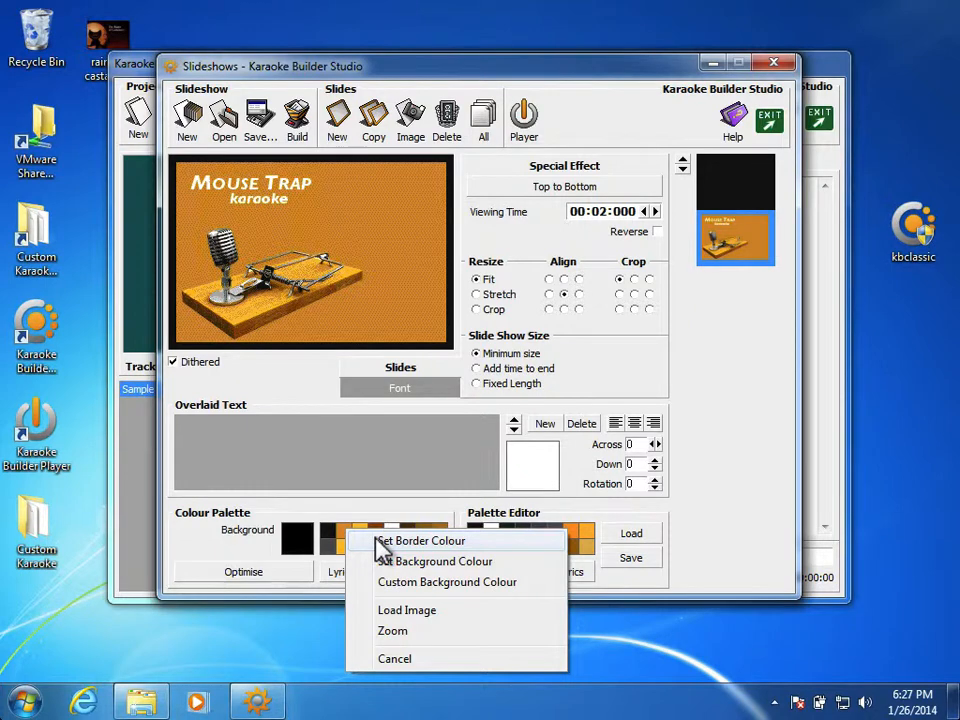
left_click(377, 540)
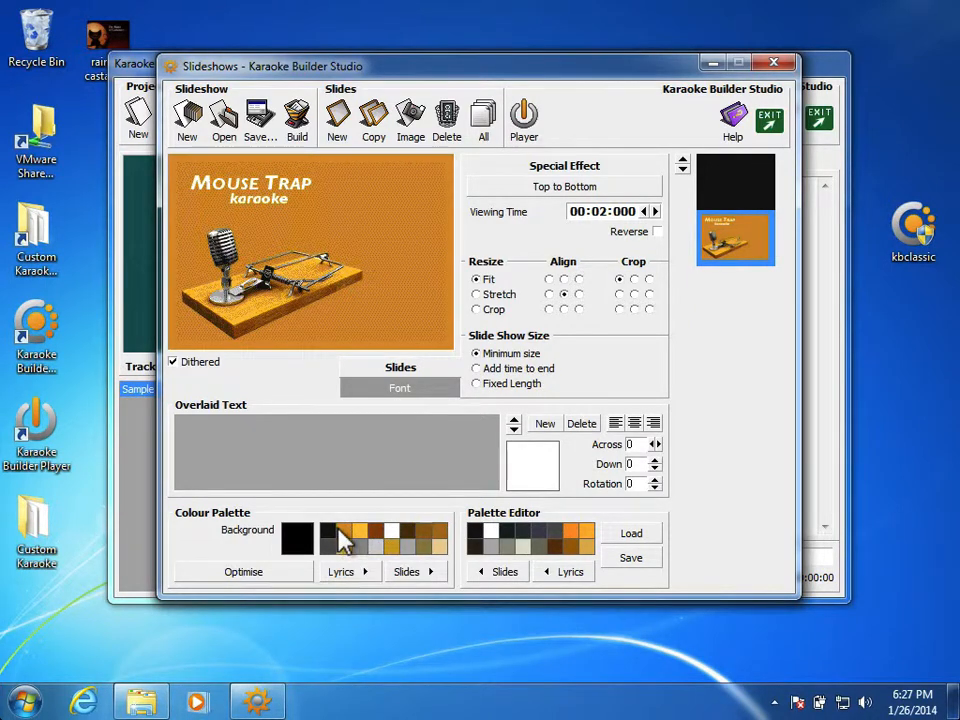
right_click(342, 540)
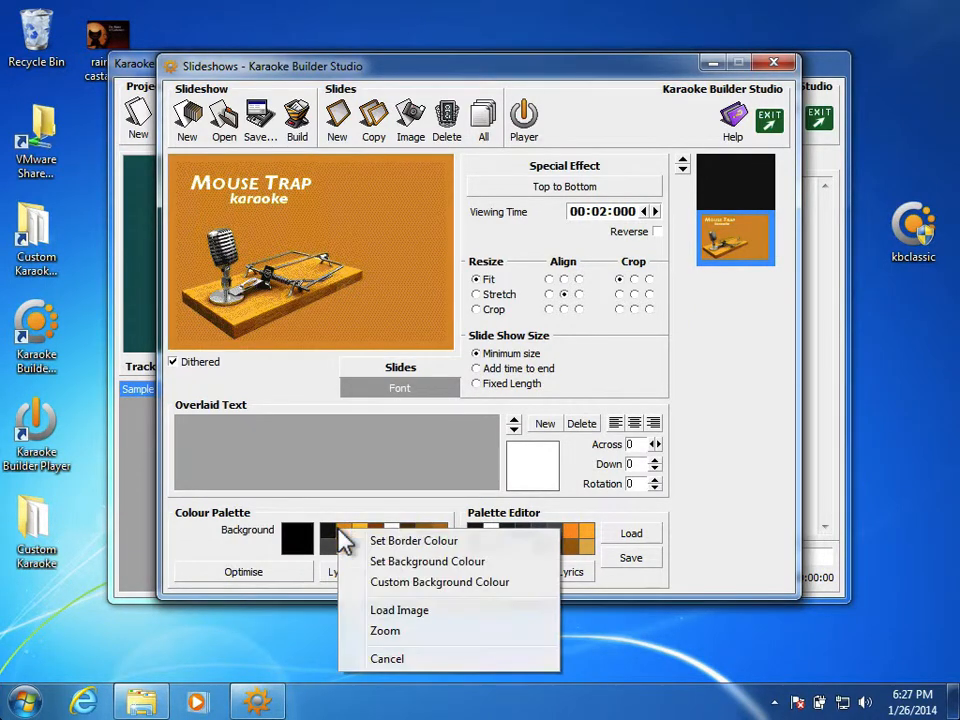
left_click(378, 562)
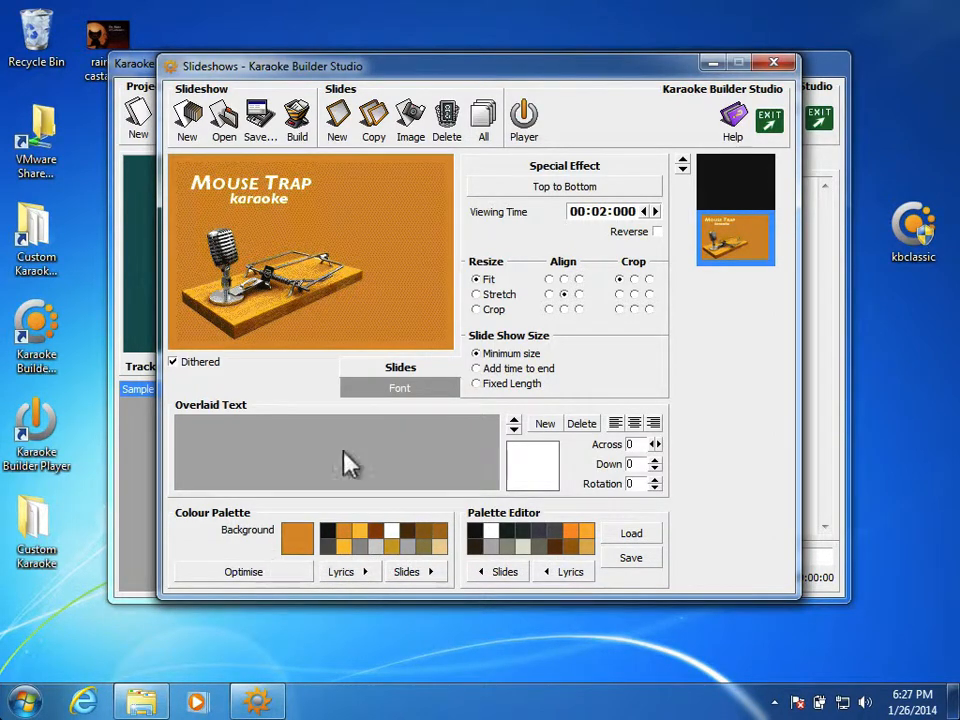
Step: Set the border and background colours of the blank first slide to the same orange palette colour
left_click(730, 186)
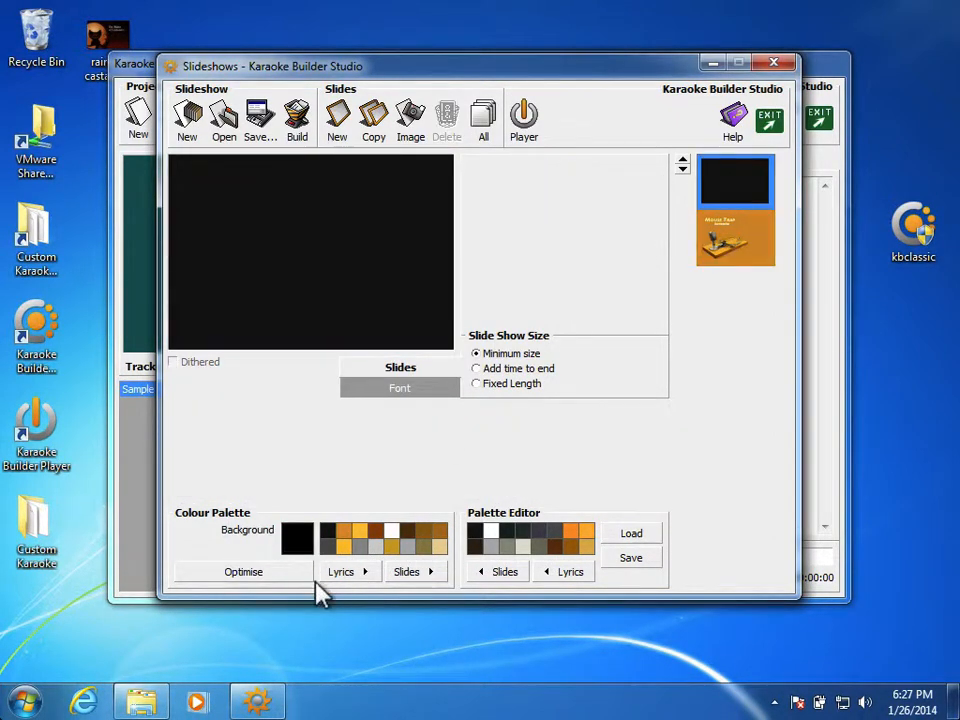
right_click(341, 537)
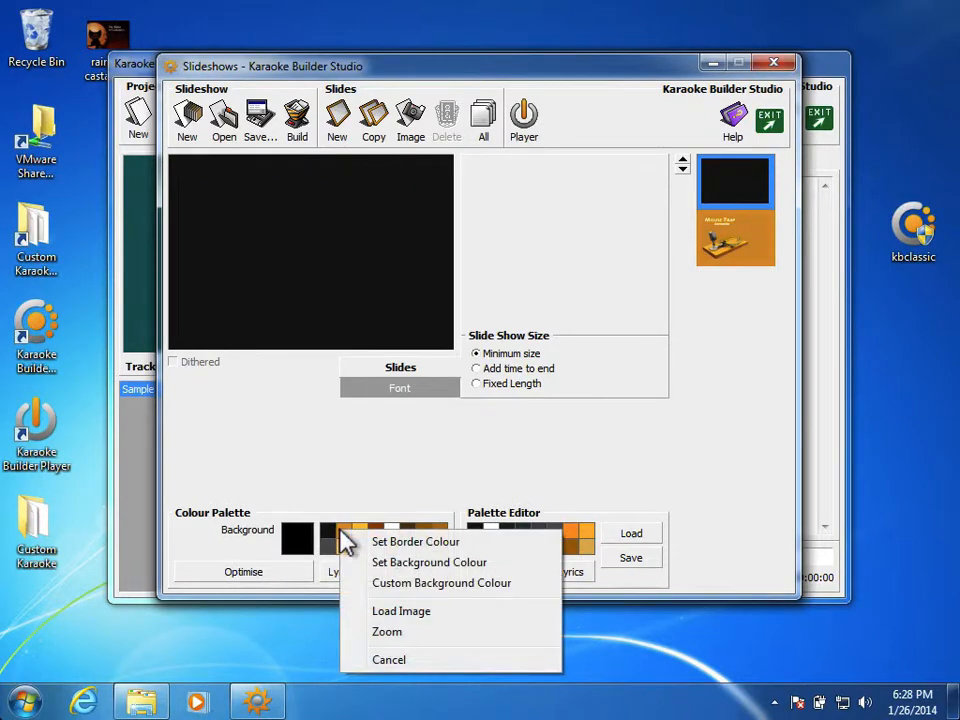
left_click(358, 541)
right_click(347, 538)
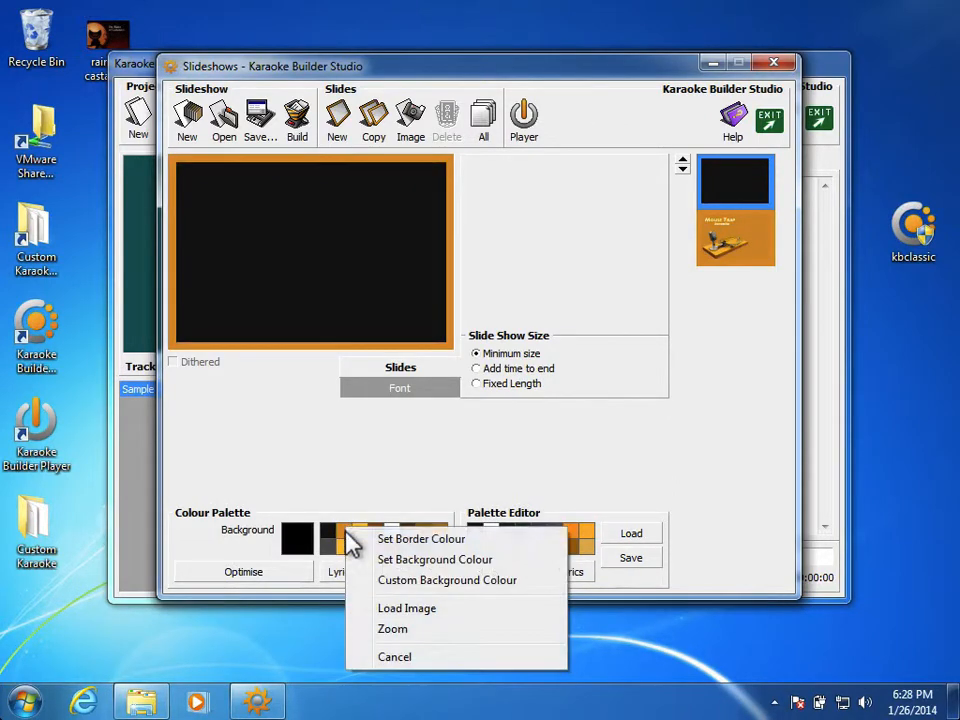
left_click(366, 559)
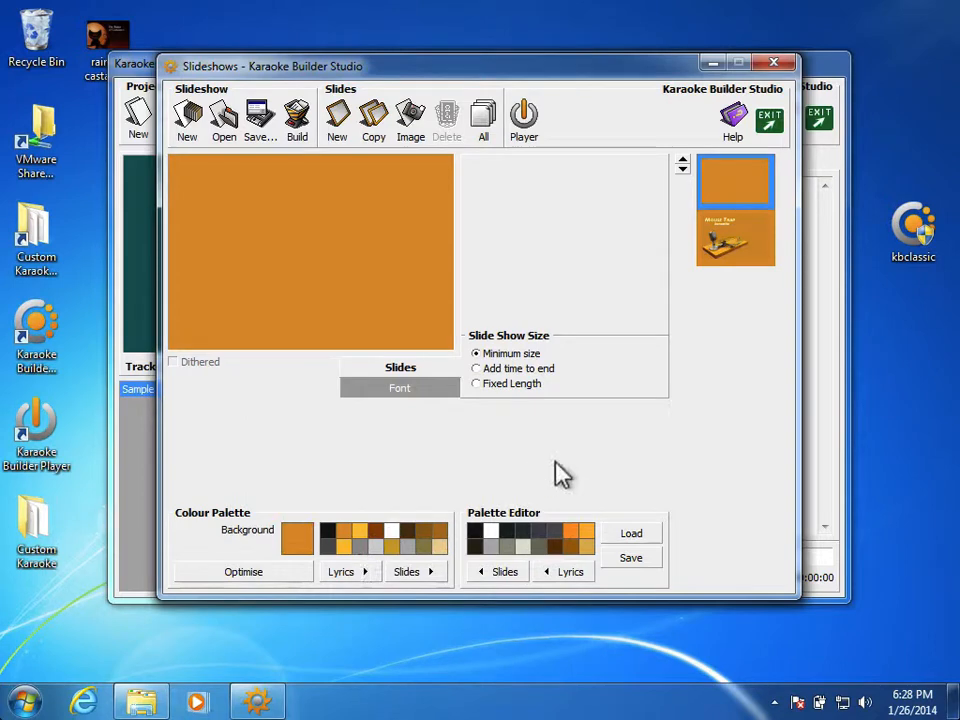
Step: Turn off dithering for the Mouse Trap title slide
left_click(749, 241)
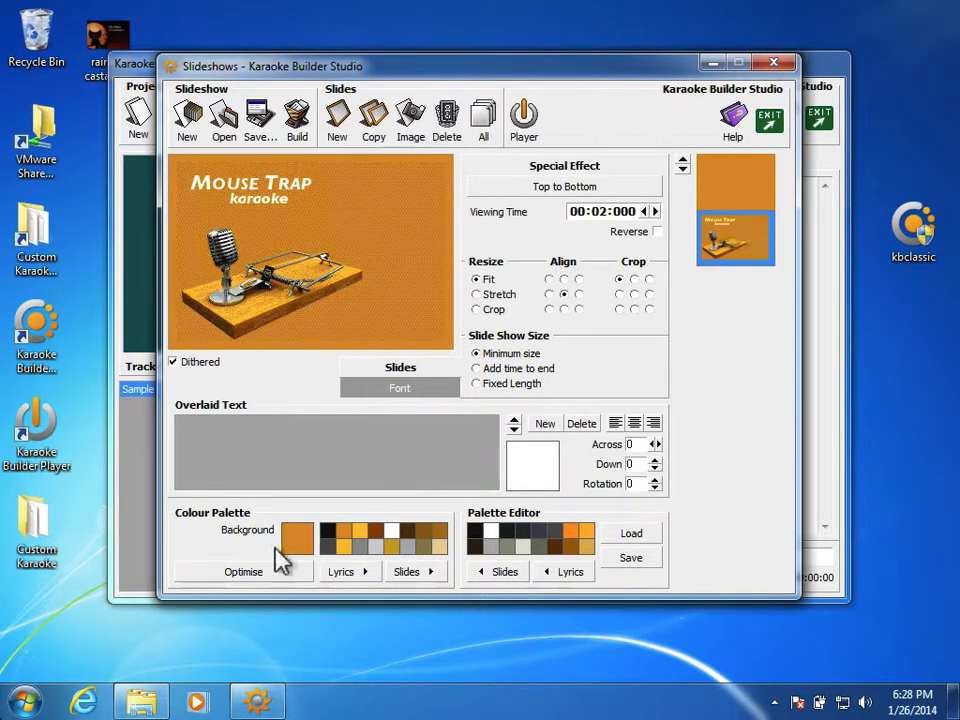
left_click(173, 364)
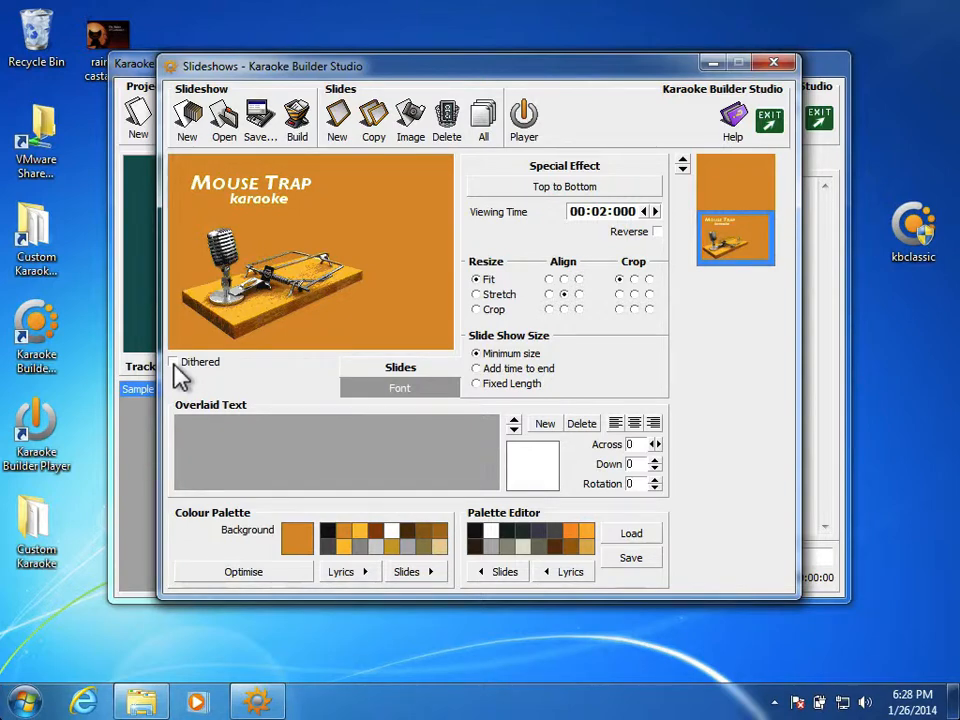
left_click(180, 376)
left_click(175, 368)
Step: Add a new empty slide after the title slide and check each slide in the sequence
left_click(340, 127)
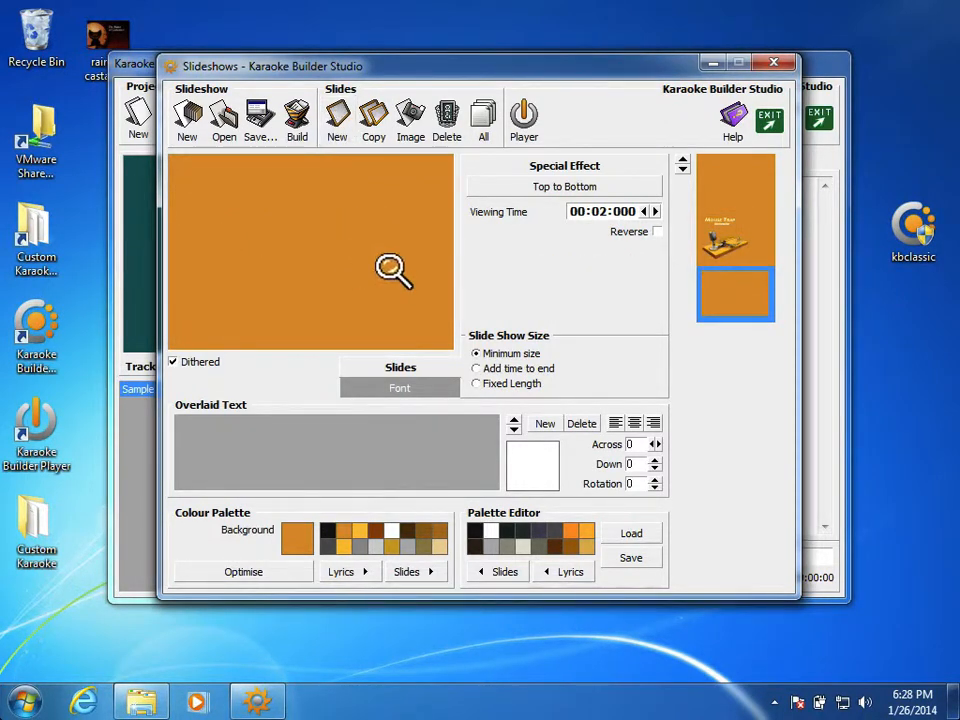
left_click(741, 245)
left_click(741, 188)
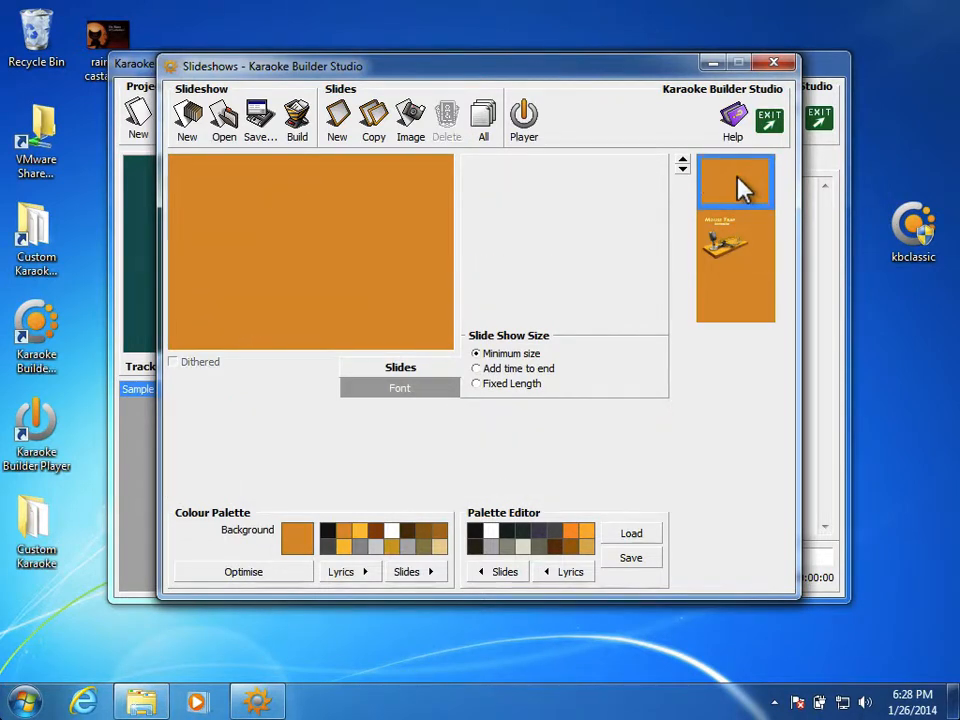
left_click(737, 226)
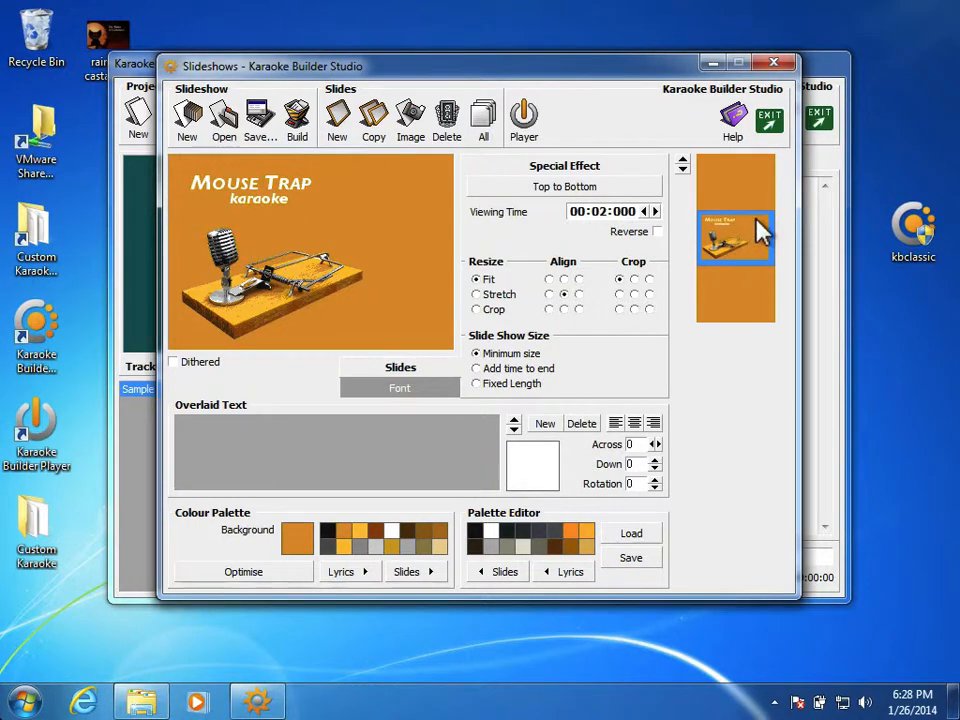
left_click(743, 288)
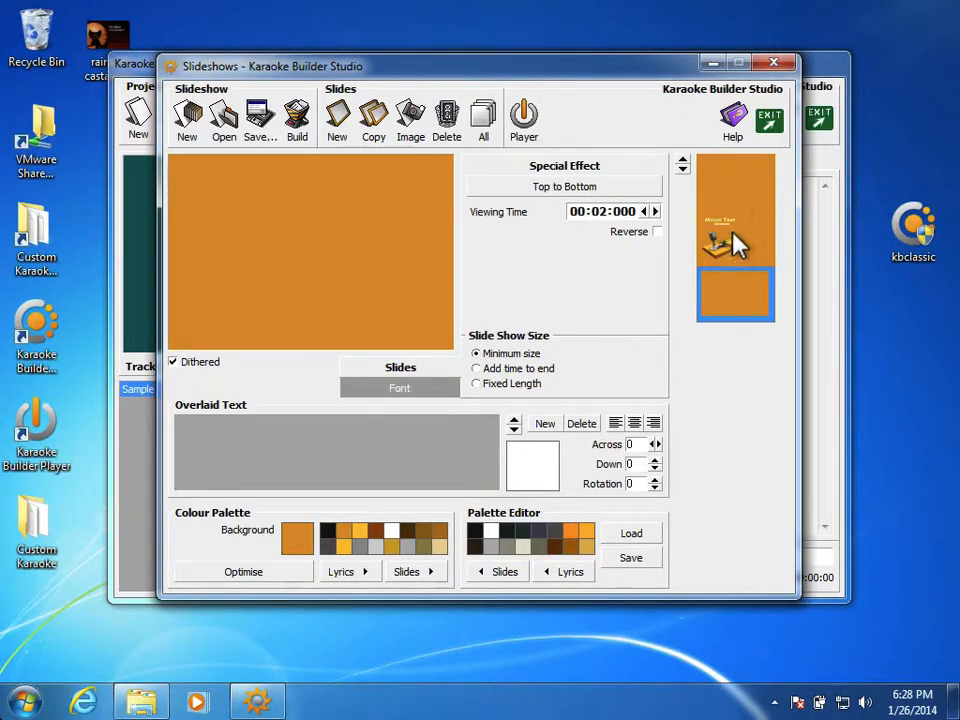
left_click_drag(714, 242, 745, 190)
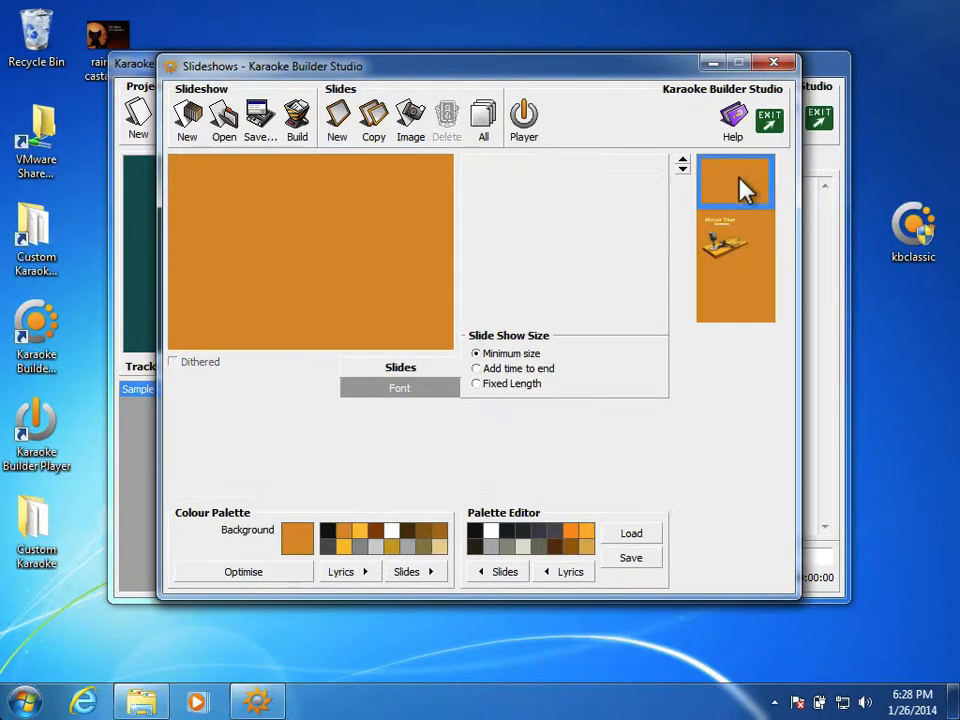
Step: Preview Open Out, Lattice, Clock and Diagonal special effects on the Mouse Trap title slide and apply Circle (Bottom Left)
left_click(736, 236)
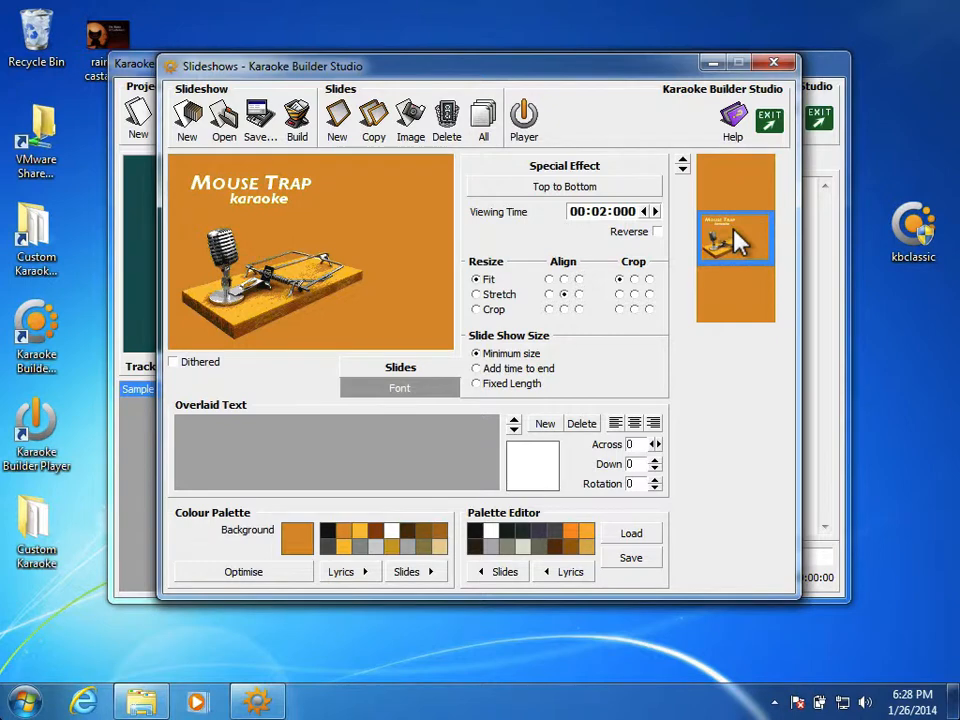
left_click(588, 188)
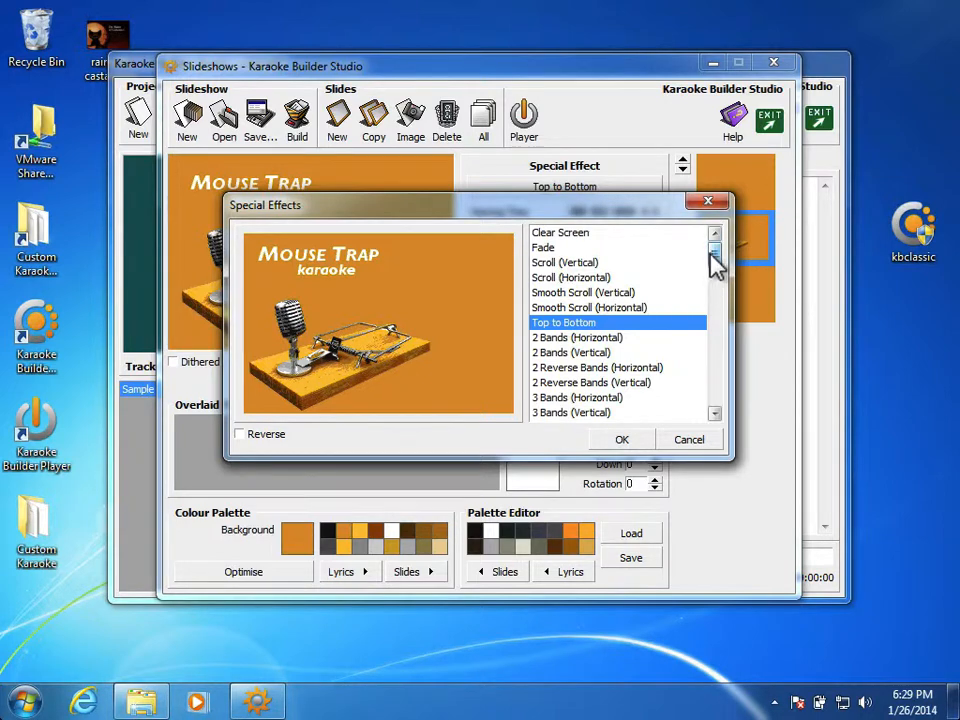
left_click_drag(711, 252, 718, 396)
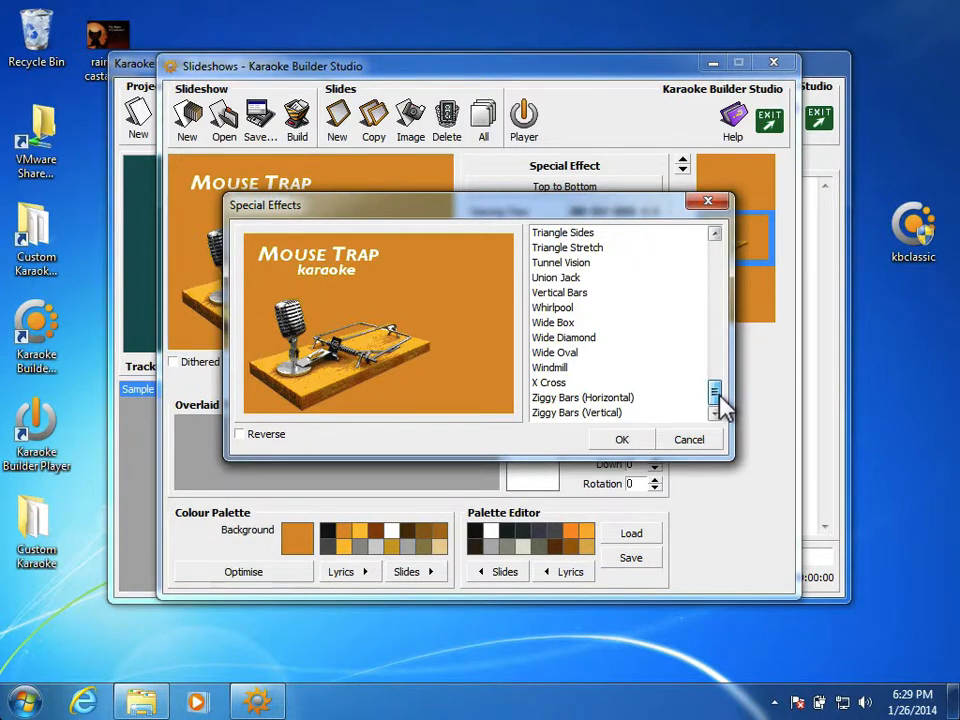
left_click_drag(717, 393, 717, 343)
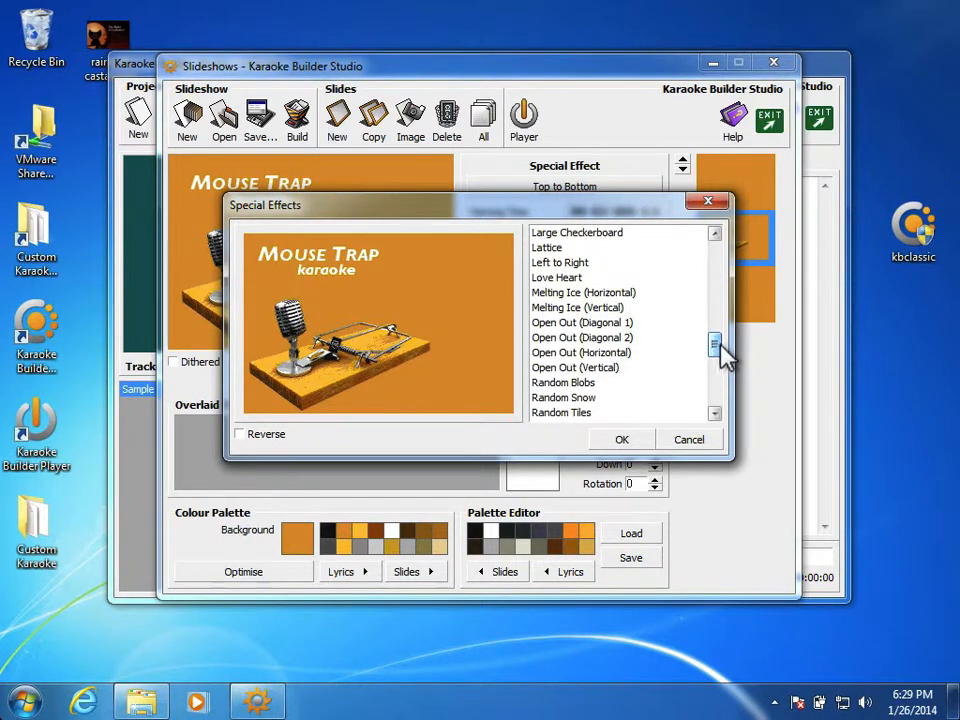
left_click(657, 340)
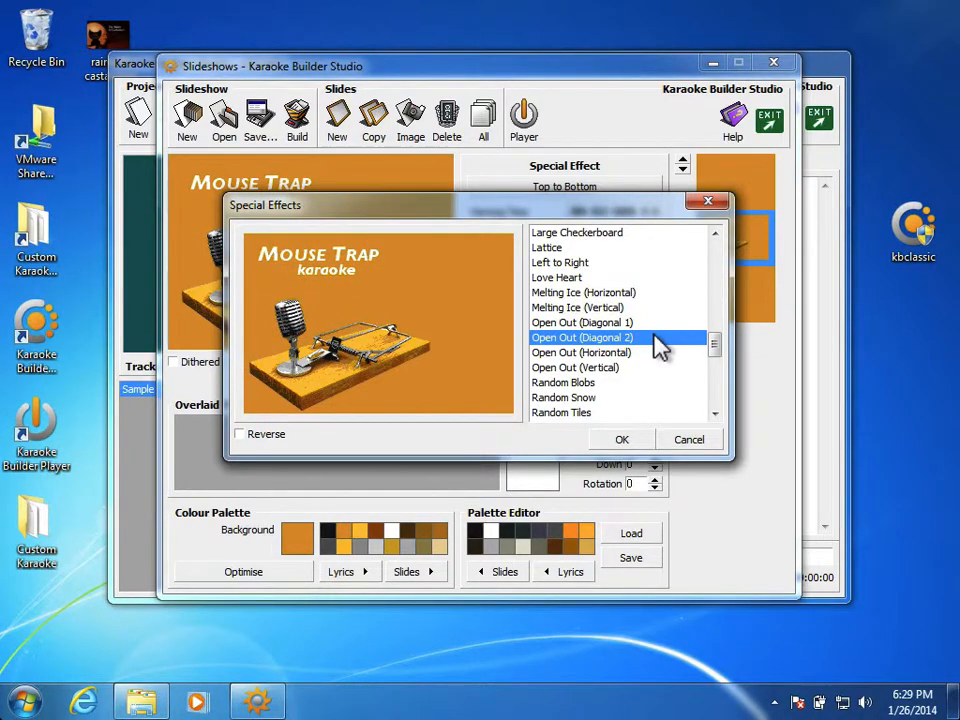
left_click(595, 252)
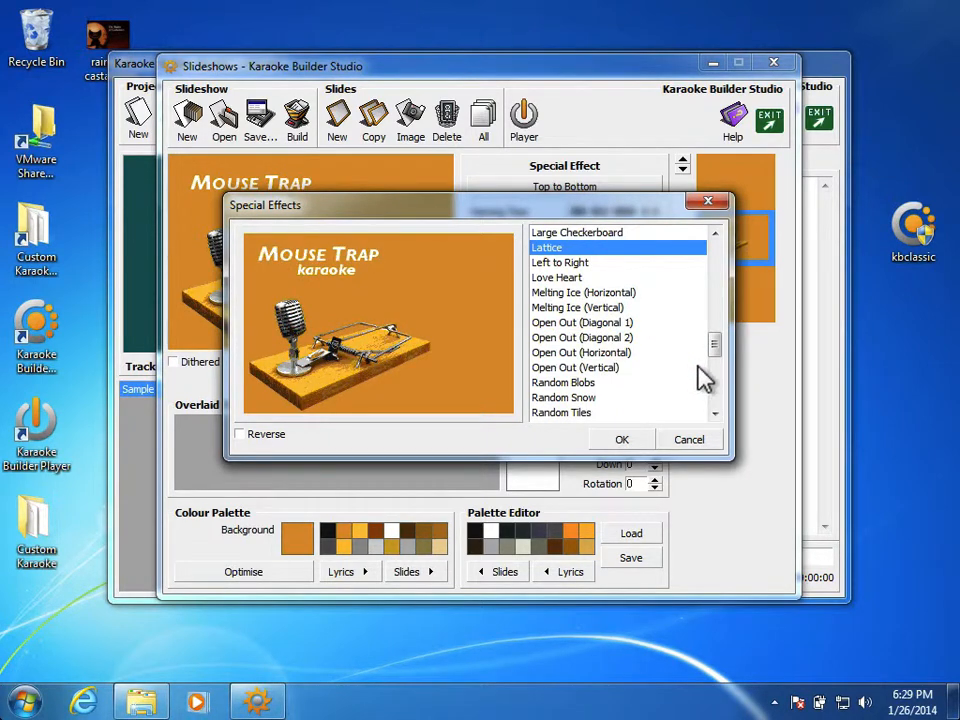
left_click_drag(713, 342, 717, 316)
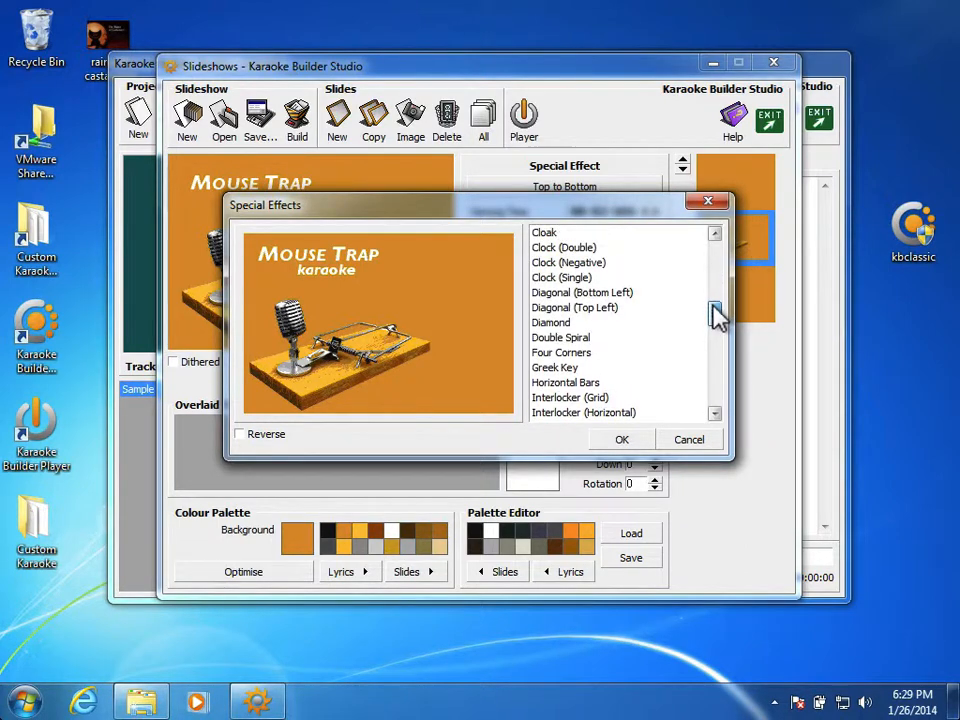
left_click(622, 281)
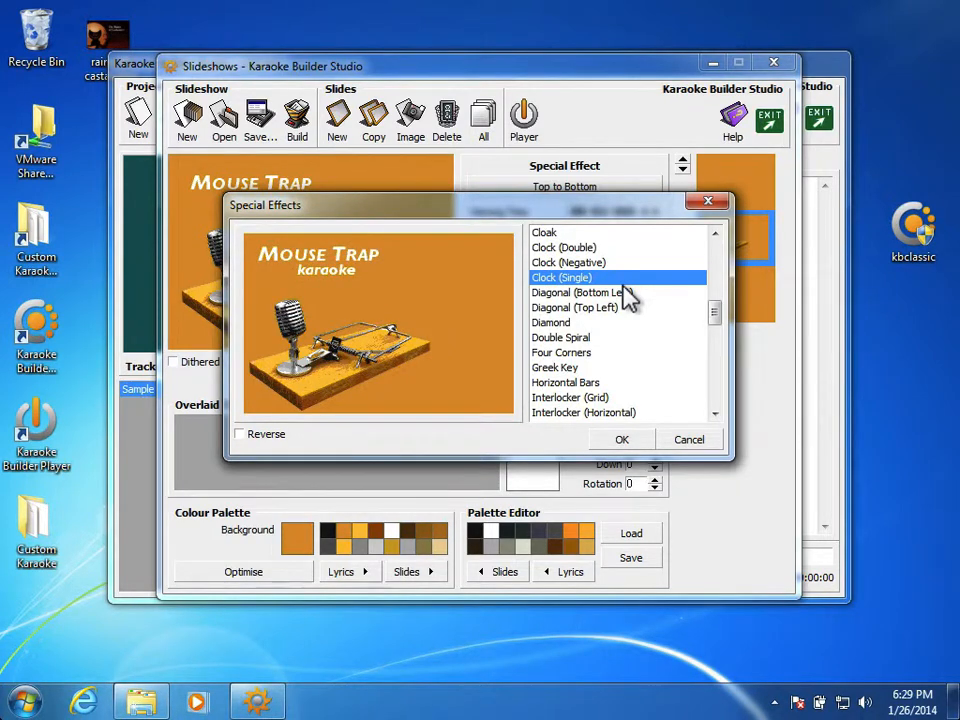
left_click(642, 296)
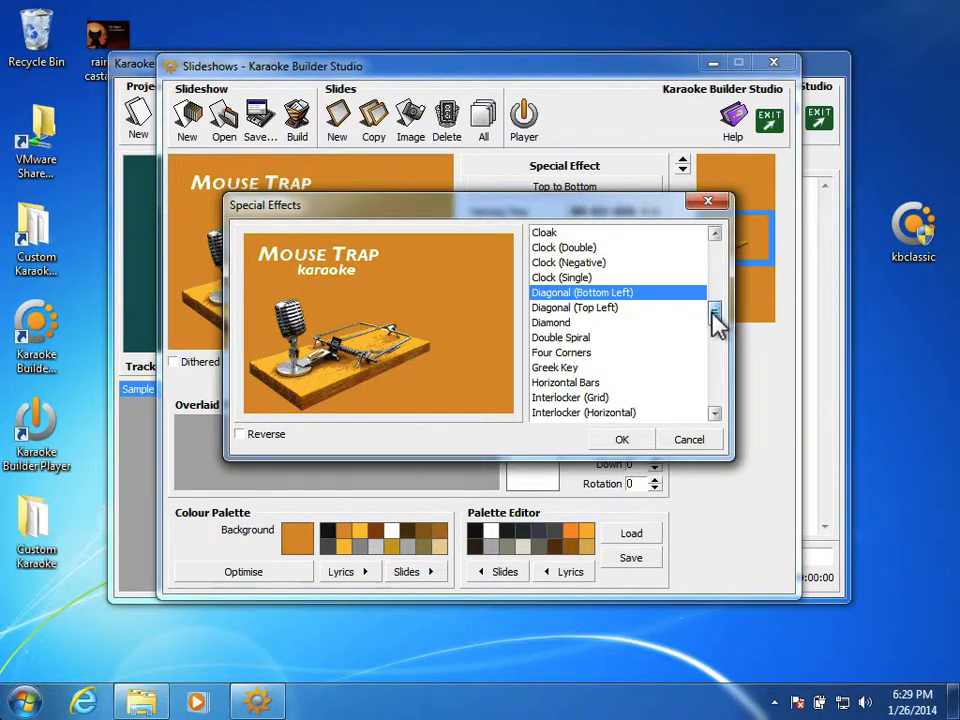
left_click_drag(711, 306, 712, 297)
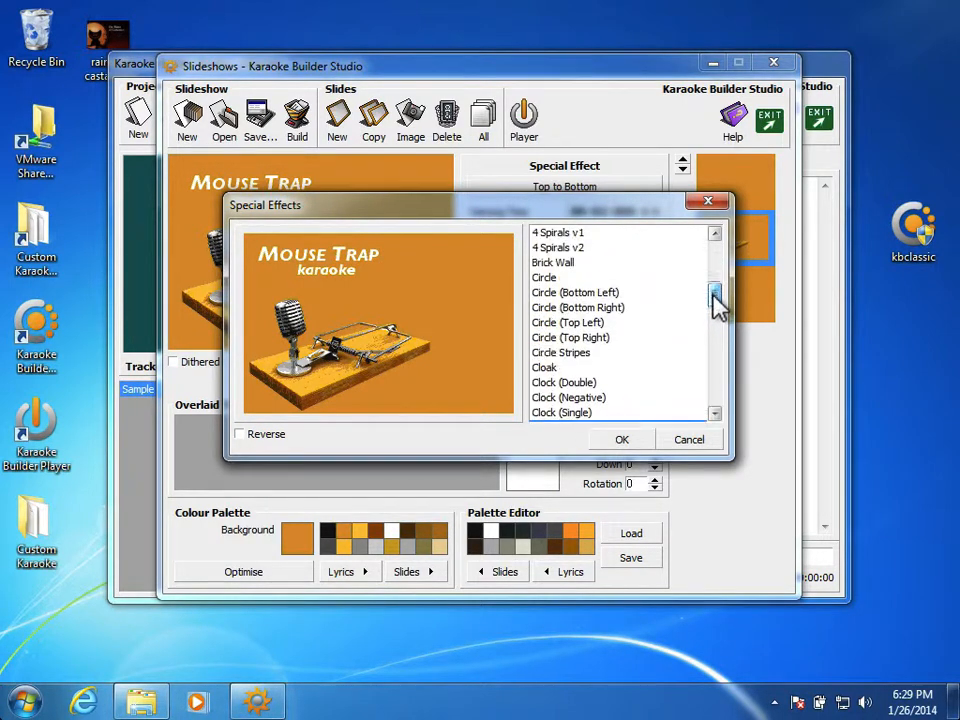
left_click(605, 297)
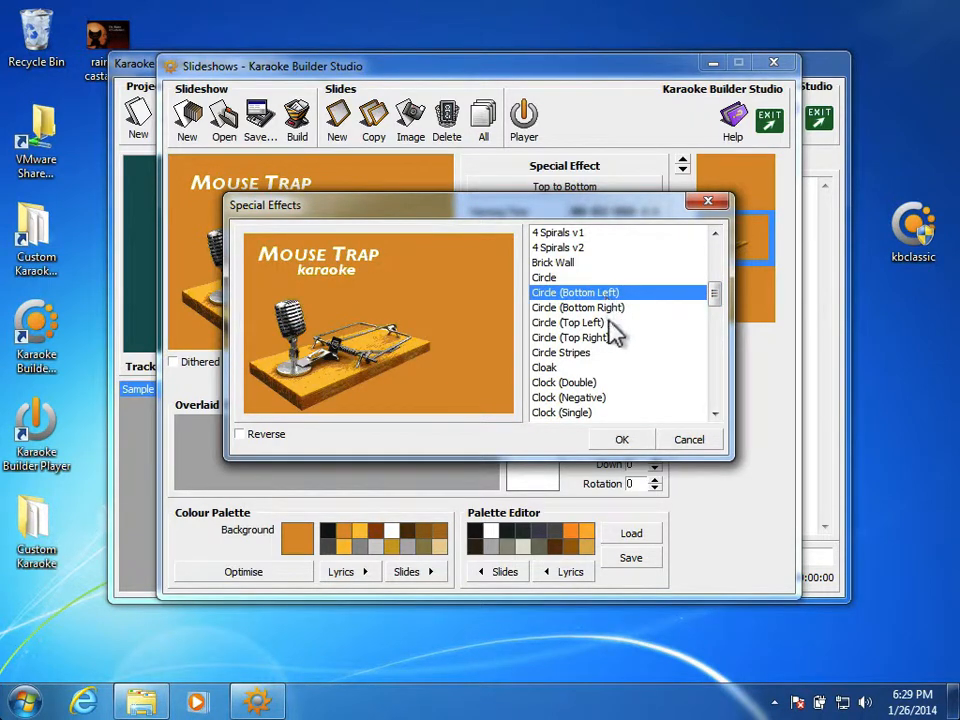
left_click(620, 444)
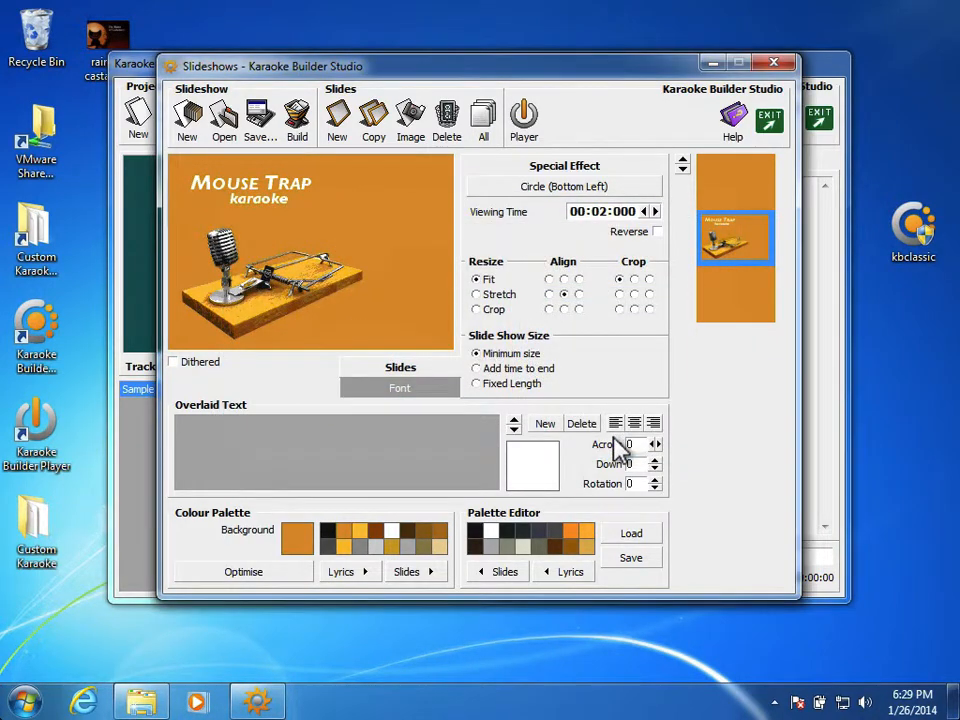
Step: Set the title slide's viewing time to 4 seconds and give the slideshow a fixed length of 8 seconds
left_click(656, 212)
left_click(656, 212)
left_click(476, 384)
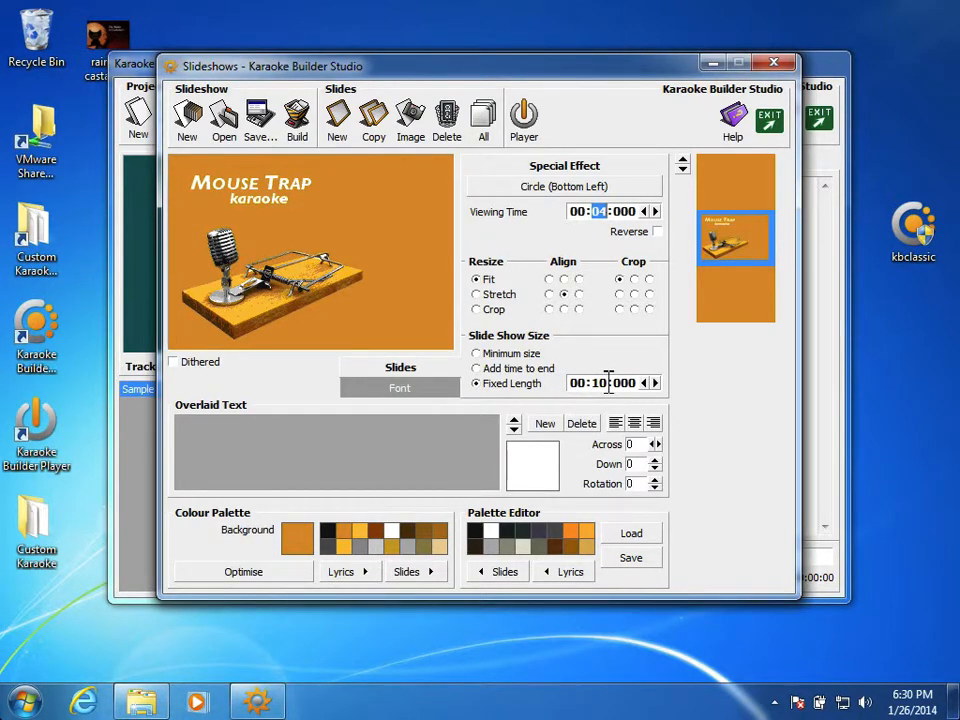
left_click(643, 383)
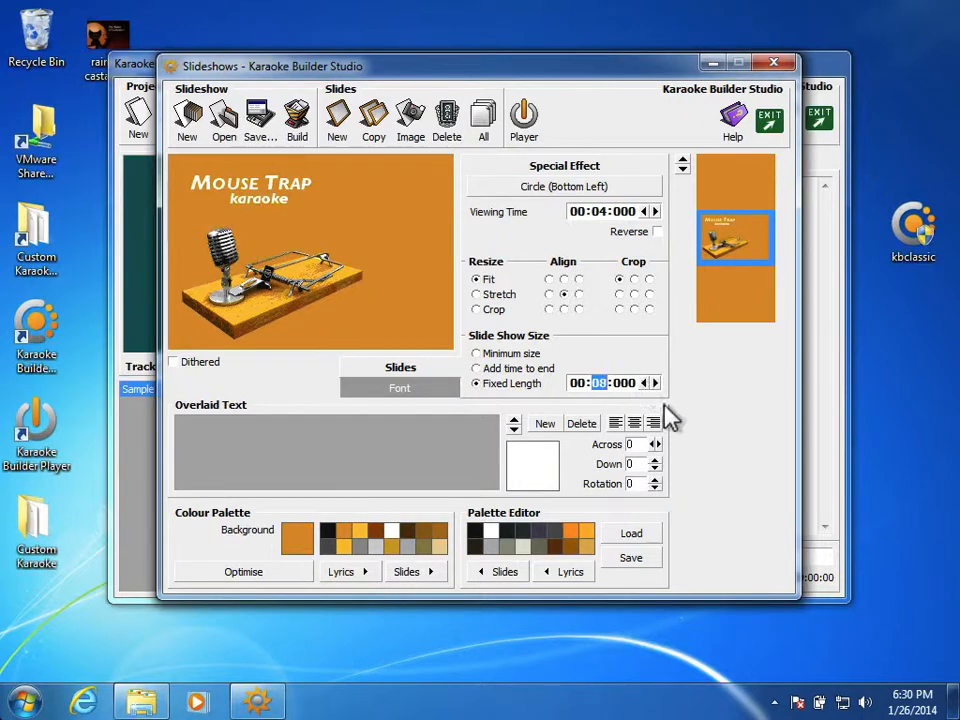
Step: Preview scroll and band special effects on the blank last slide and apply the Fade effect to it
left_click(722, 298)
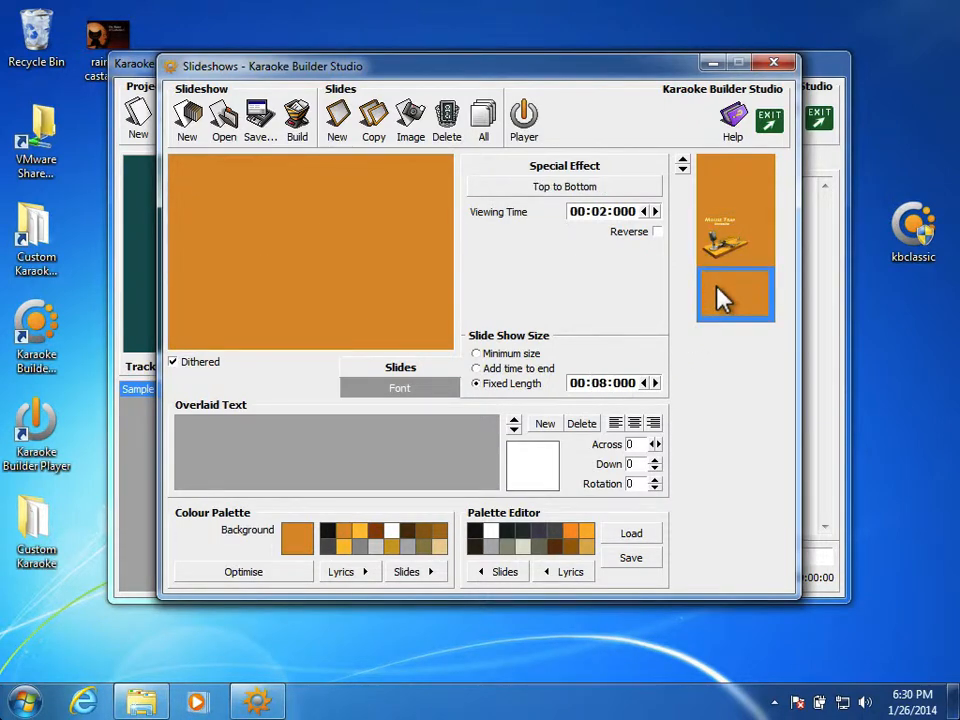
left_click(597, 187)
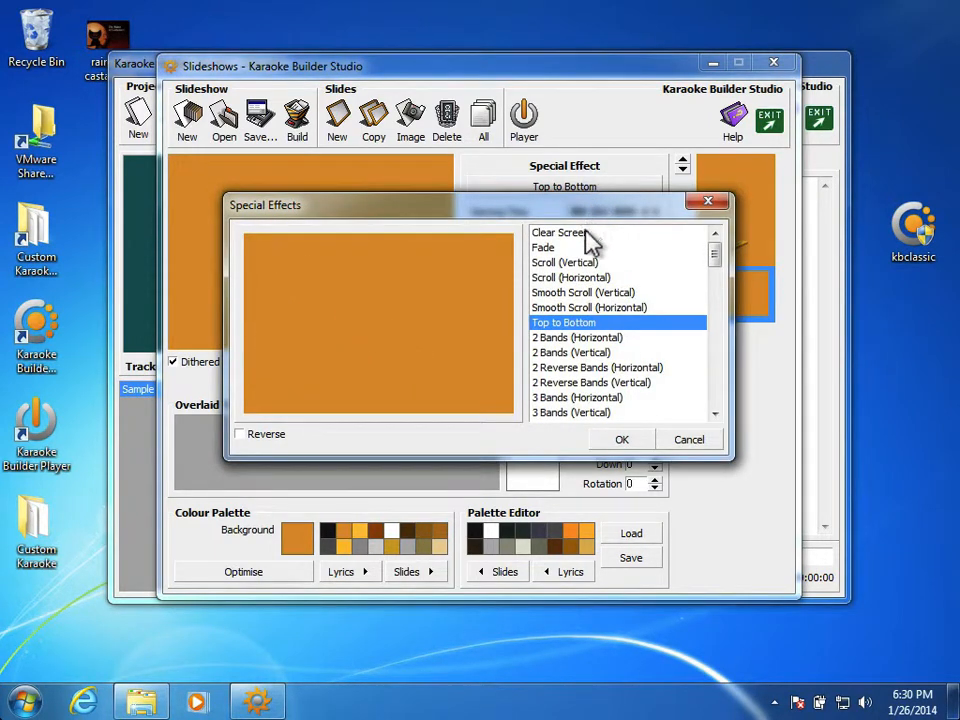
left_click(588, 234)
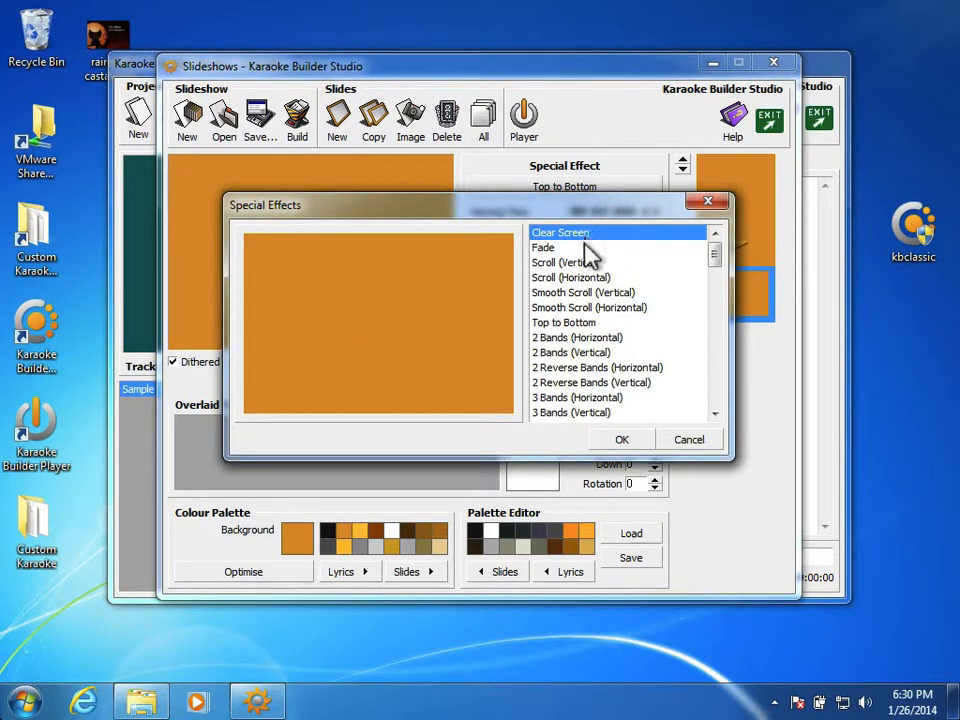
left_click(586, 247)
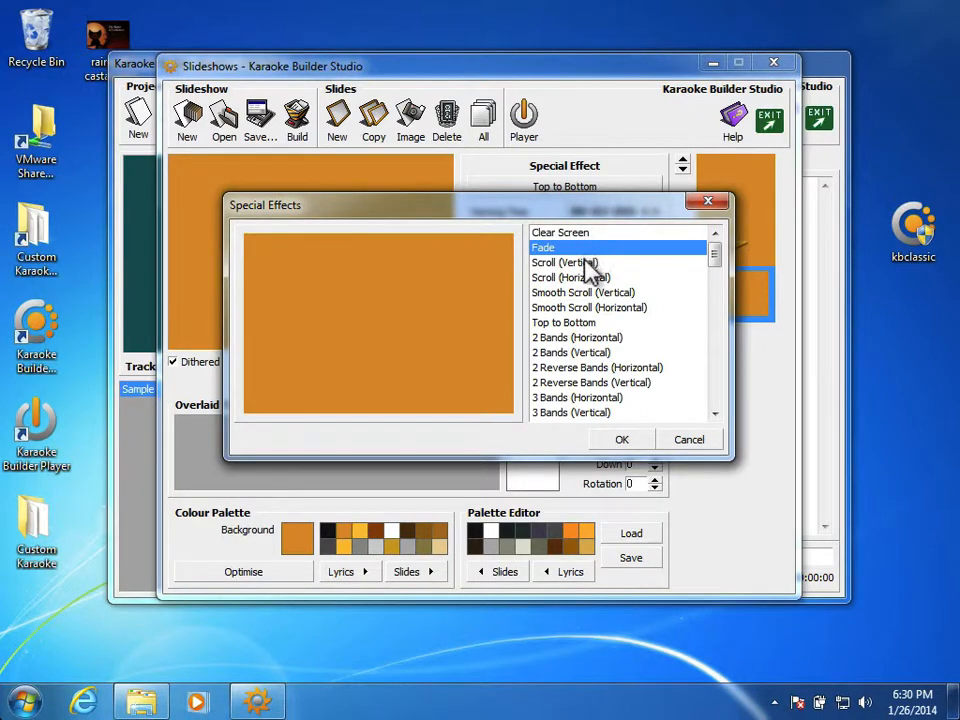
left_click(588, 262)
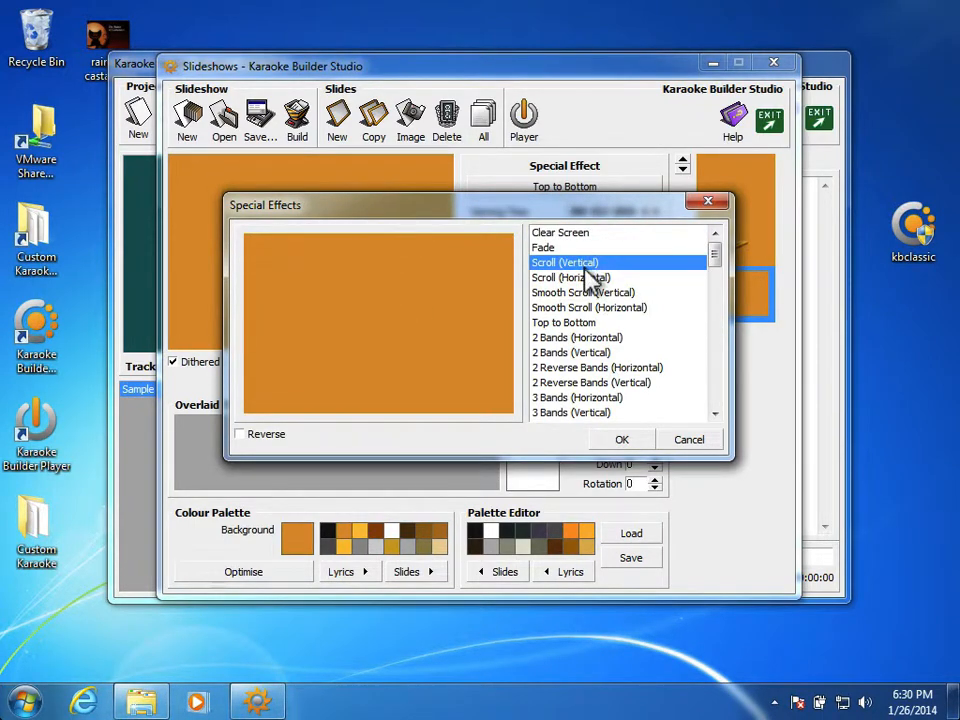
left_click(588, 293)
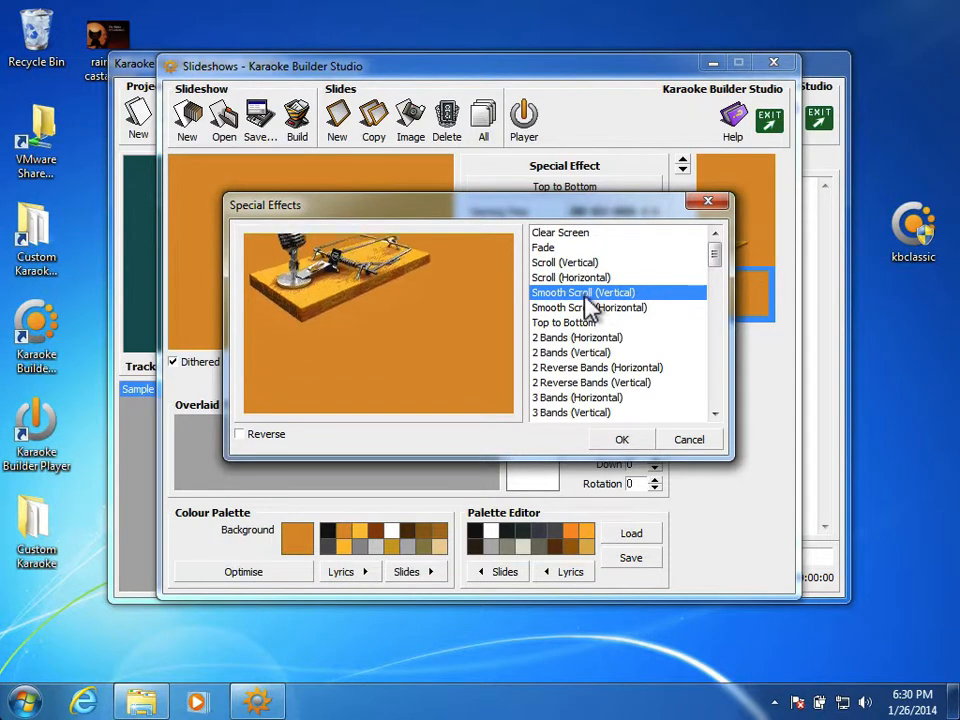
left_click(585, 337)
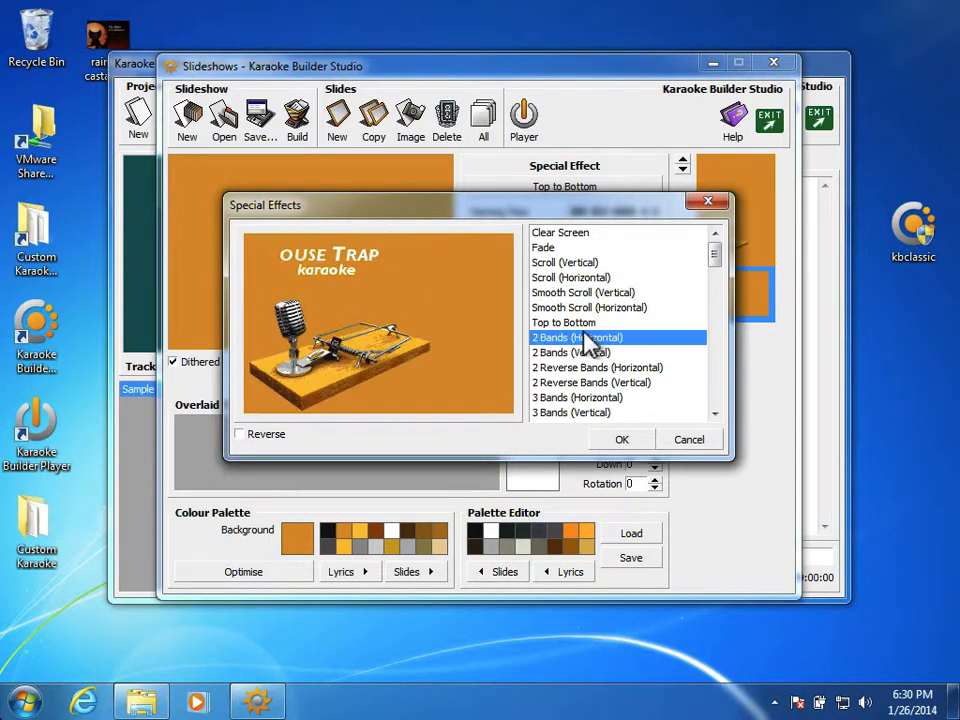
left_click(590, 385)
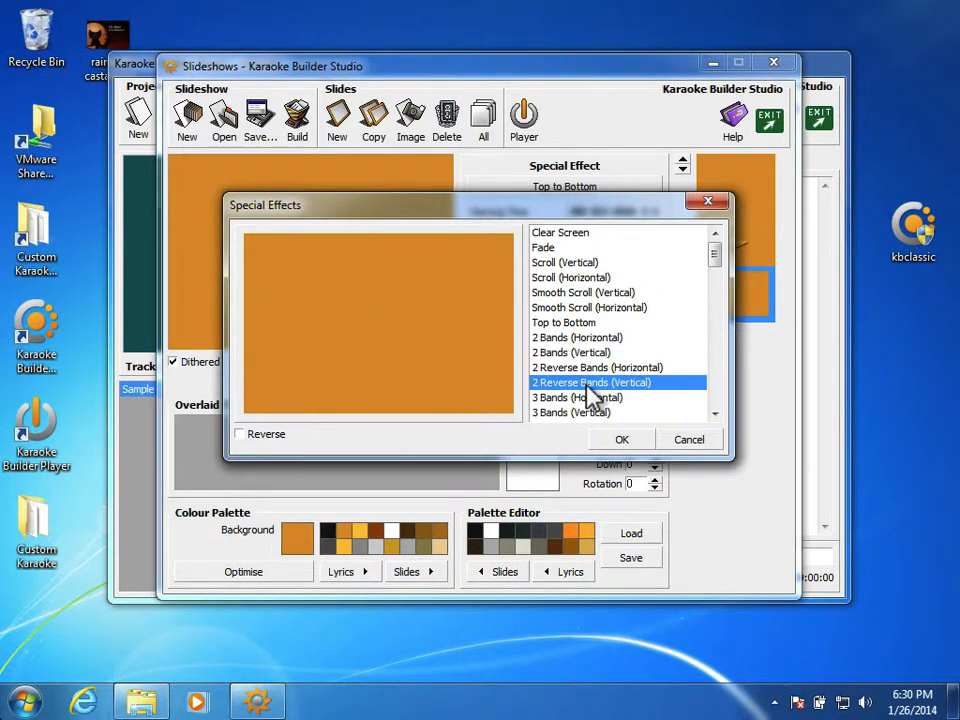
scroll(590, 388, "down", 1)
left_click(590, 387)
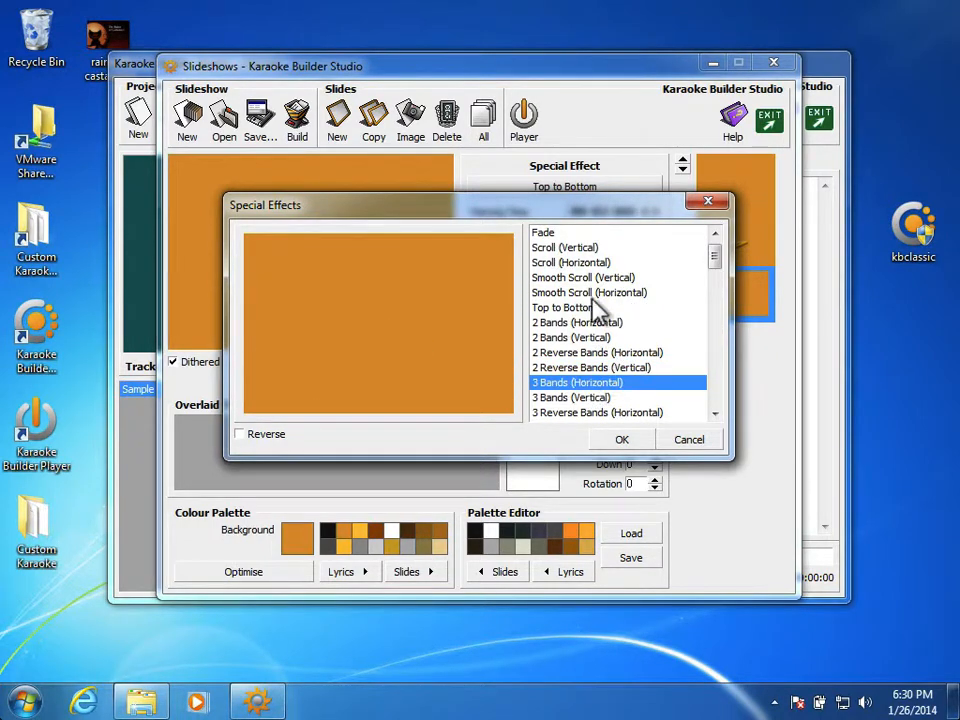
left_click(604, 234)
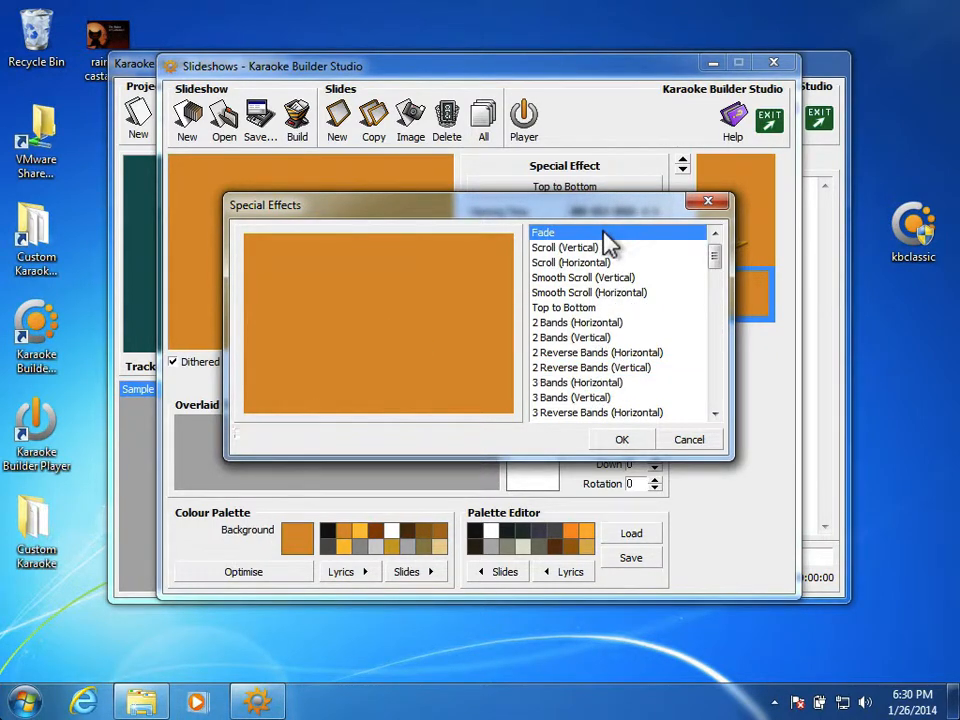
left_click(618, 441)
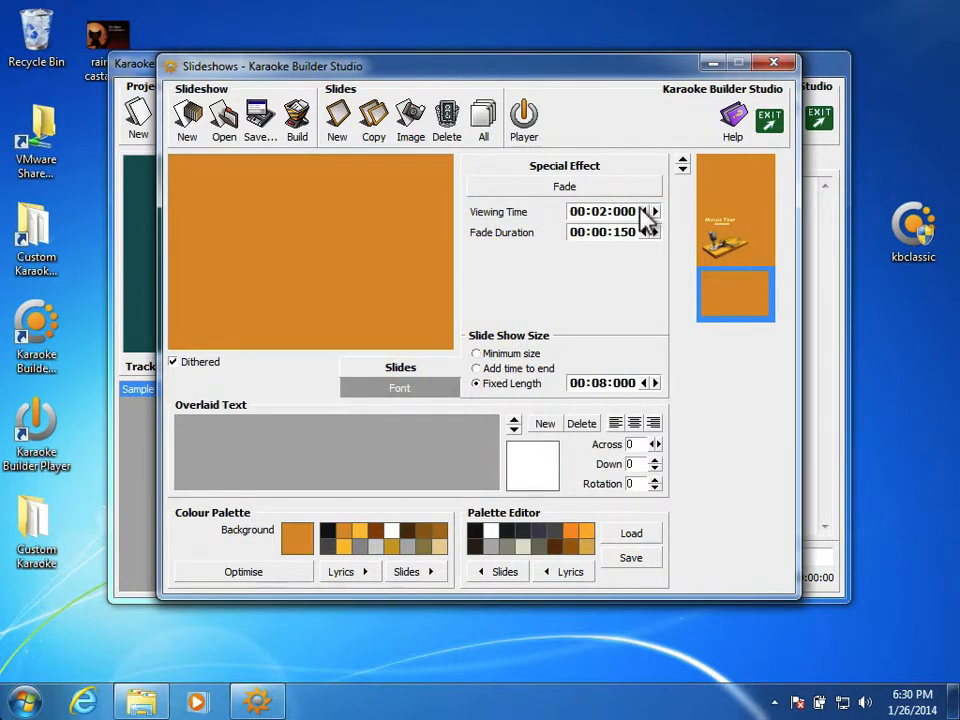
Step: Set both the viewing time and the fade duration of the blank last slide to 00:00:200
left_click(644, 213)
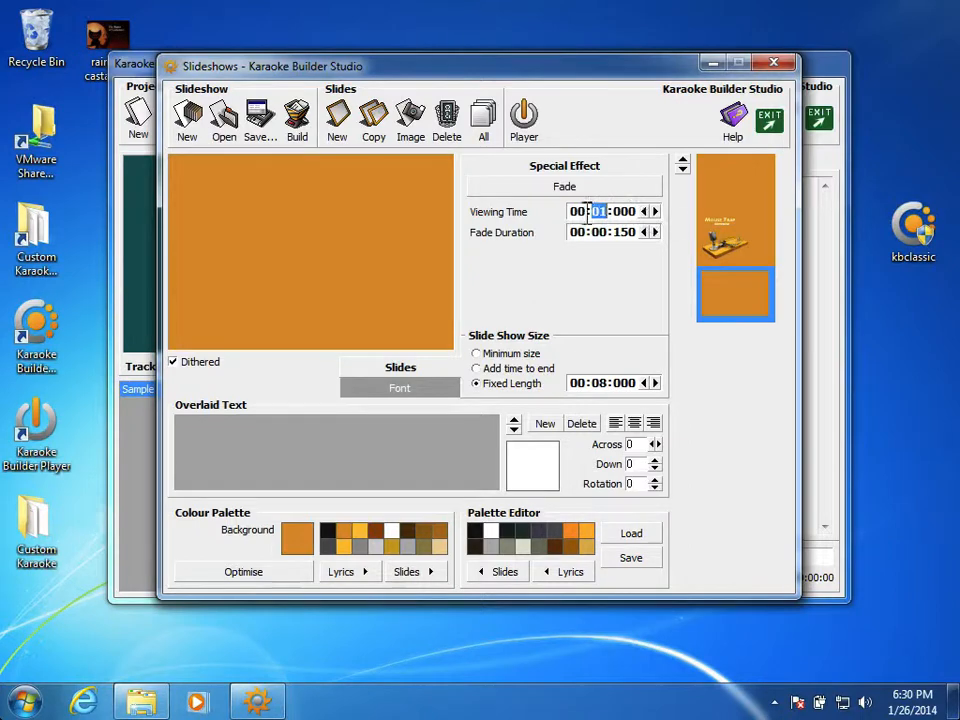
type("00:")
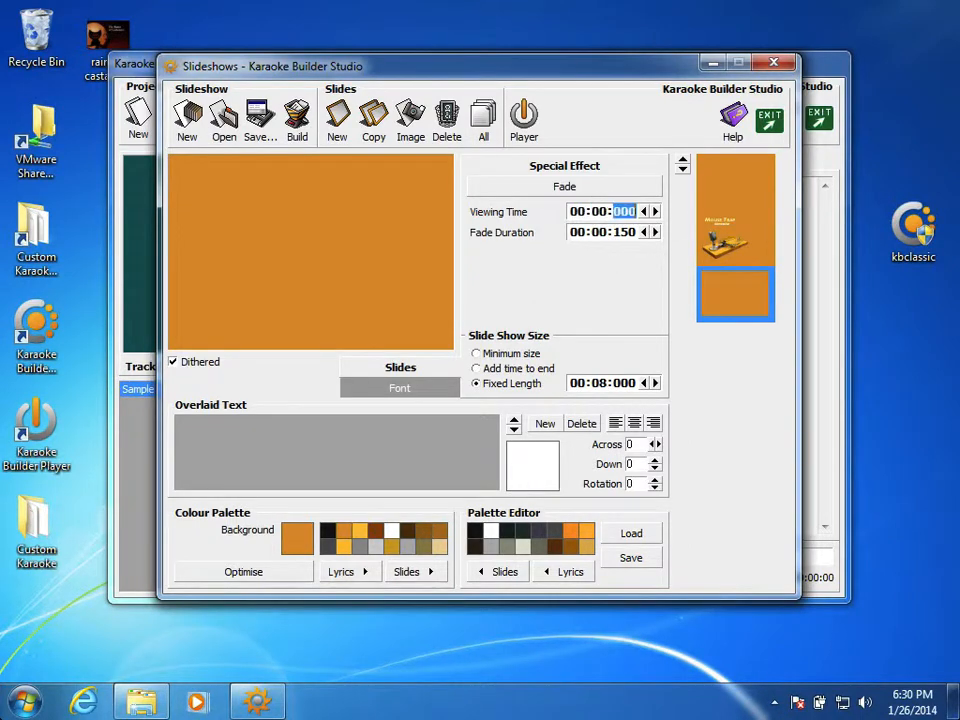
type("200")
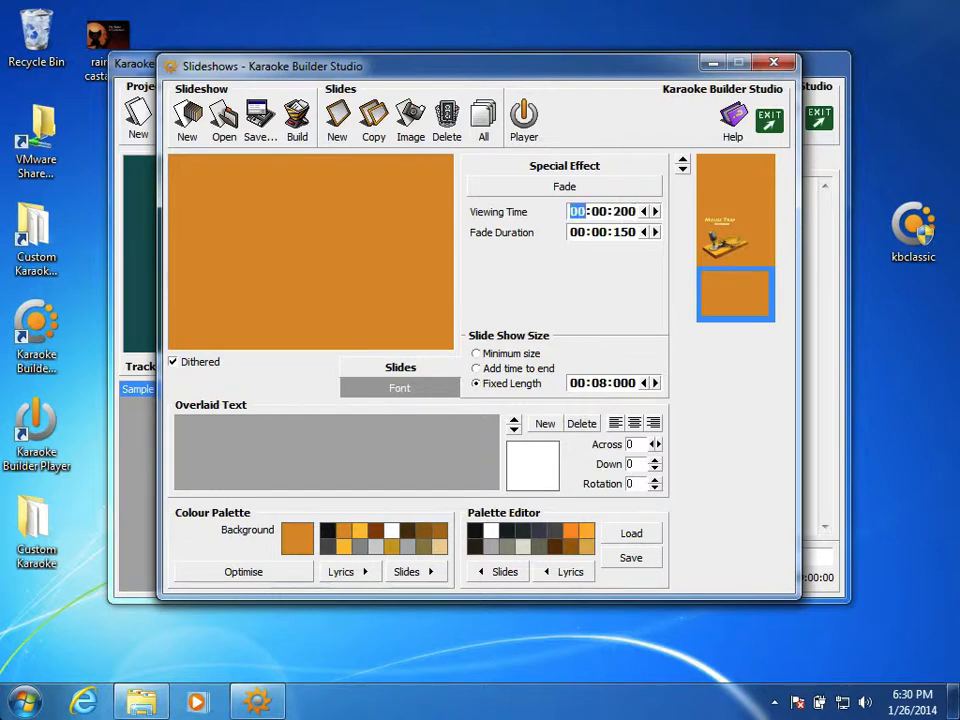
left_click(624, 212)
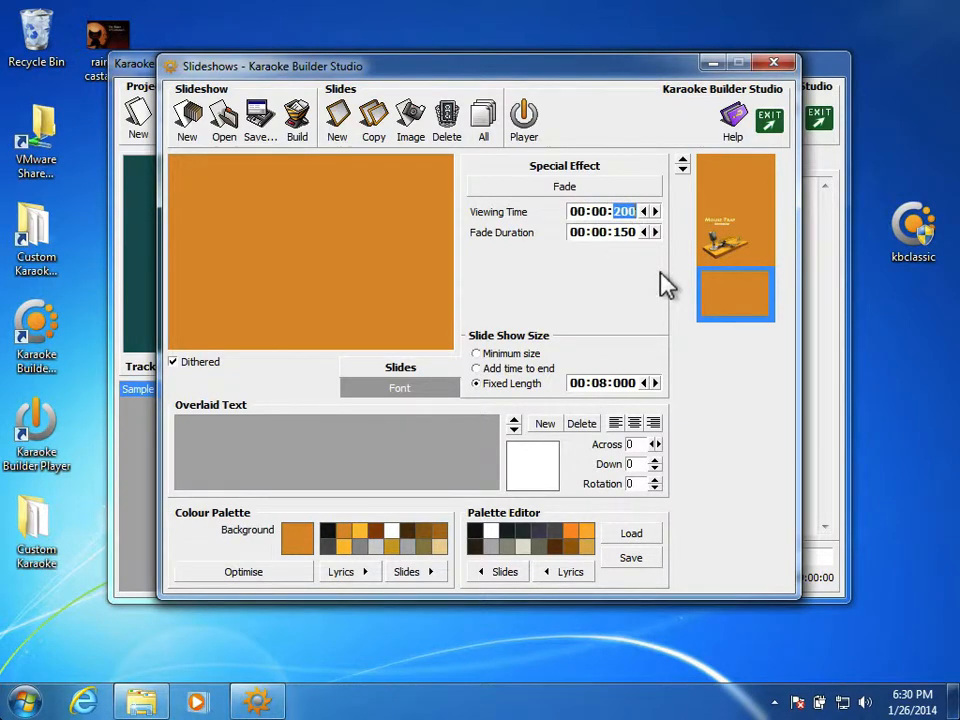
left_click(618, 233)
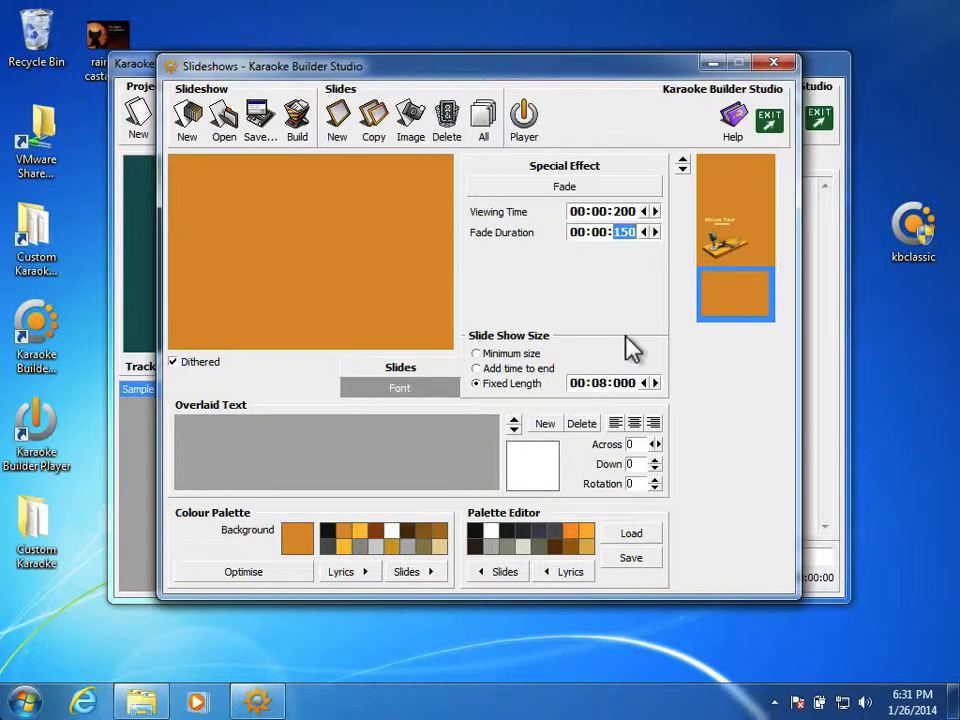
type("200")
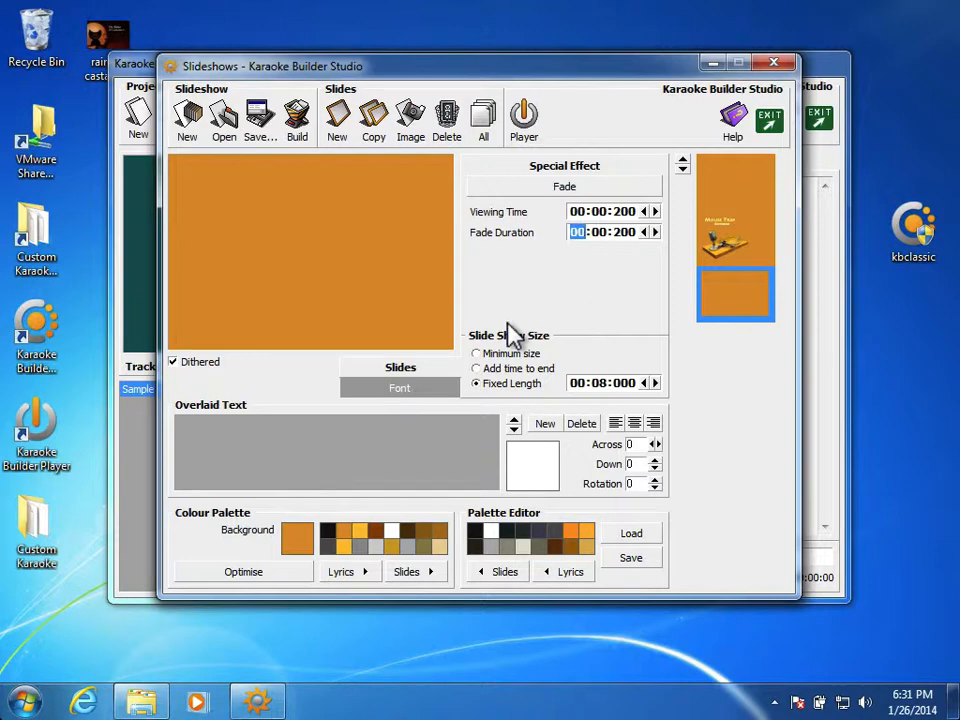
Step: Return to the Mouse Trap title slide and save the slideshow project as Titles in the Tutorial folder
left_click(755, 236)
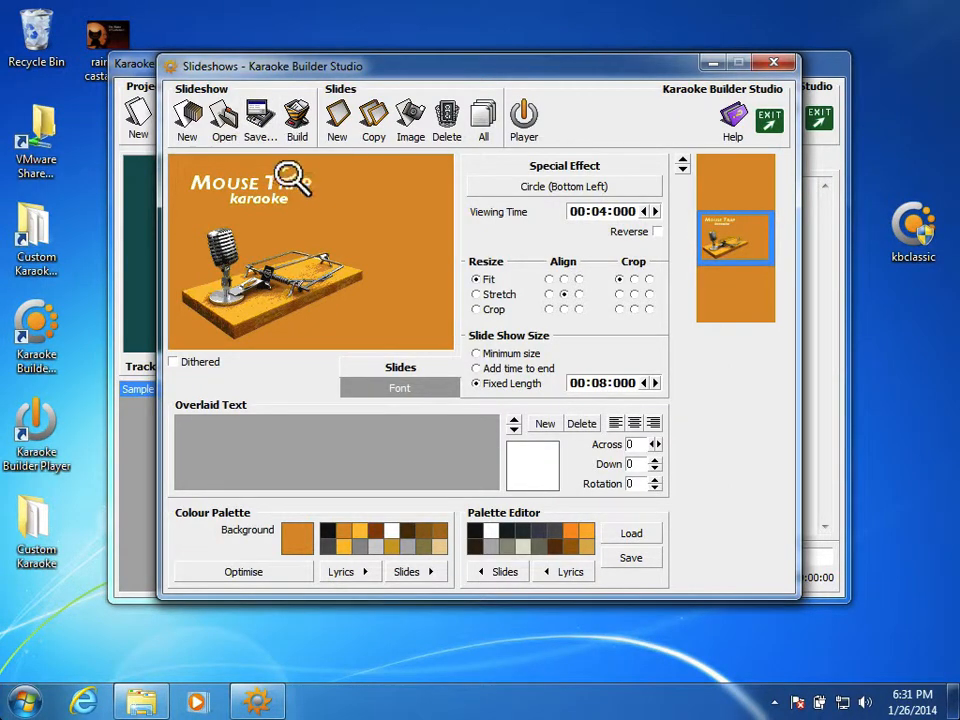
left_click(264, 129)
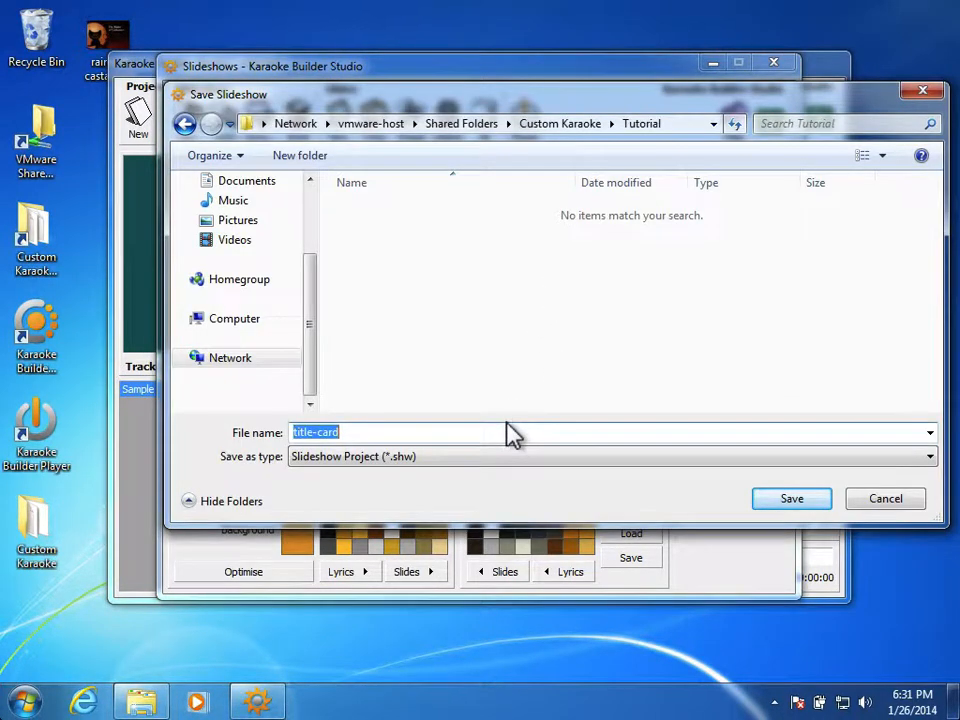
type("Titles")
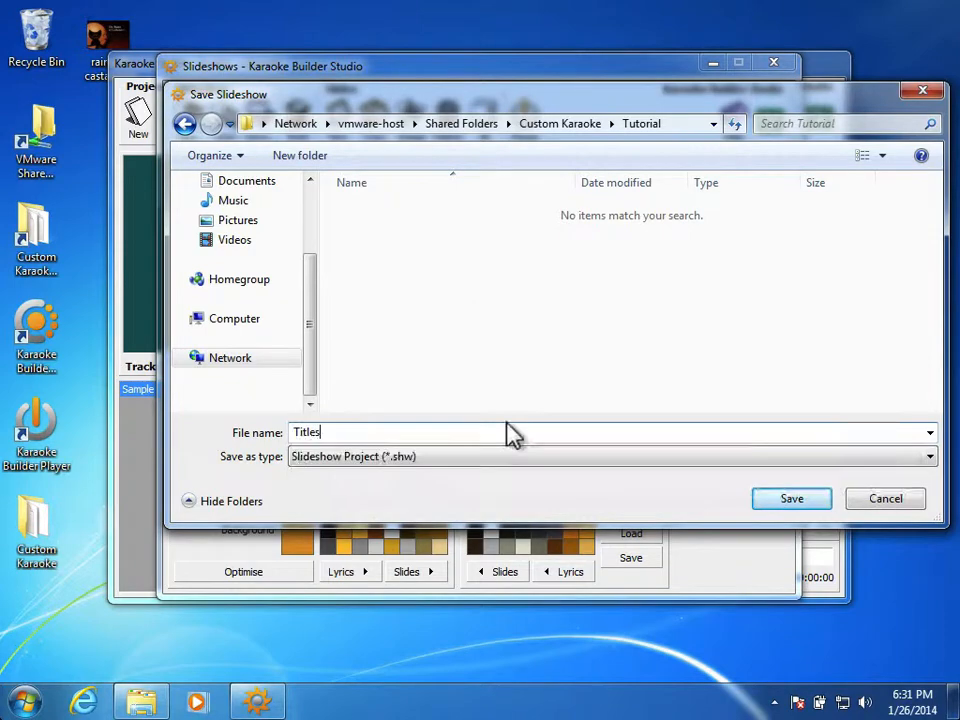
key("Return")
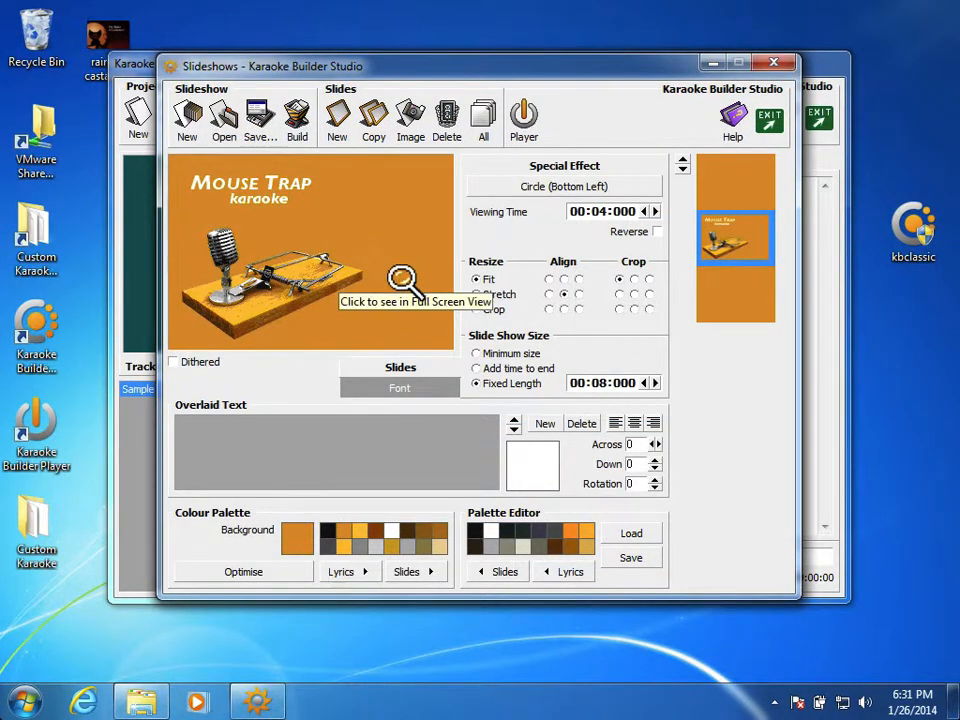
Step: Build the CD+G slideshow as Titles.cdg in the Tutorial folder, play the result and close the player
left_click(296, 120)
double_click(495, 433)
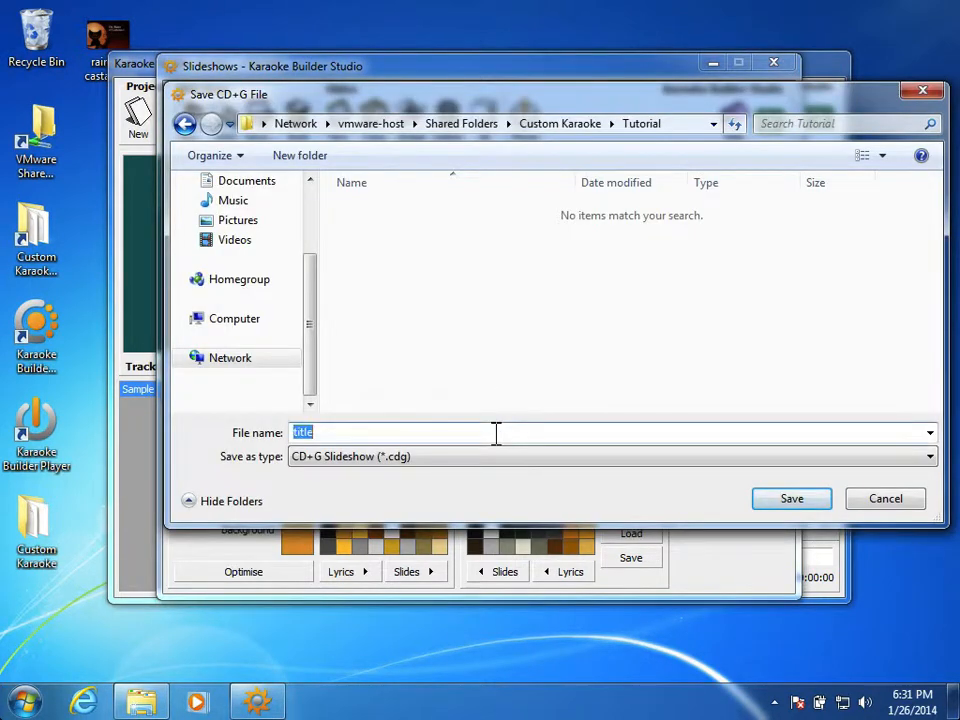
type("Titles.p")
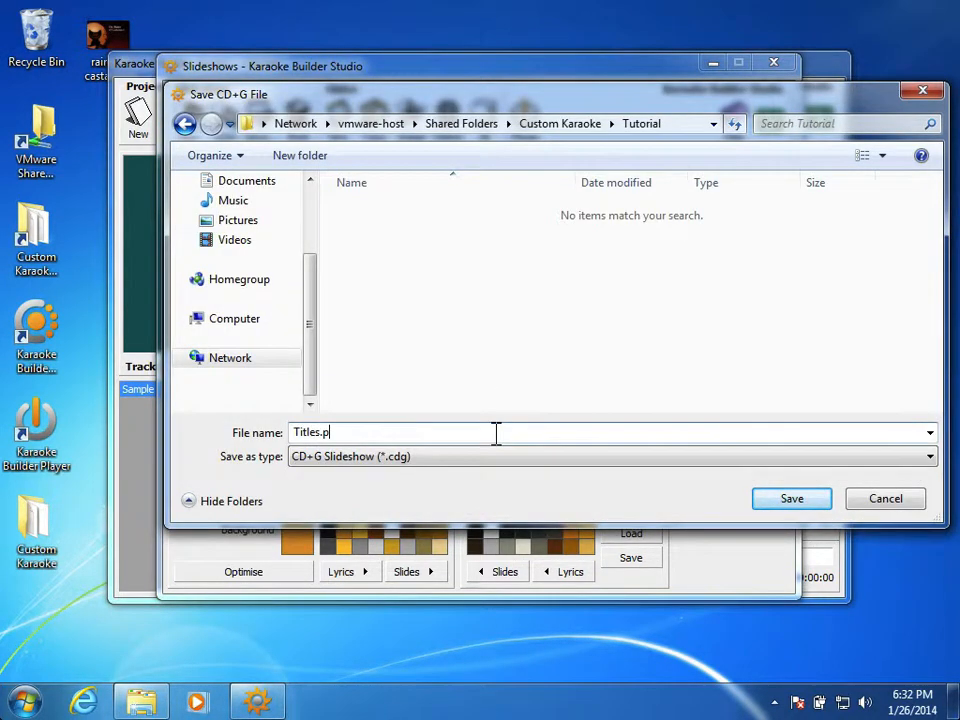
key("BackSpace")
type("cp")
type("g")
key("Return")
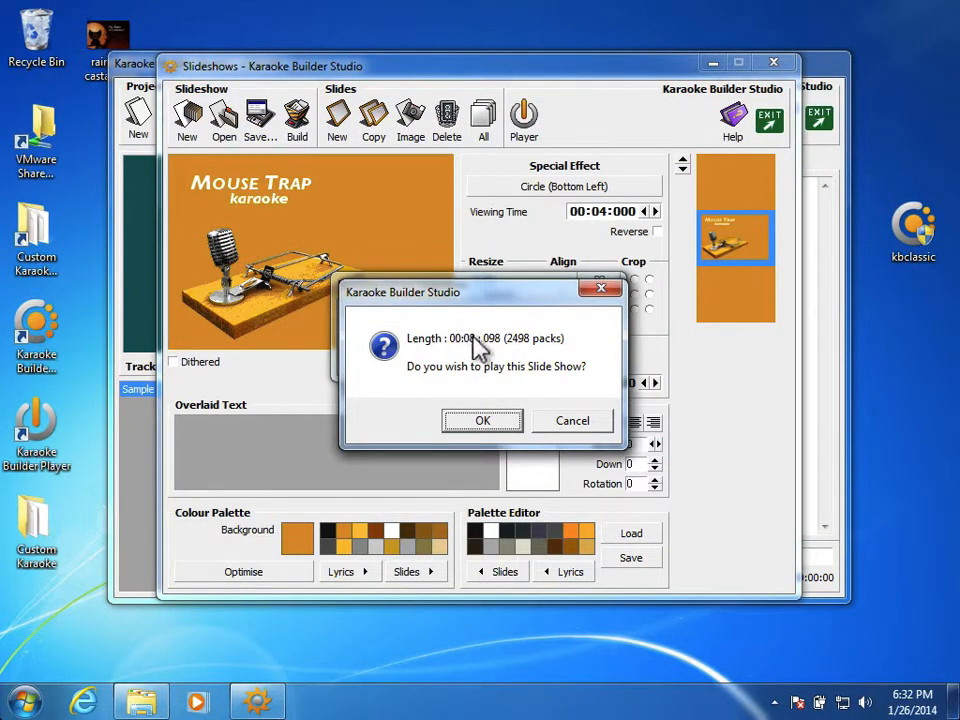
left_click(482, 421)
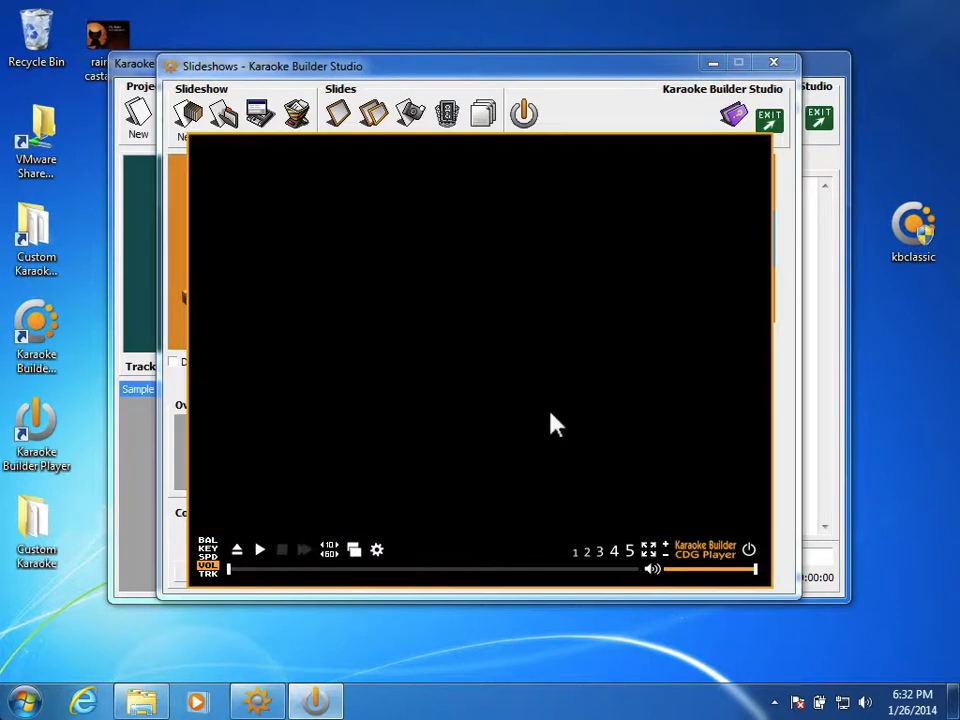
left_click(748, 553)
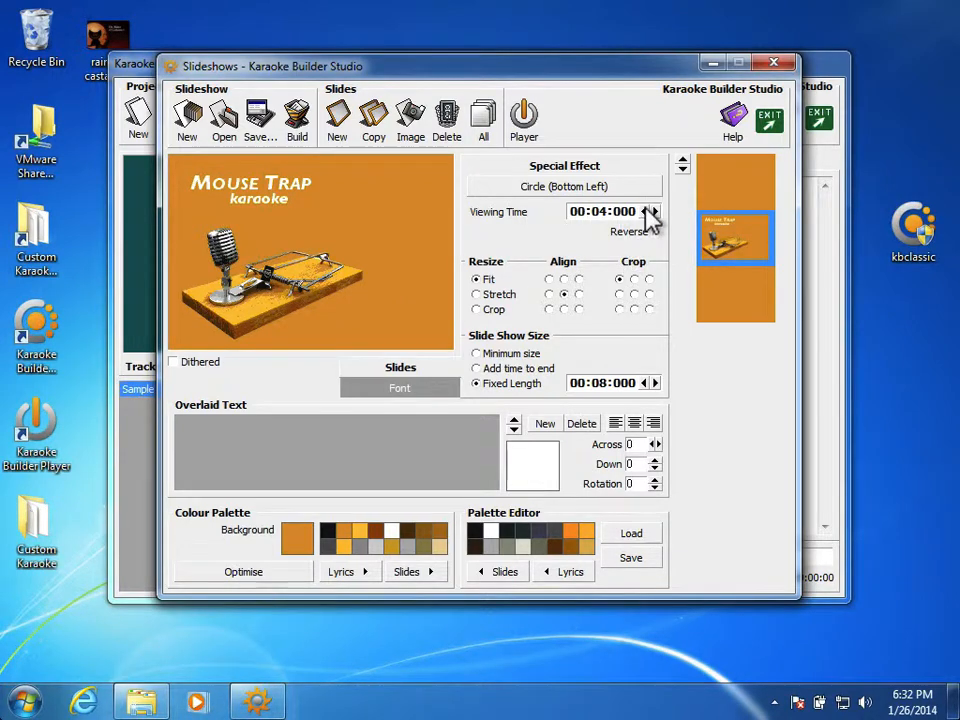
Step: Review the three slides' timings and set the slideshow's fixed length to 10 seconds
left_click(714, 180)
left_click(715, 245)
left_click(731, 303)
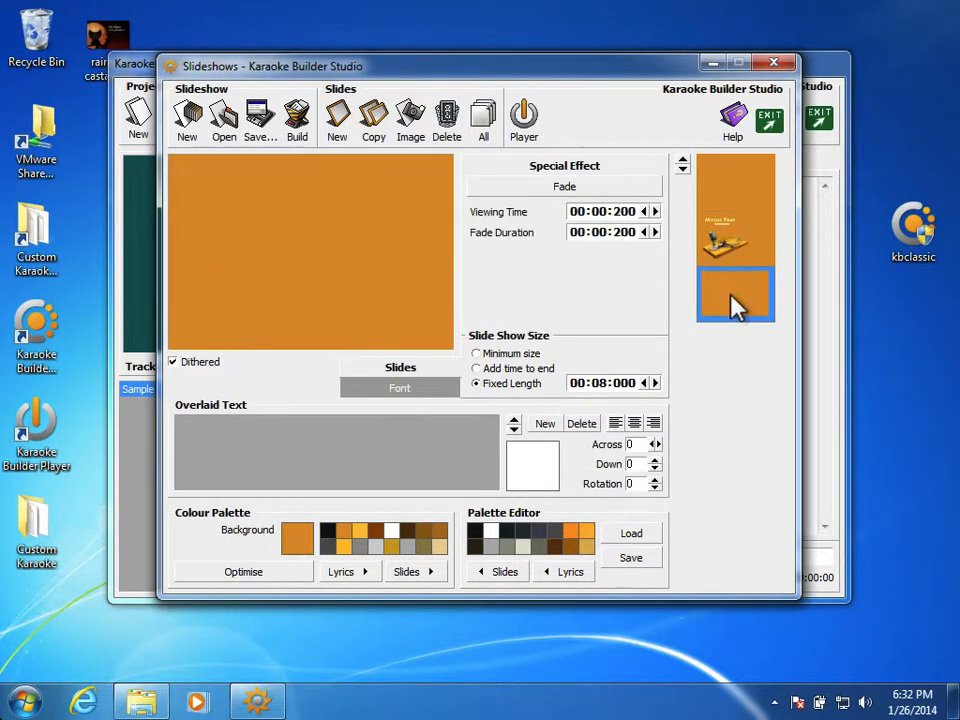
left_click(722, 245)
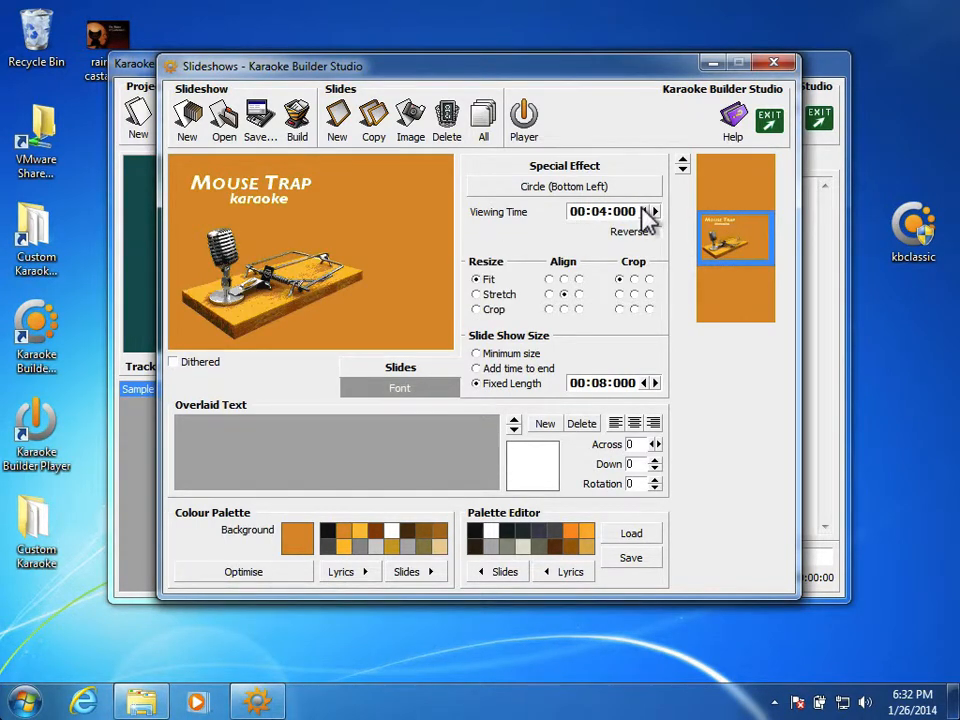
left_click(600, 210)
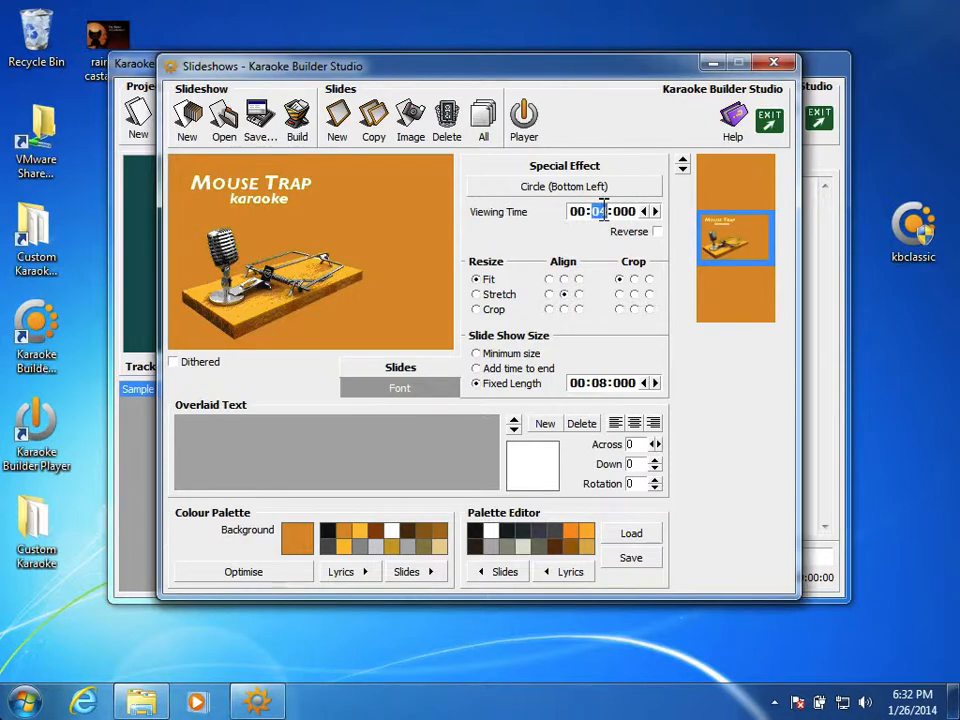
left_click(643, 382)
left_click(643, 382)
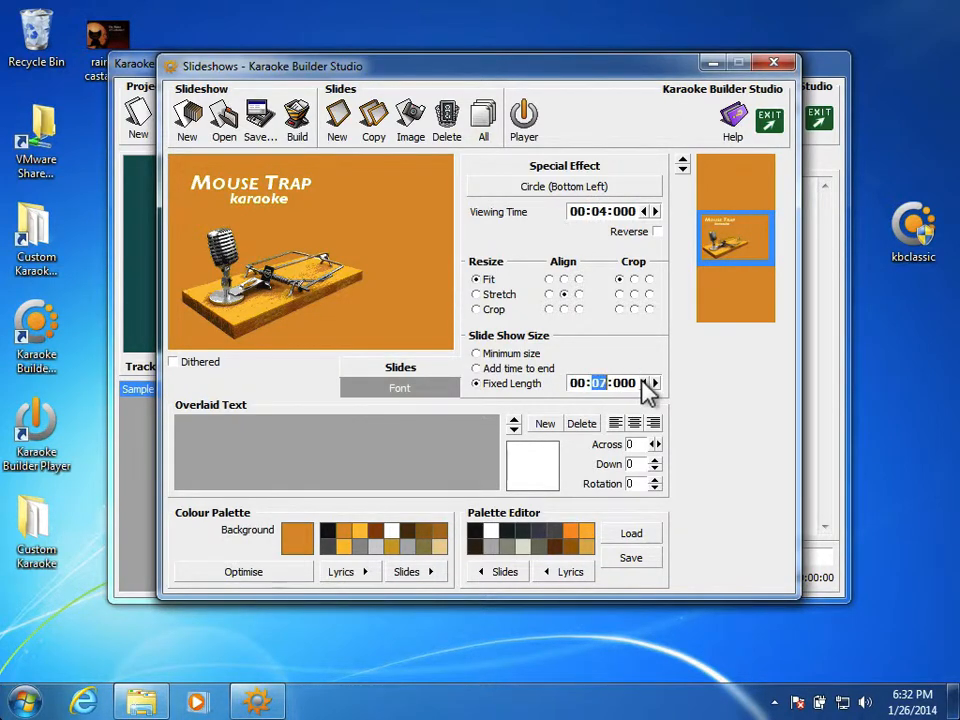
left_click(654, 382)
left_click(654, 382)
left_click(654, 382)
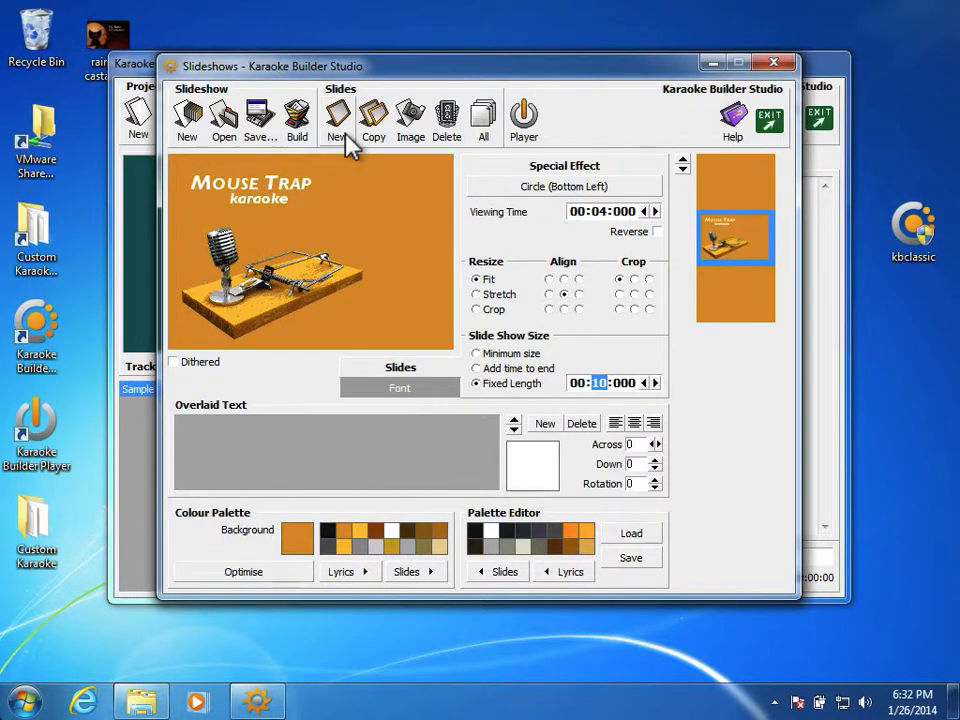
Step: Save the slideshow project over the existing Titles.shw file
left_click(260, 118)
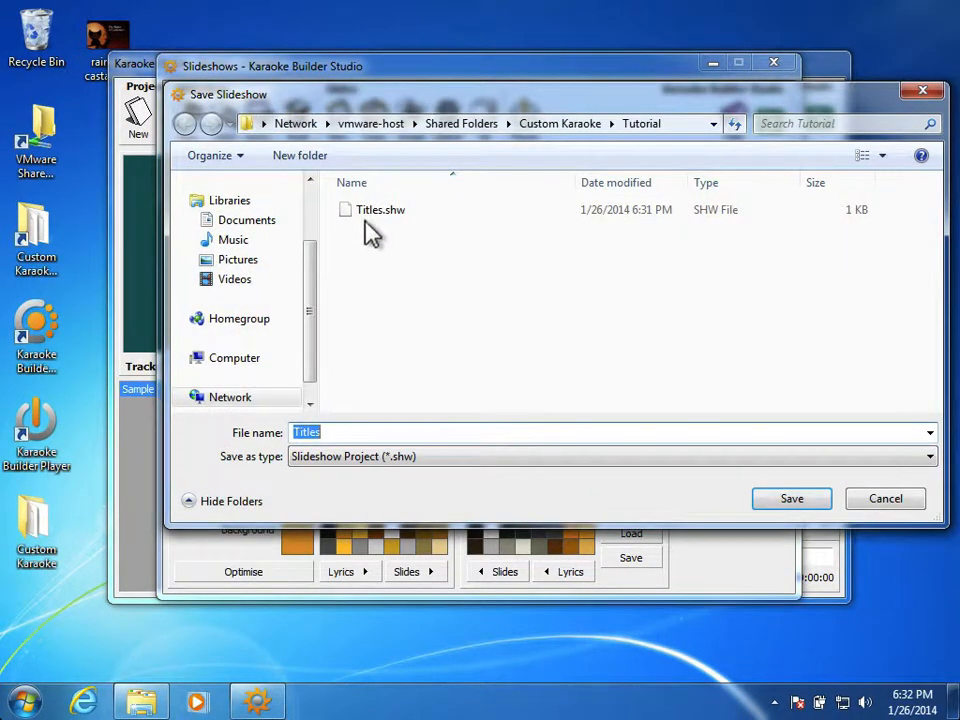
double_click(372, 212)
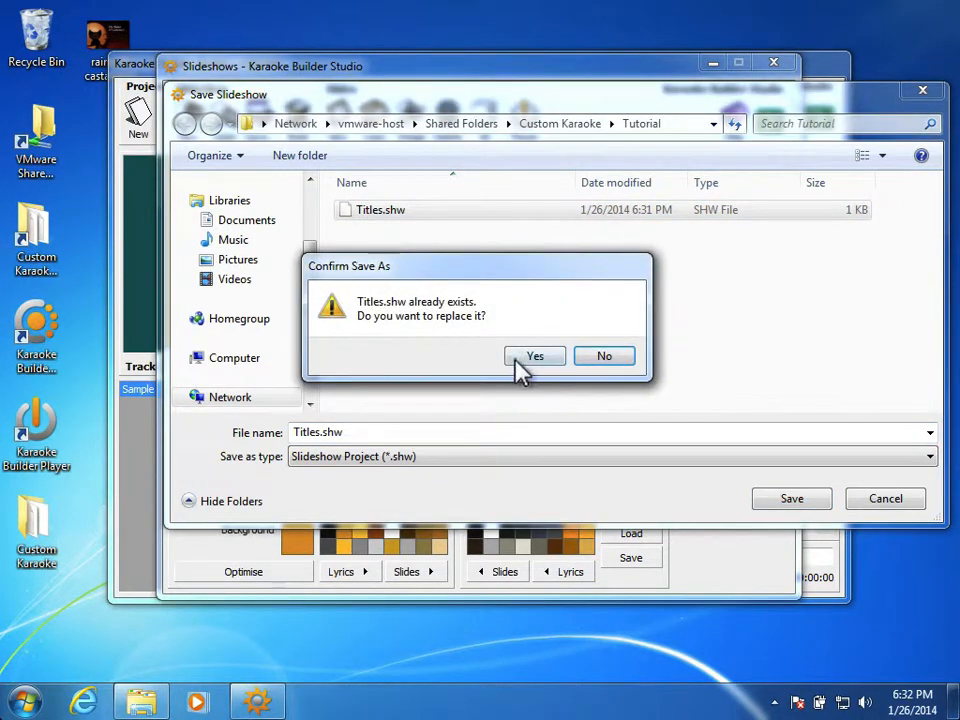
left_click(530, 358)
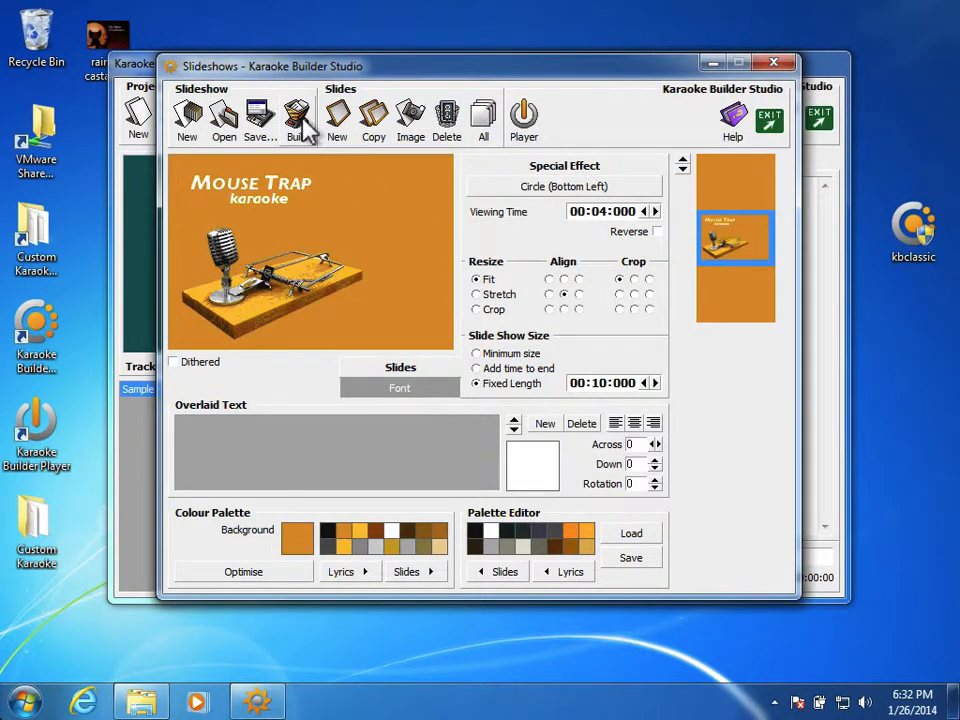
Step: Rebuild the CD+G slideshow over the existing Titles.cdg, play it and close the player
left_click(300, 120)
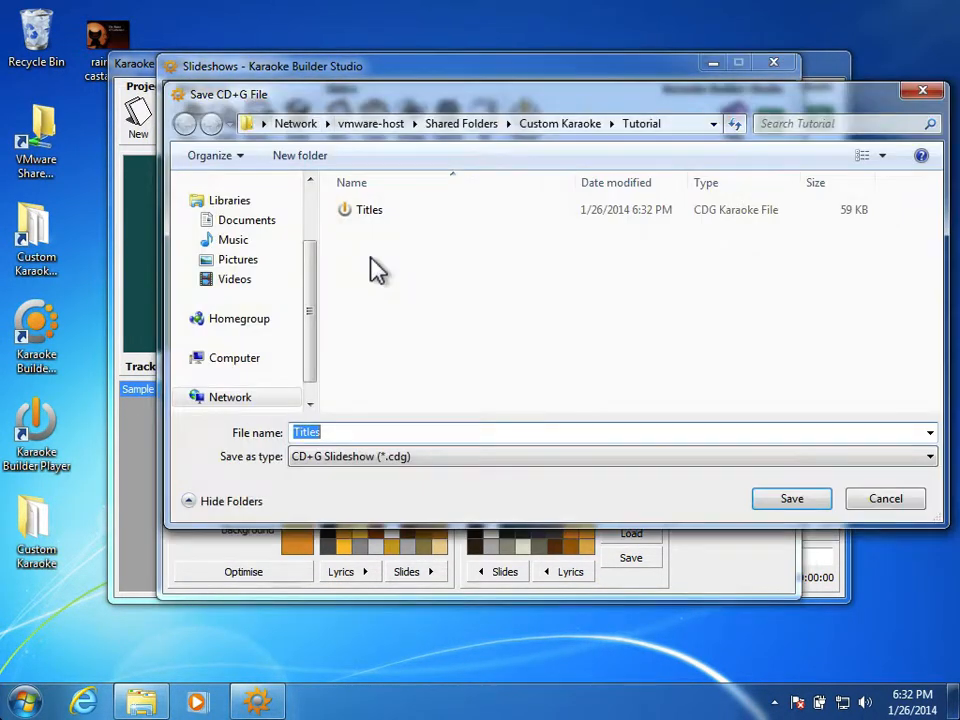
left_click(806, 498)
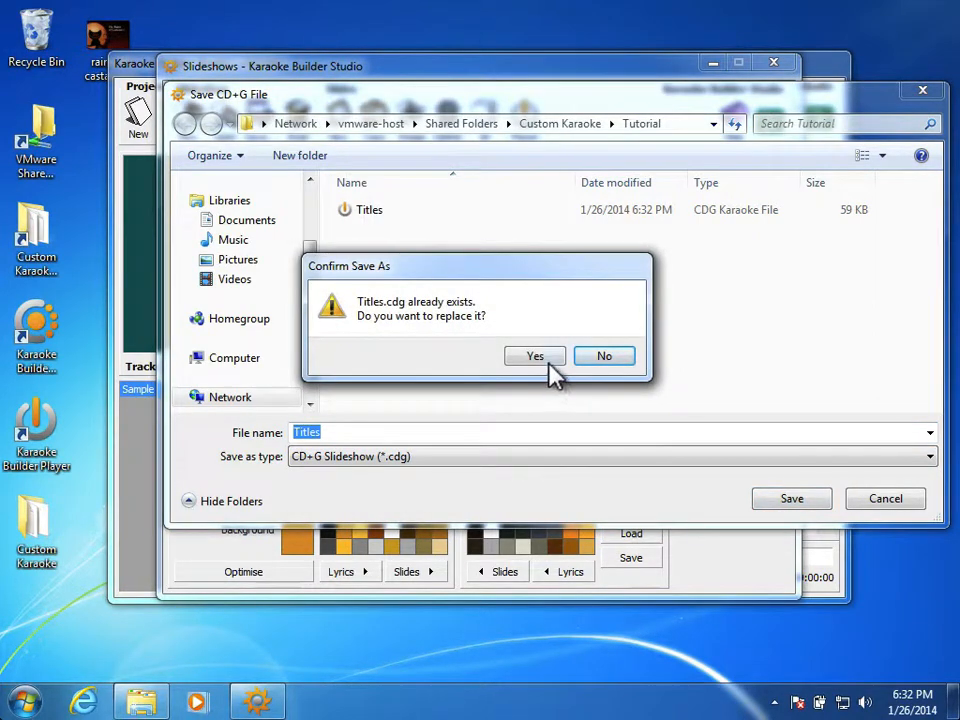
left_click(550, 363)
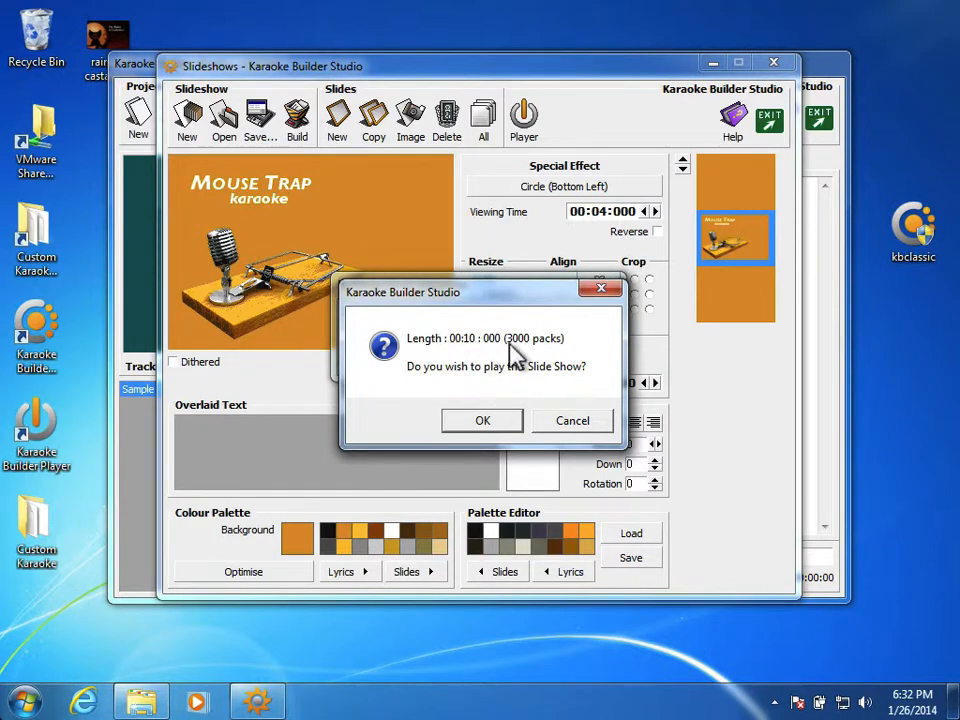
left_click(482, 420)
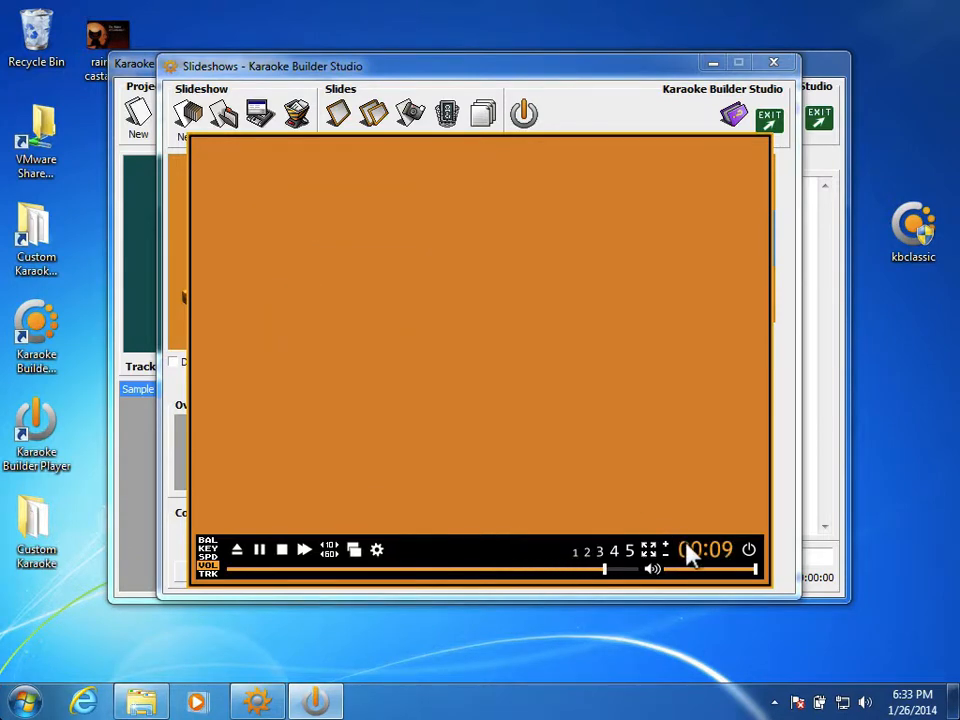
left_click(749, 550)
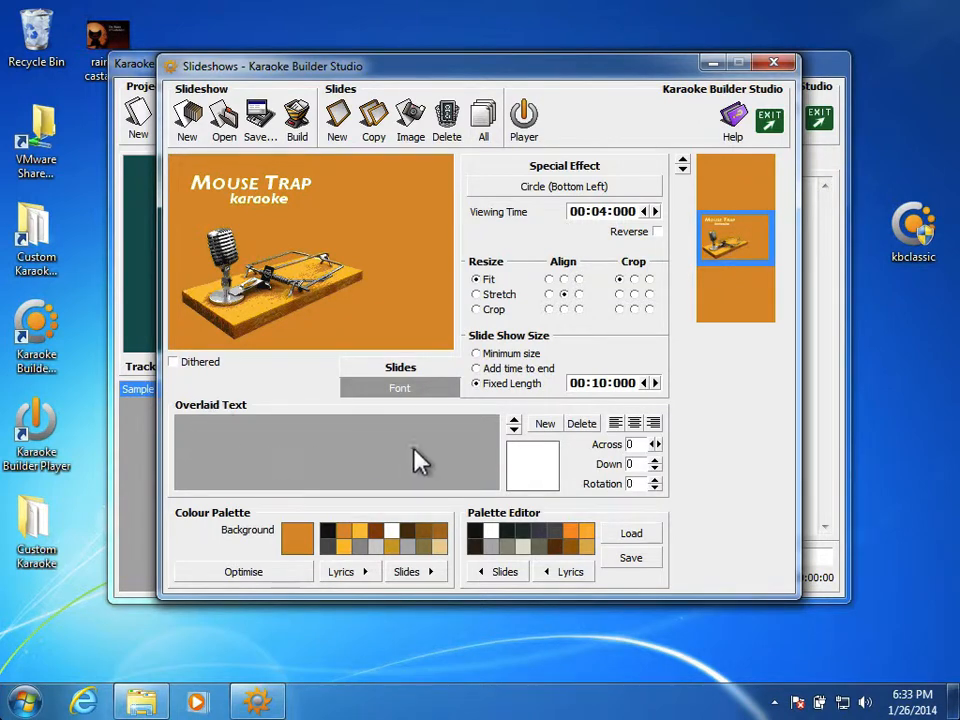
Step: Add the overlaid text "Hello Ma Baby" to the title slide and position it at 147 across and 50 down
left_click(546, 426)
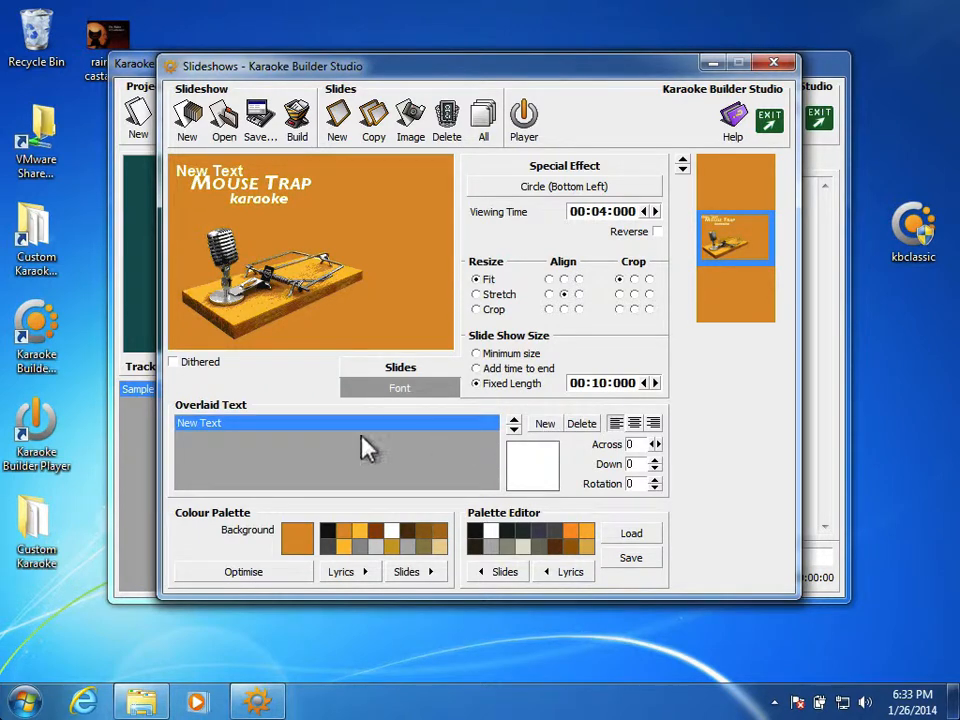
left_click(253, 424)
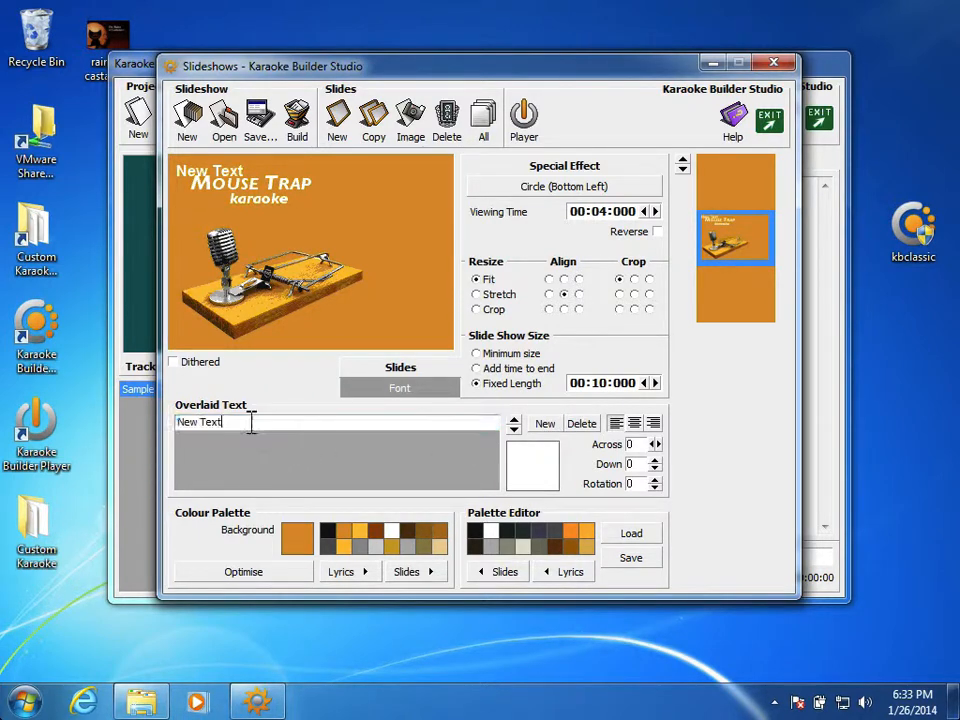
left_click_drag(251, 422, 178, 425)
key("Delete")
type("Hello Ma Baby")
key("Return")
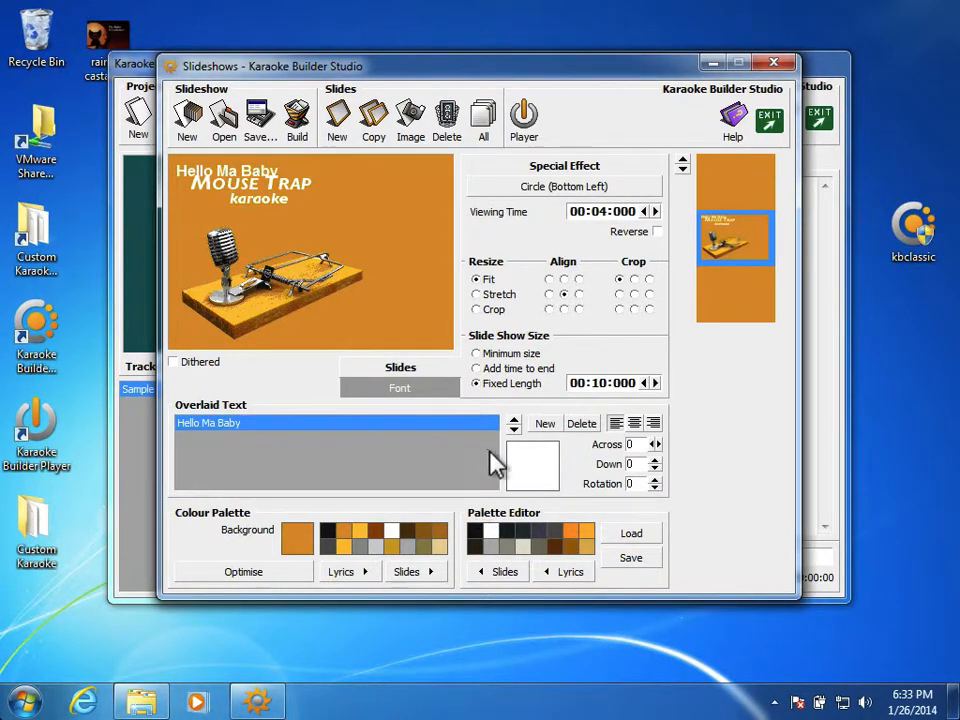
left_click(655, 465)
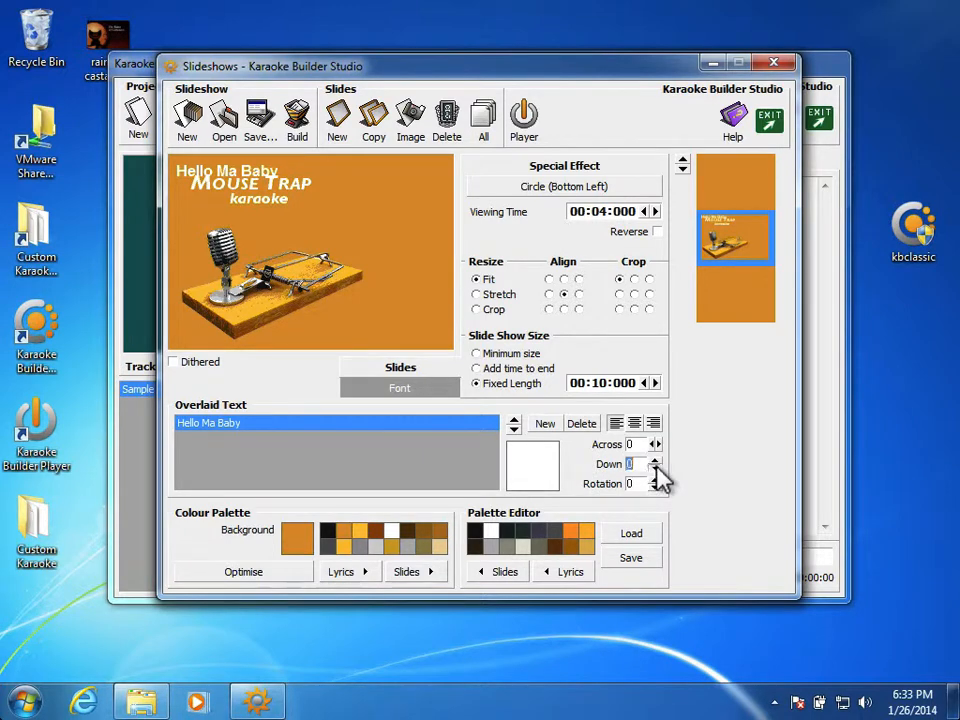
left_click_drag(657, 470, 658, 441)
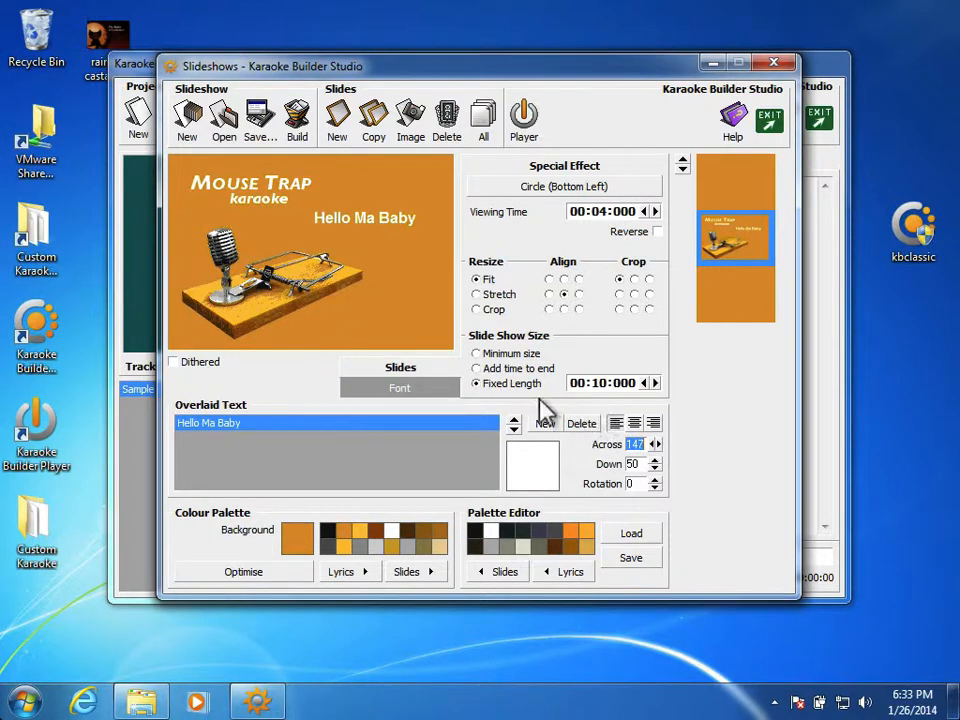
Step: Increase the font size of the Hello Ma Baby text to 16 pt
left_click(422, 390)
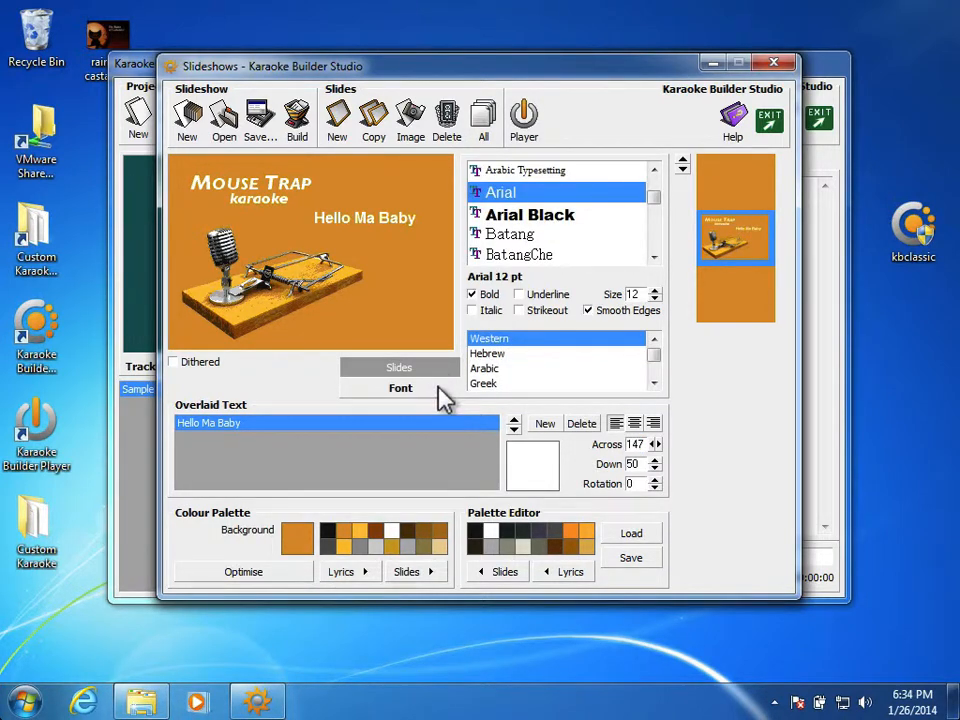
left_click(655, 290)
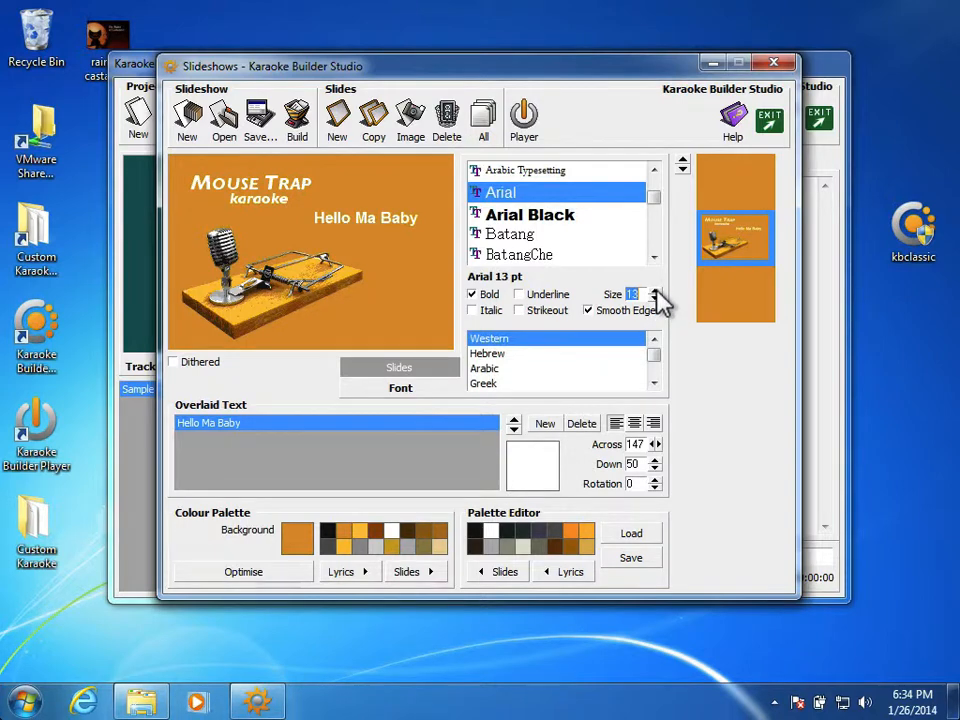
left_click(655, 290)
left_click(655, 290)
left_click(655, 290)
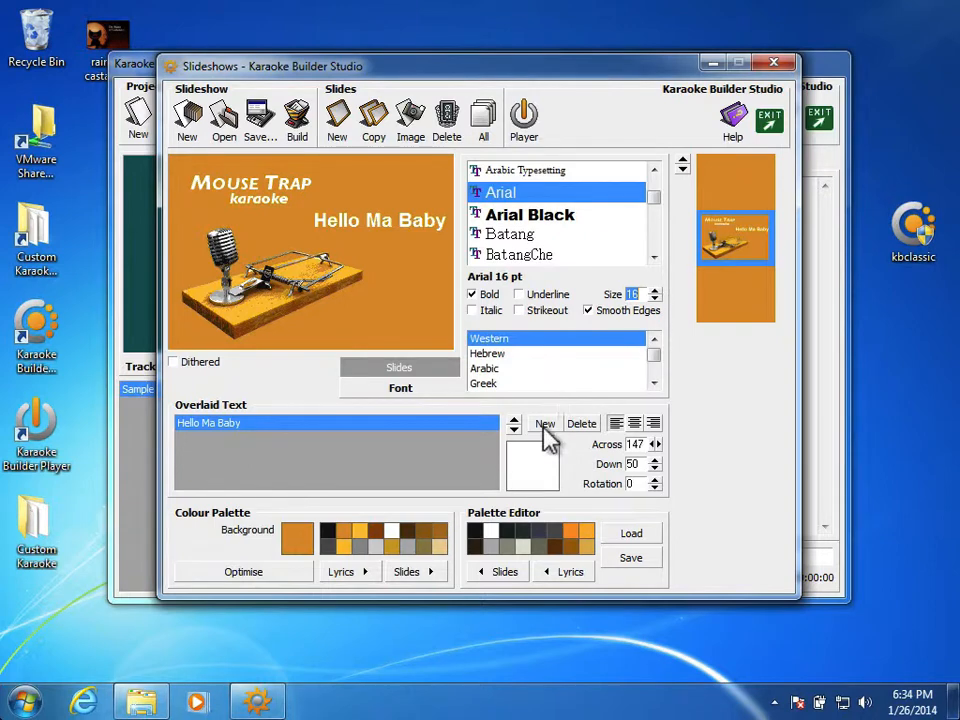
Step: Reposition the Hello Ma Baby text on the title slide to 127 across and 55 down
left_click(651, 445)
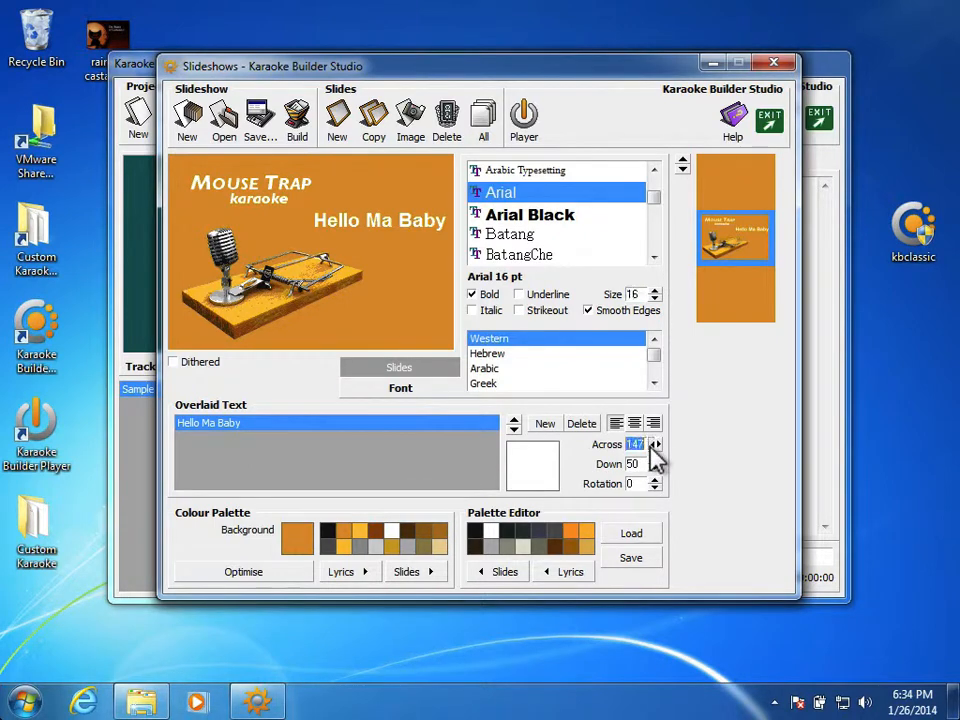
left_click(651, 445)
left_click(651, 445)
left_click(651, 445)
left_click(651, 445)
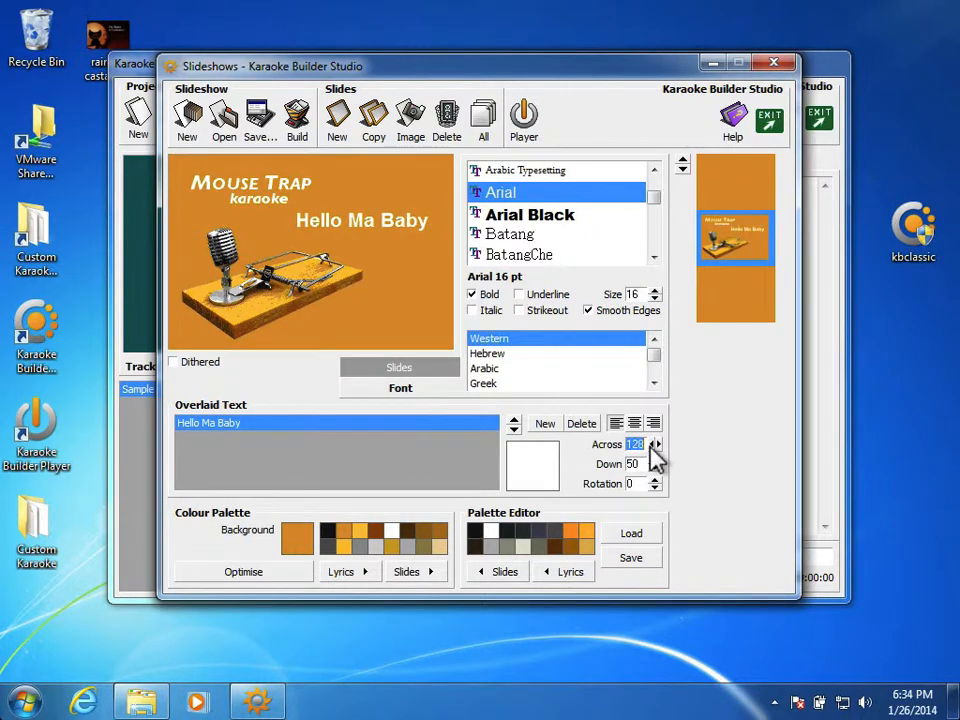
left_click(651, 445)
left_click(655, 469)
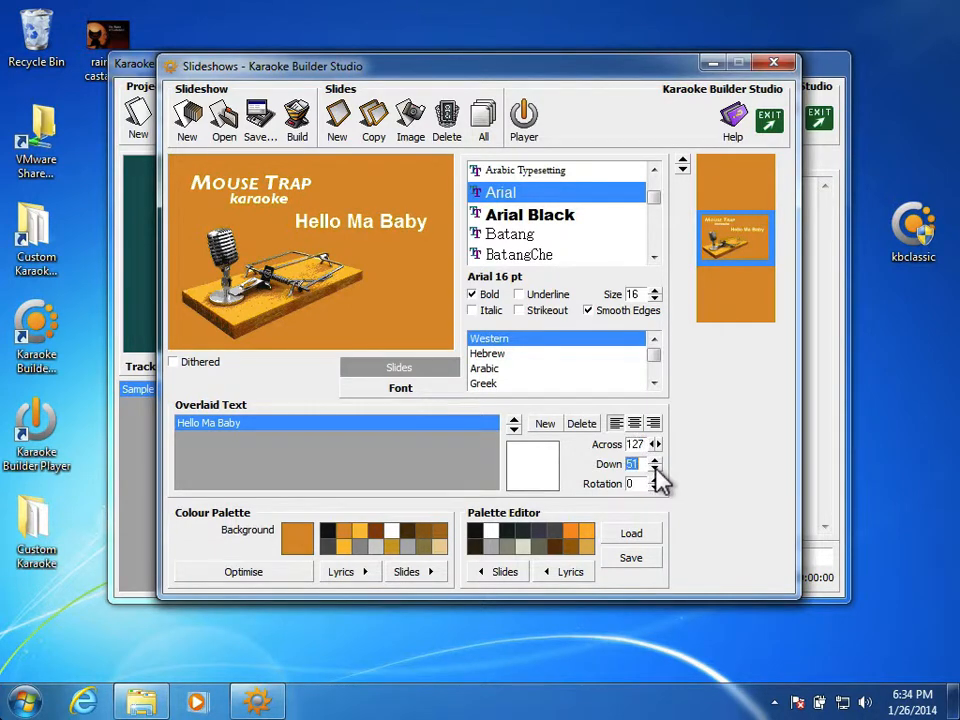
left_click(655, 469)
left_click(655, 469)
left_click(655, 469)
left_click(655, 469)
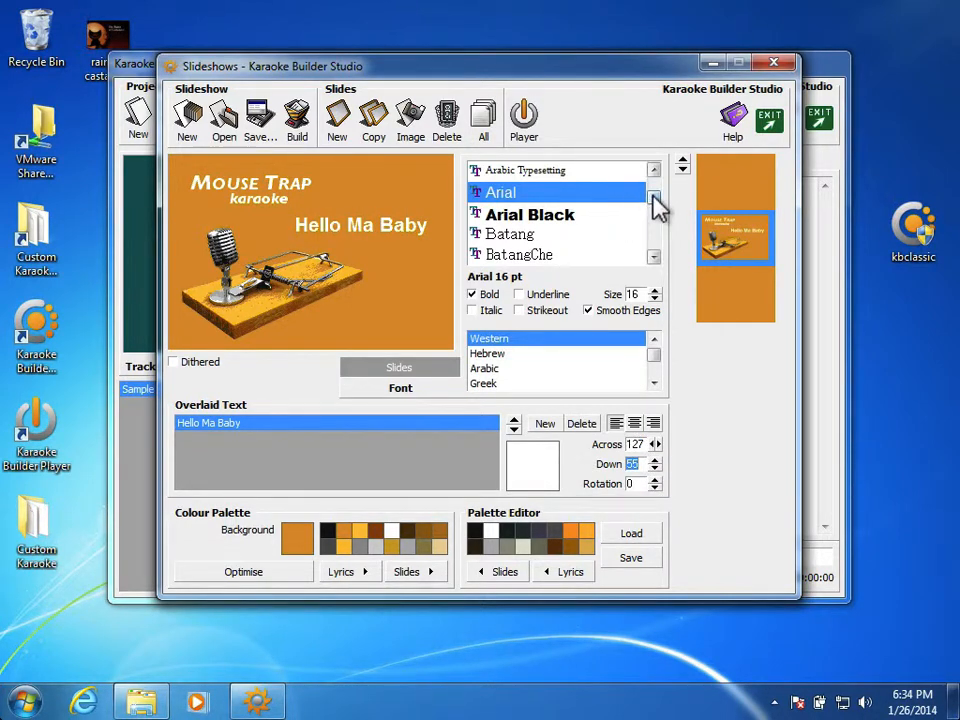
Step: Change the Hello Ma Baby text's font to Segoe Marker and set its size to 20 pt
left_click_drag(655, 200, 654, 238)
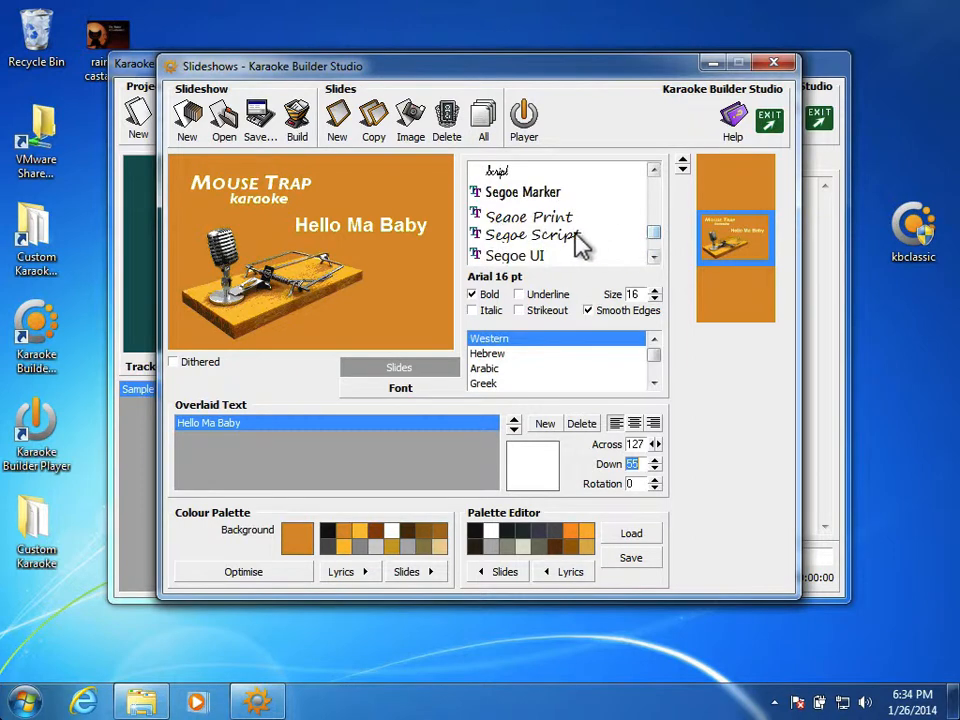
left_click(552, 193)
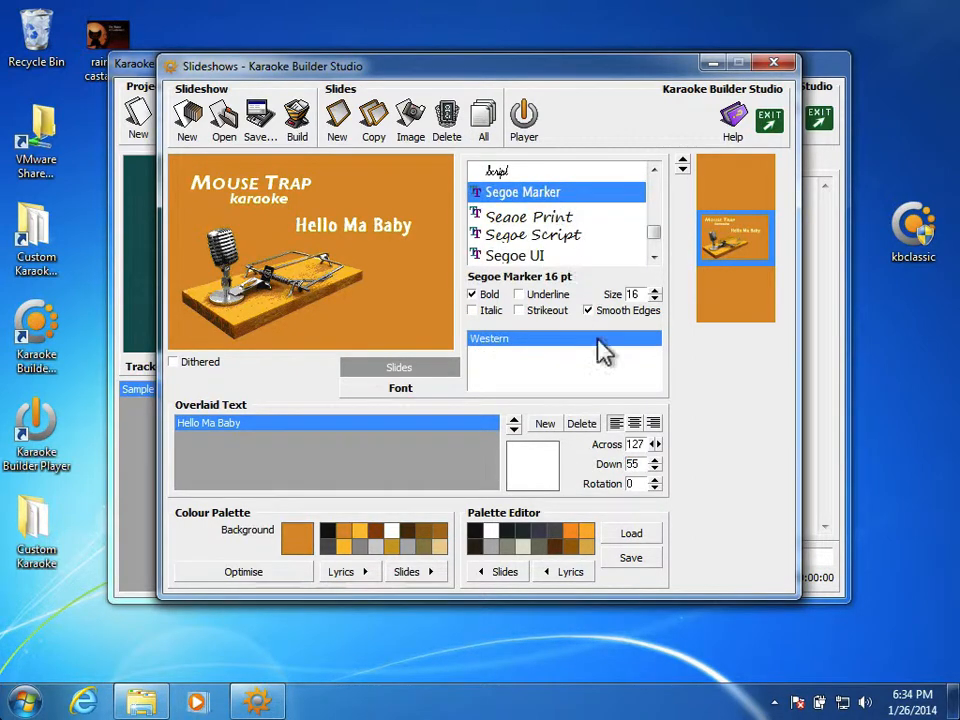
left_click(654, 290)
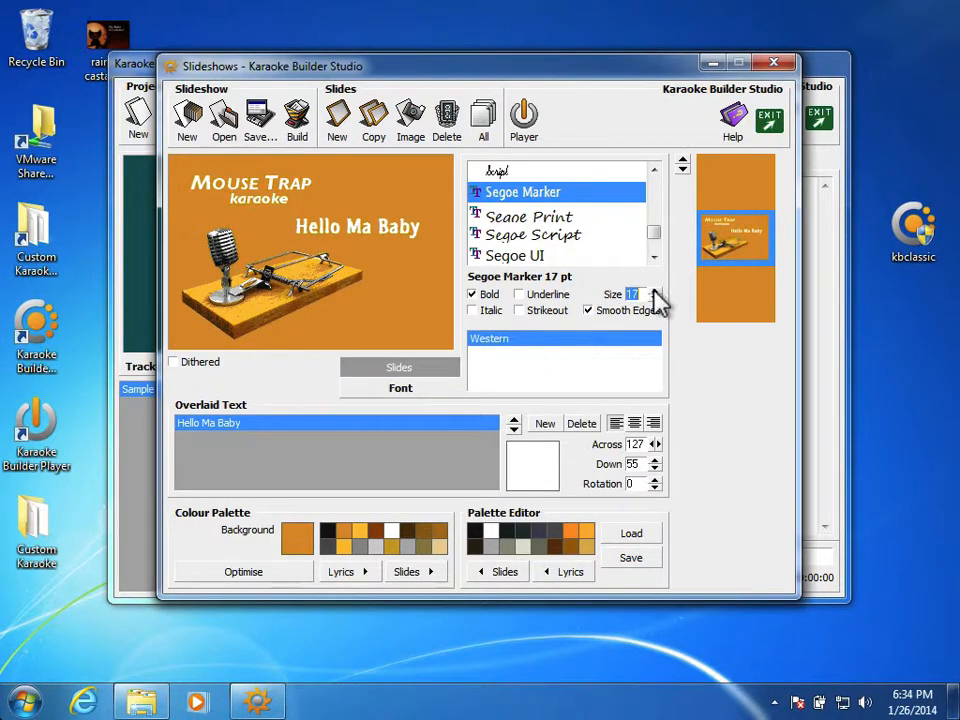
left_click(654, 290)
left_click(654, 290)
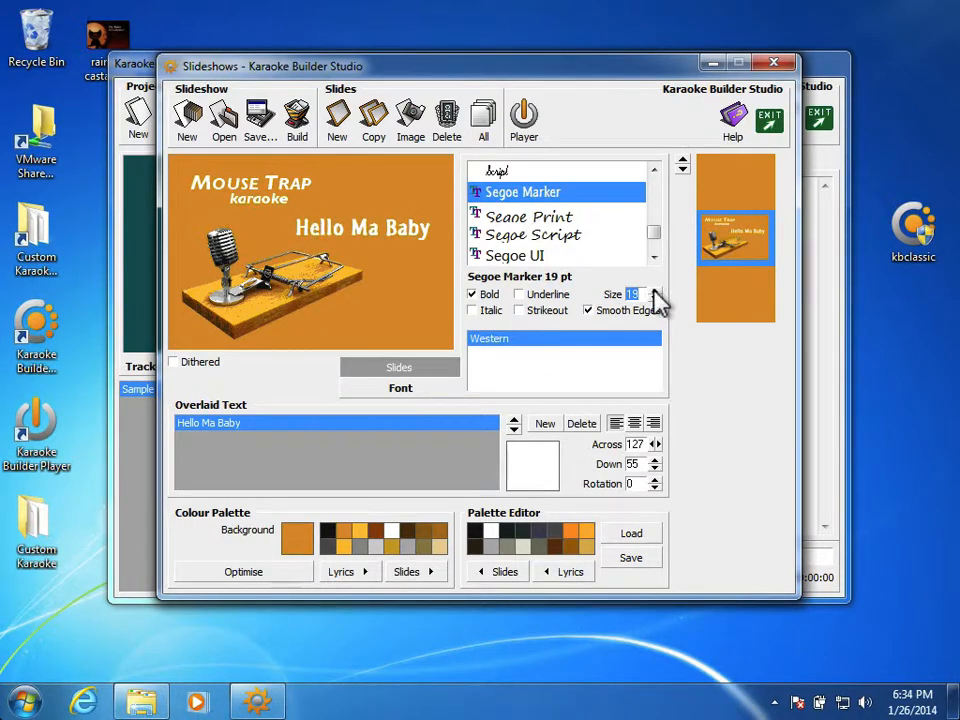
left_click(654, 290)
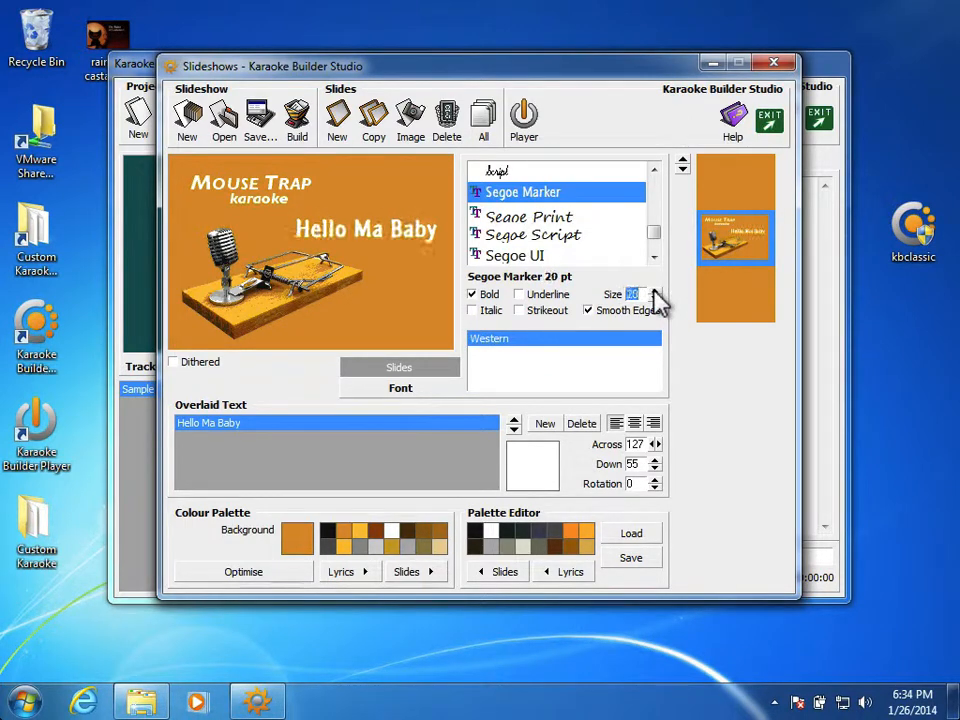
Step: Increase the Hello Ma Baby text to 21 pt and reposition it to 107 across and 50 down
left_click(654, 290)
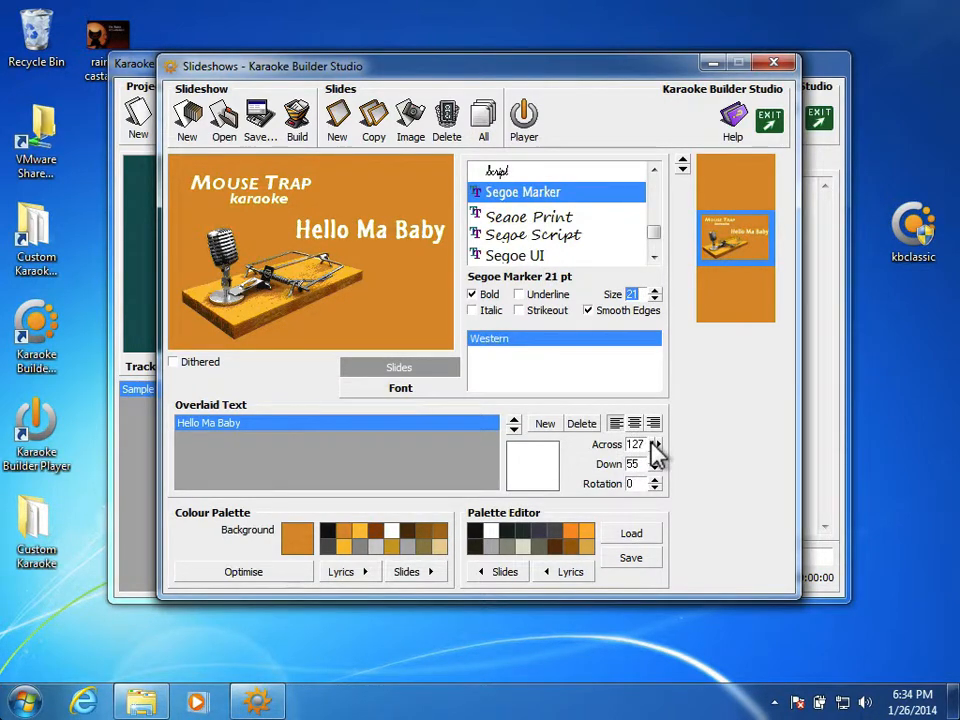
left_click(657, 448)
left_click(657, 448)
left_click(657, 448)
left_click(656, 448)
left_click(656, 448)
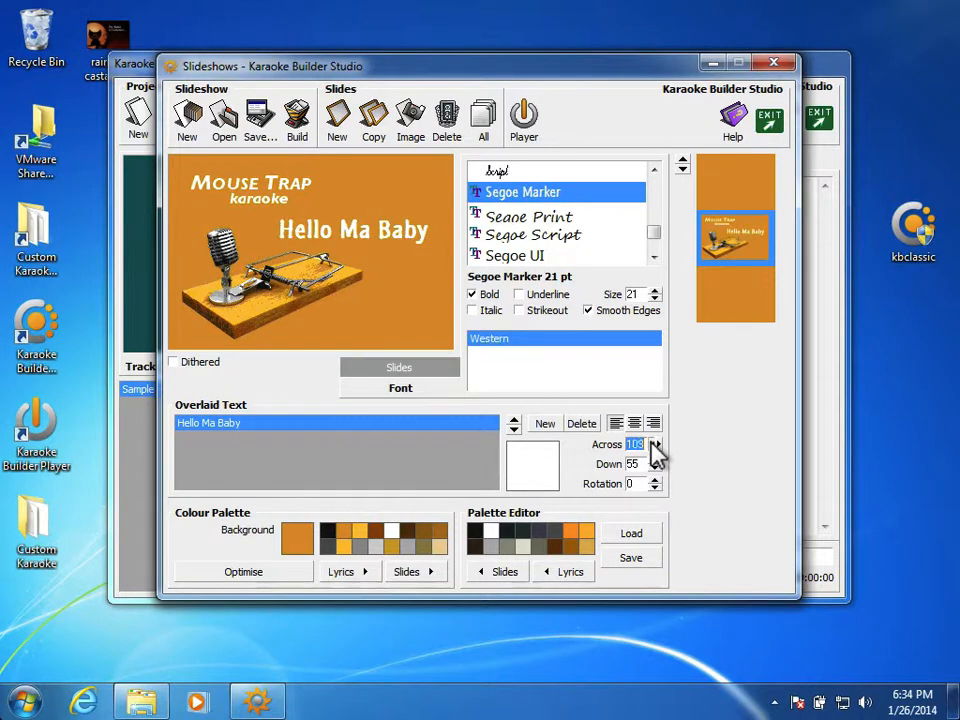
left_click(656, 448)
left_click(656, 467)
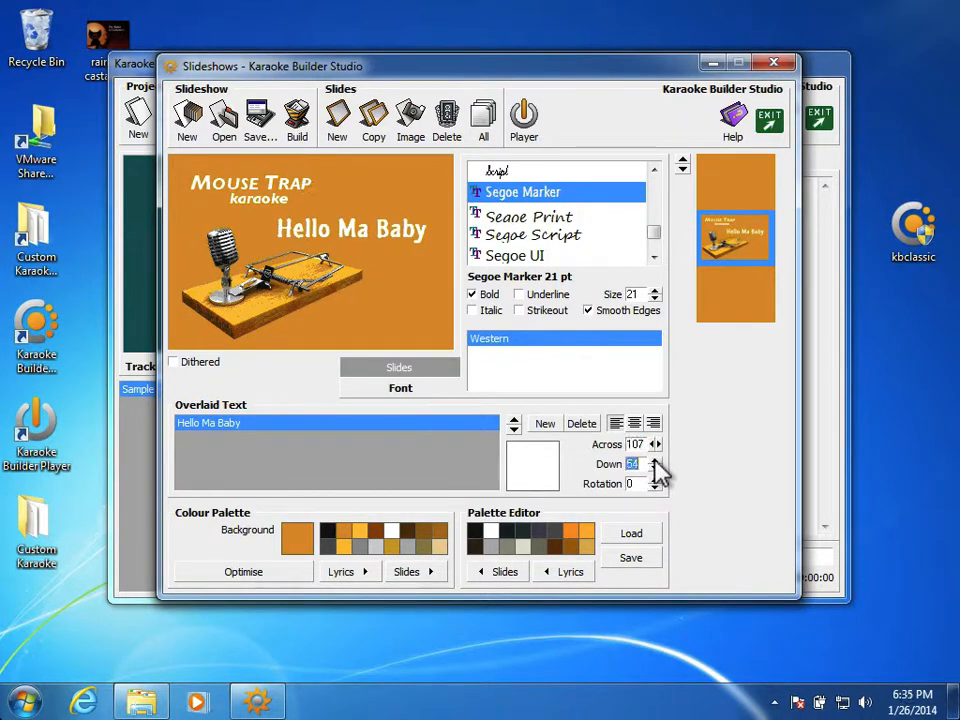
left_click(655, 462)
left_click(655, 462)
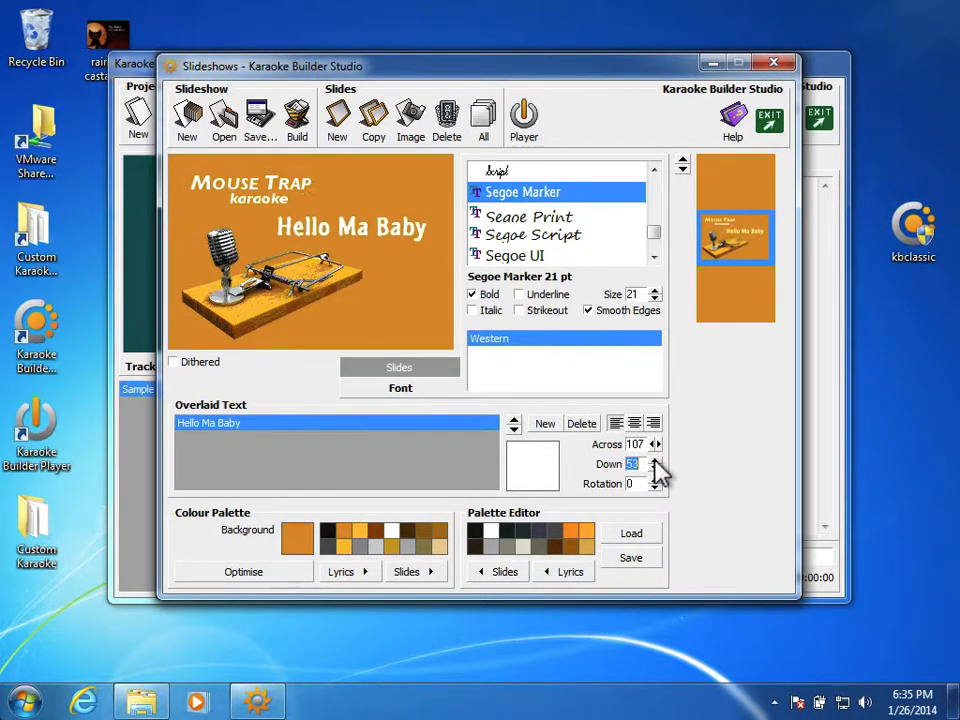
left_click(655, 462)
left_click(655, 462)
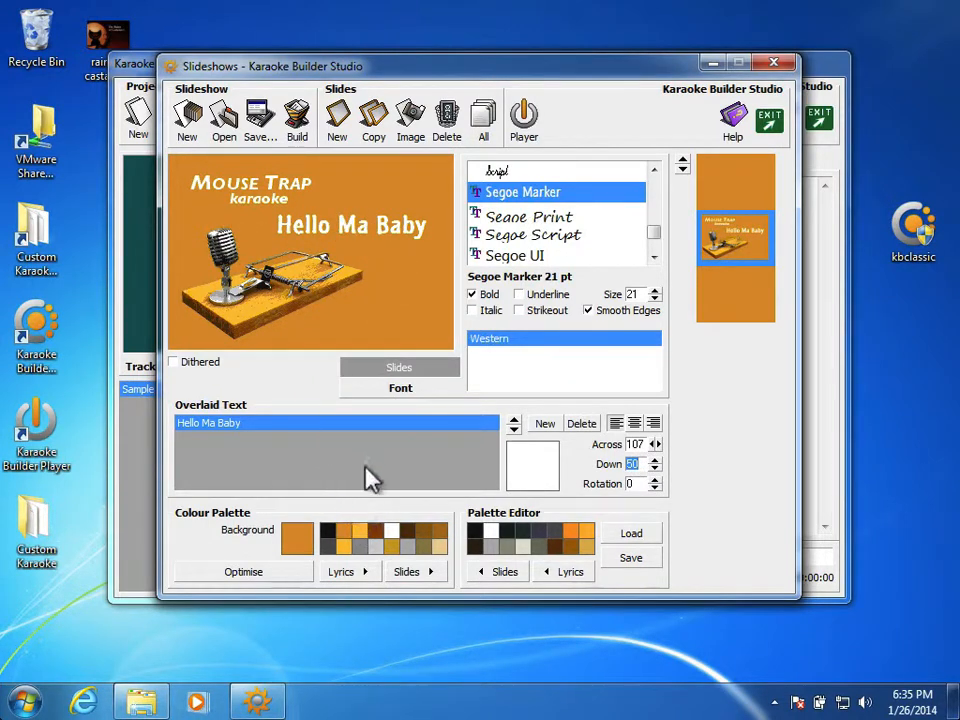
Step: Add a second overlaid text line below Hello Ma Baby and reduce its font size to 14 pt
left_click(545, 424)
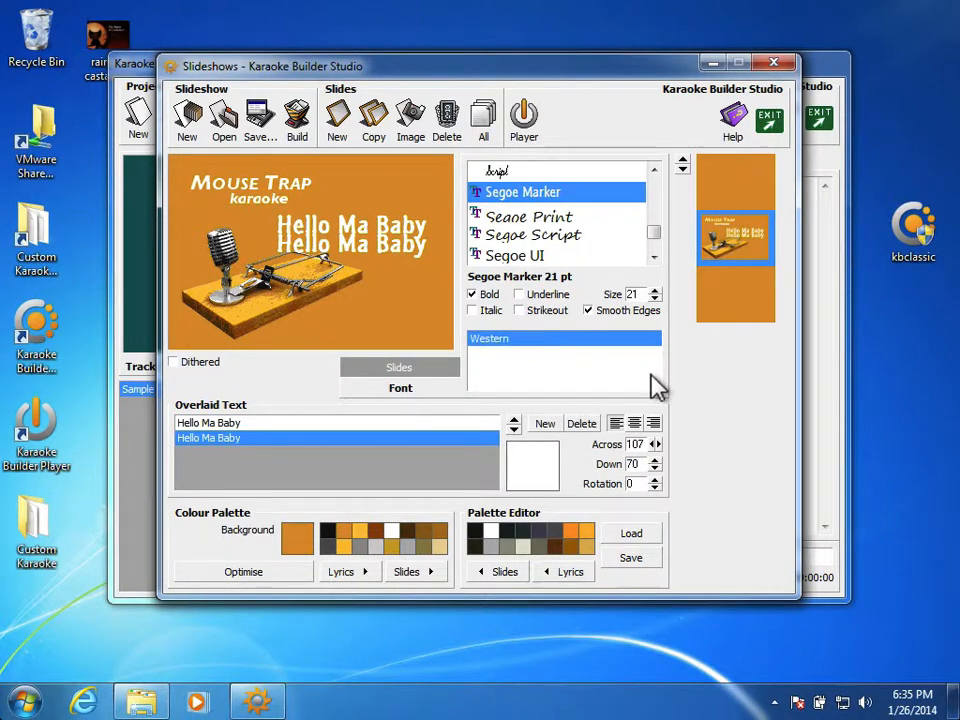
left_click(655, 299)
left_click(655, 299)
left_click(655, 299)
left_click(655, 299)
left_click(655, 299)
left_click(655, 299)
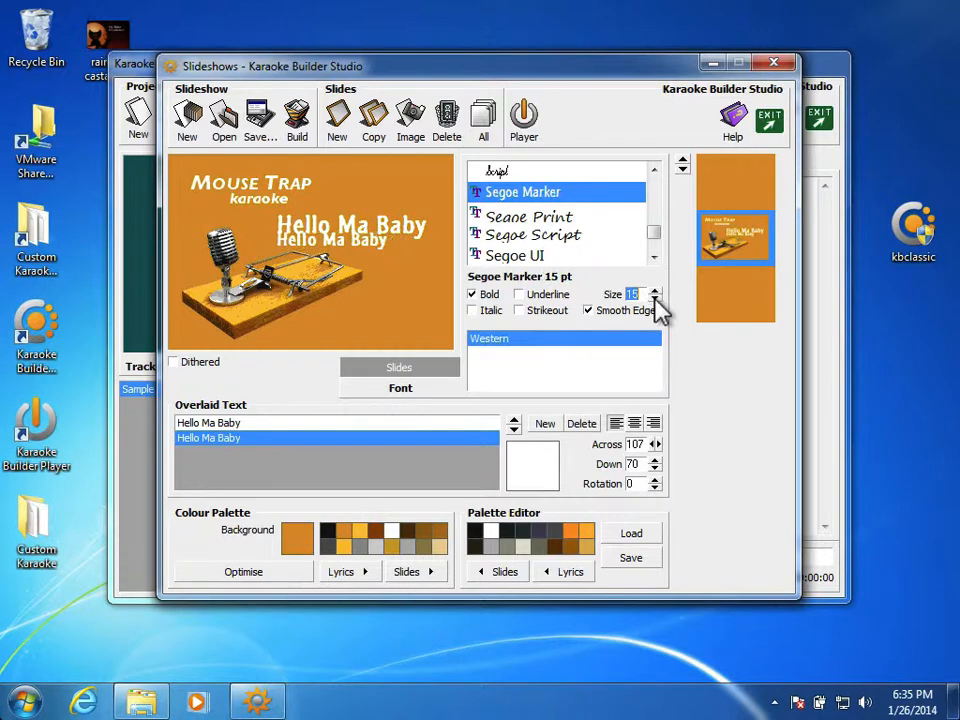
left_click(655, 300)
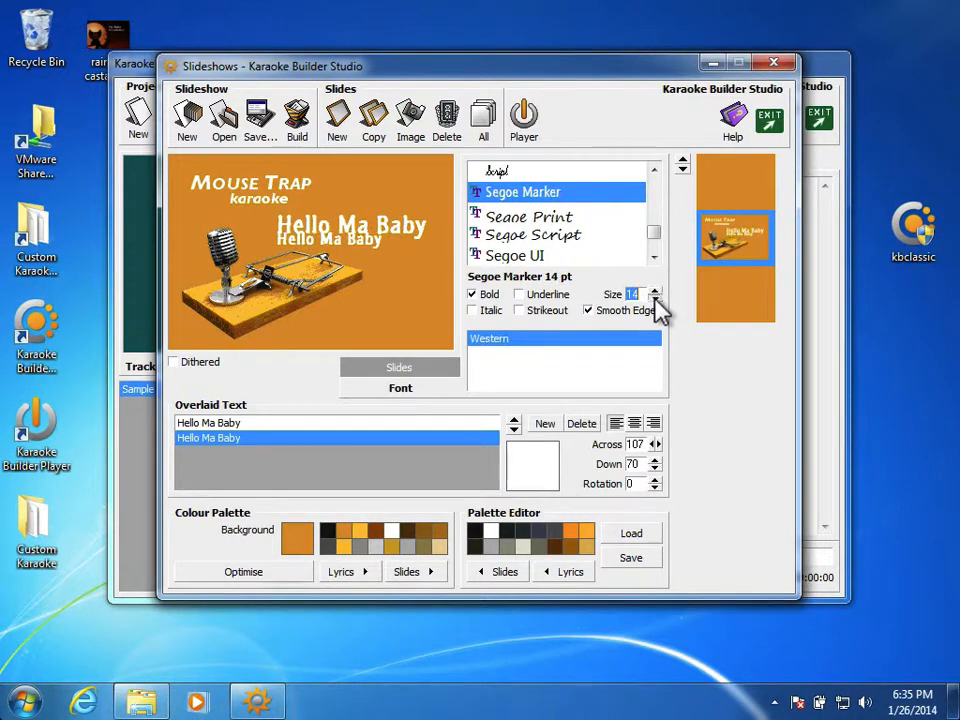
left_click(655, 300)
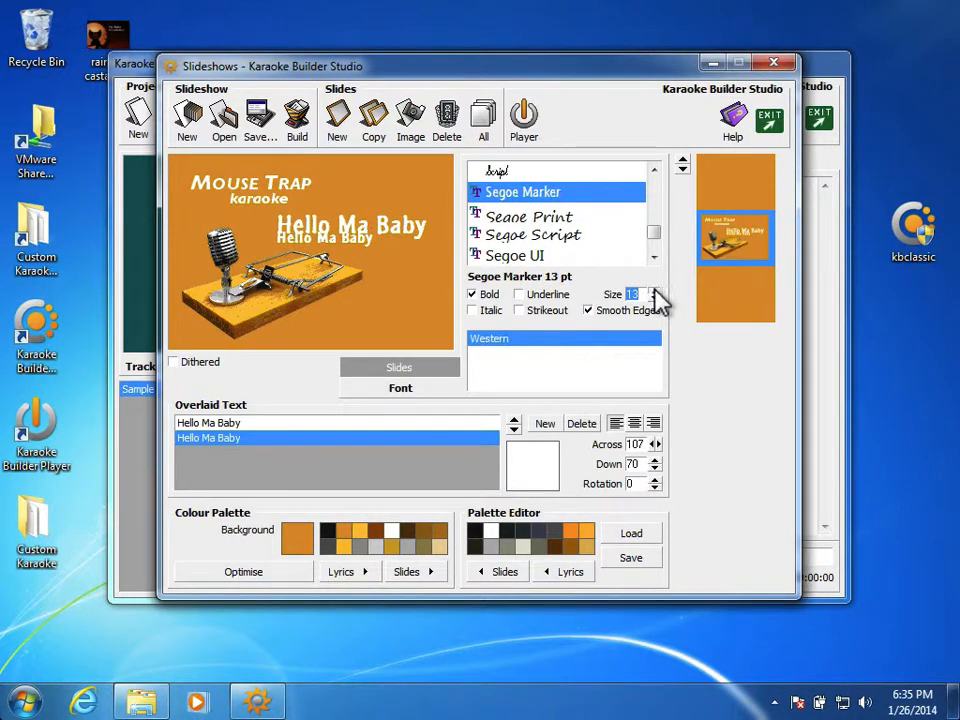
left_click(655, 290)
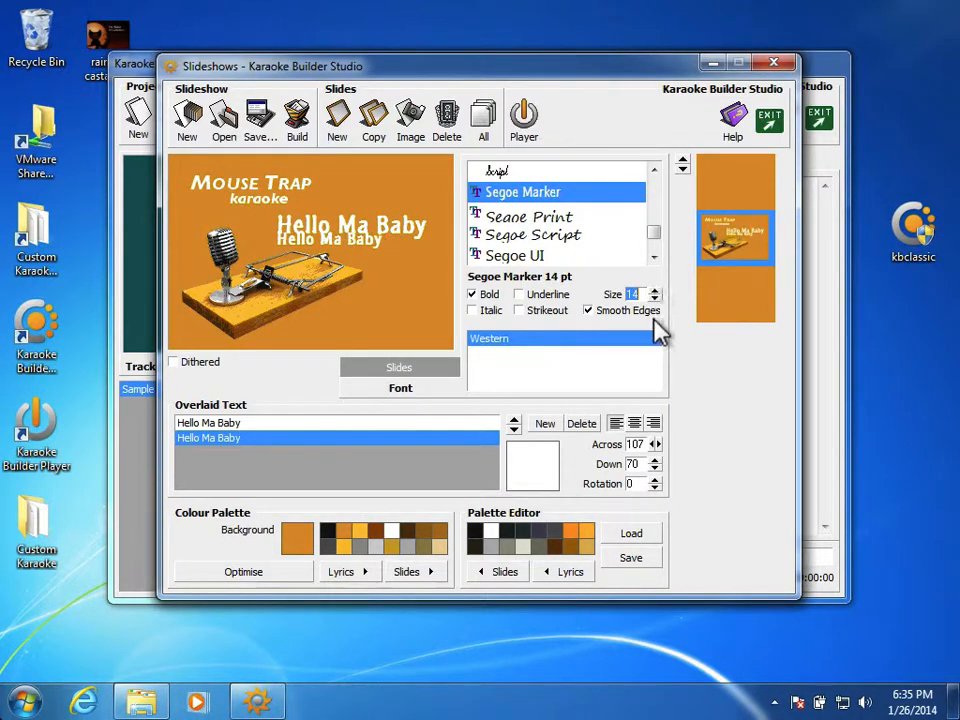
Step: Move the second overlaid text line to 84 down, below the song title
left_click(654, 469)
left_click(654, 469)
left_click(654, 469)
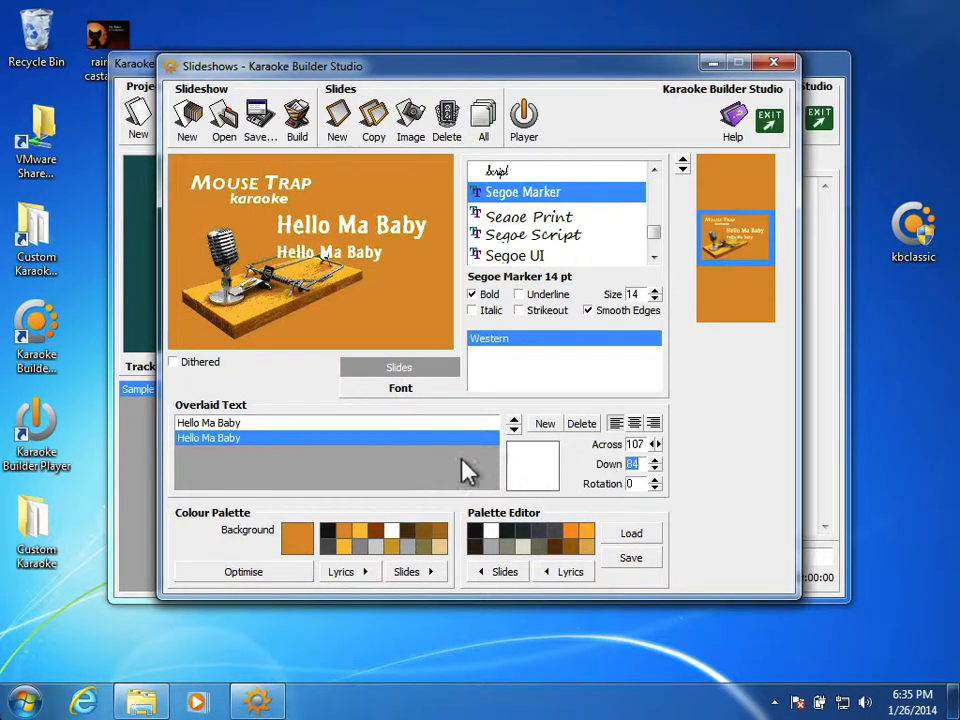
Step: Replace the second overlaid line's wording with "(traditional)"
left_click(244, 447)
left_click_drag(242, 443, 160, 425)
key("Delete")
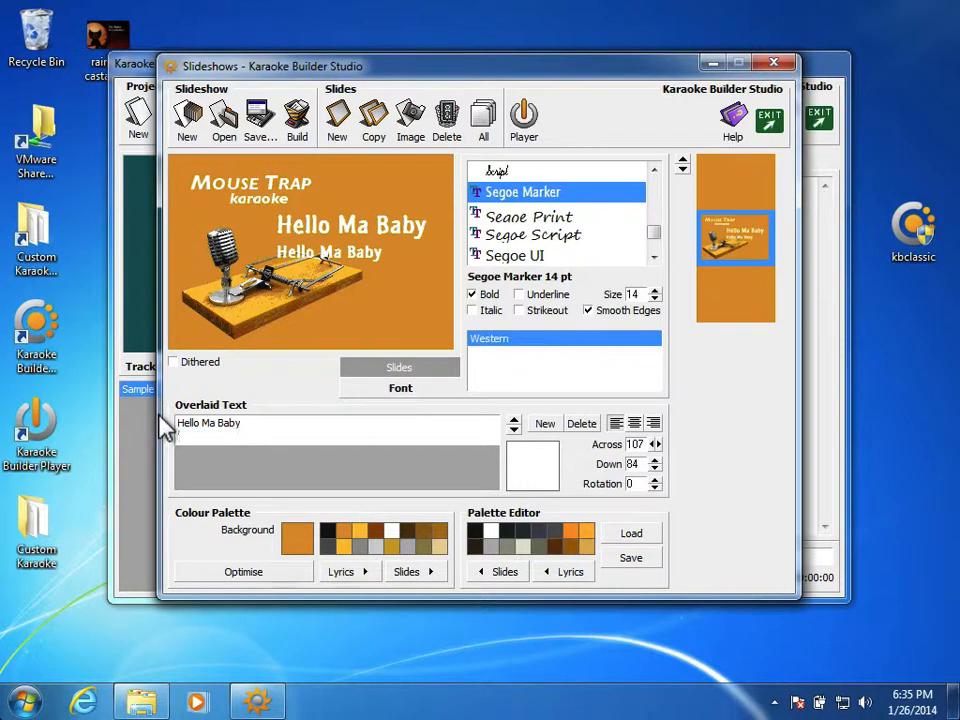
type("(traditional)")
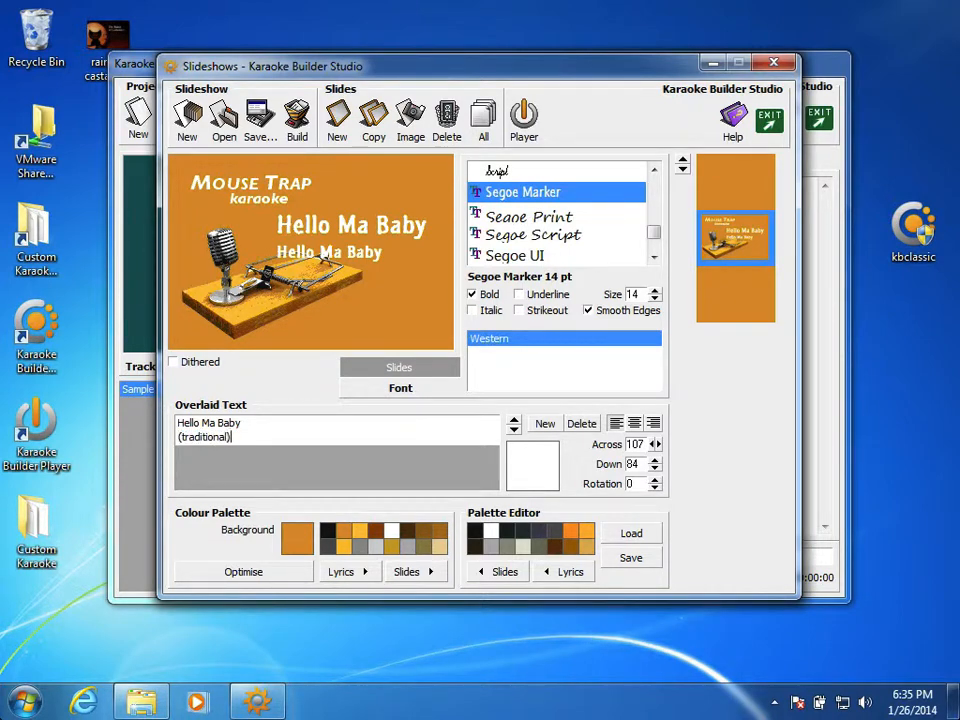
key("Return")
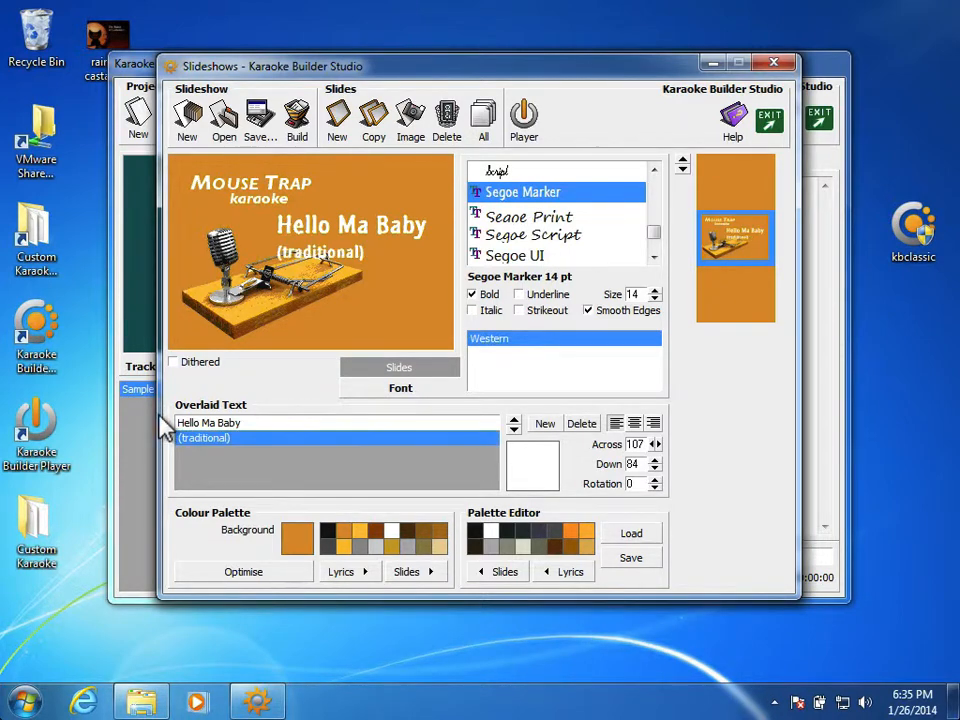
Step: Shift the (traditional) text to 173 across on the title slide
left_click(657, 445)
left_click(657, 444)
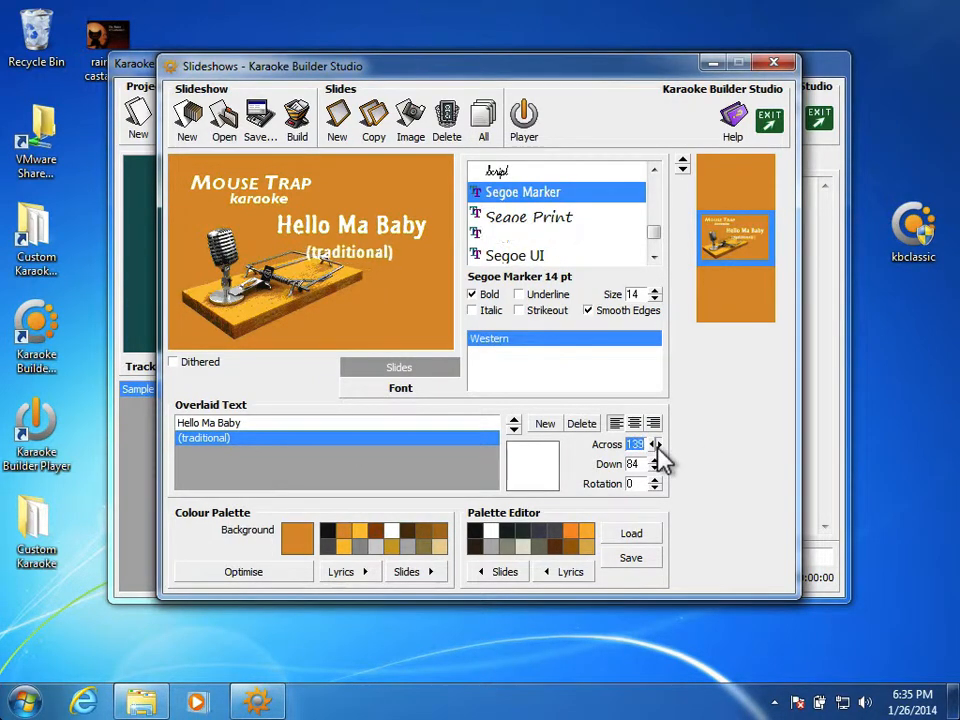
left_click(657, 444)
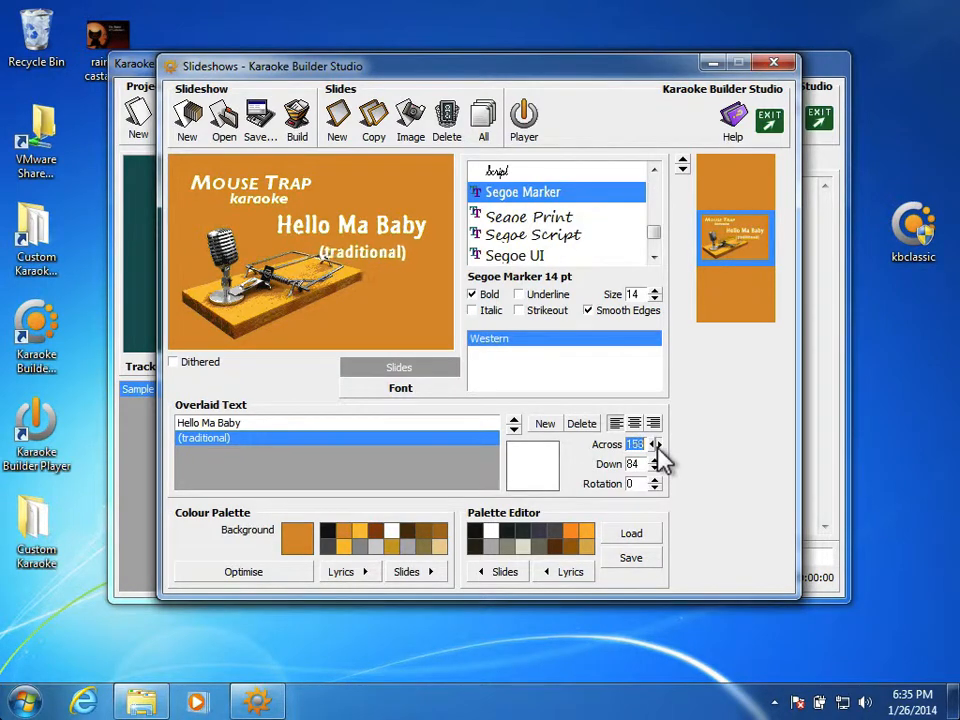
left_click(657, 444)
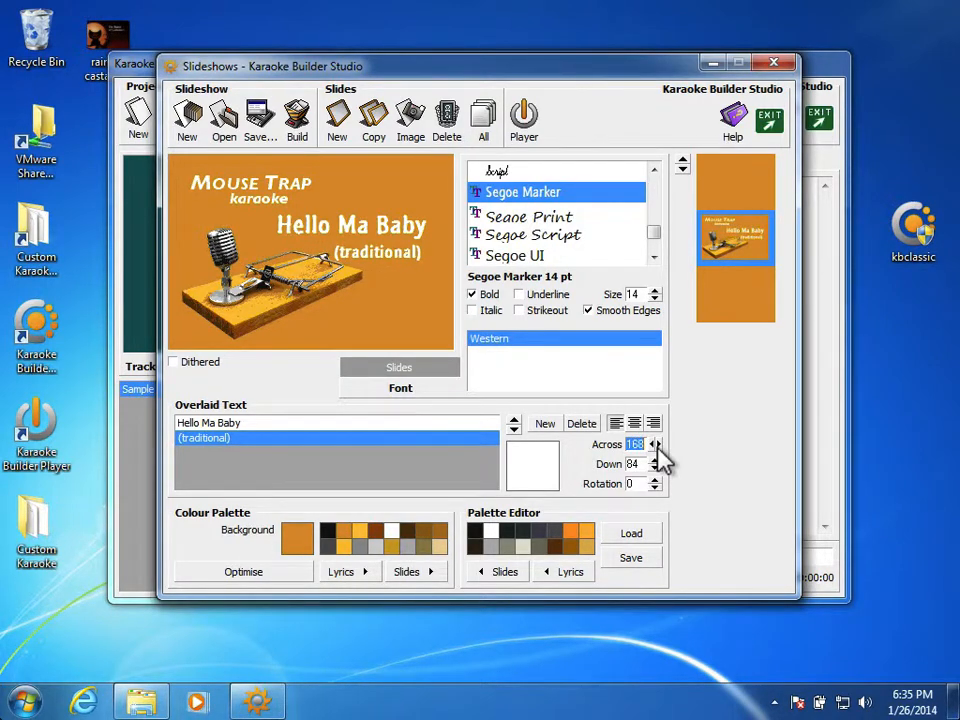
left_click(657, 444)
left_click(657, 444)
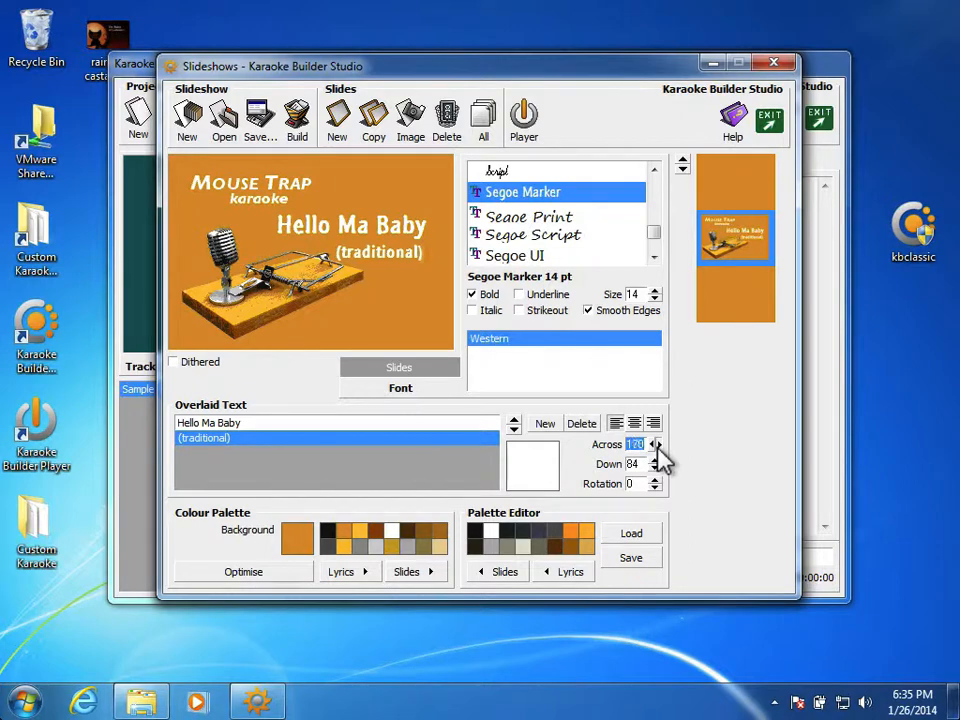
left_click(657, 444)
left_click(657, 444)
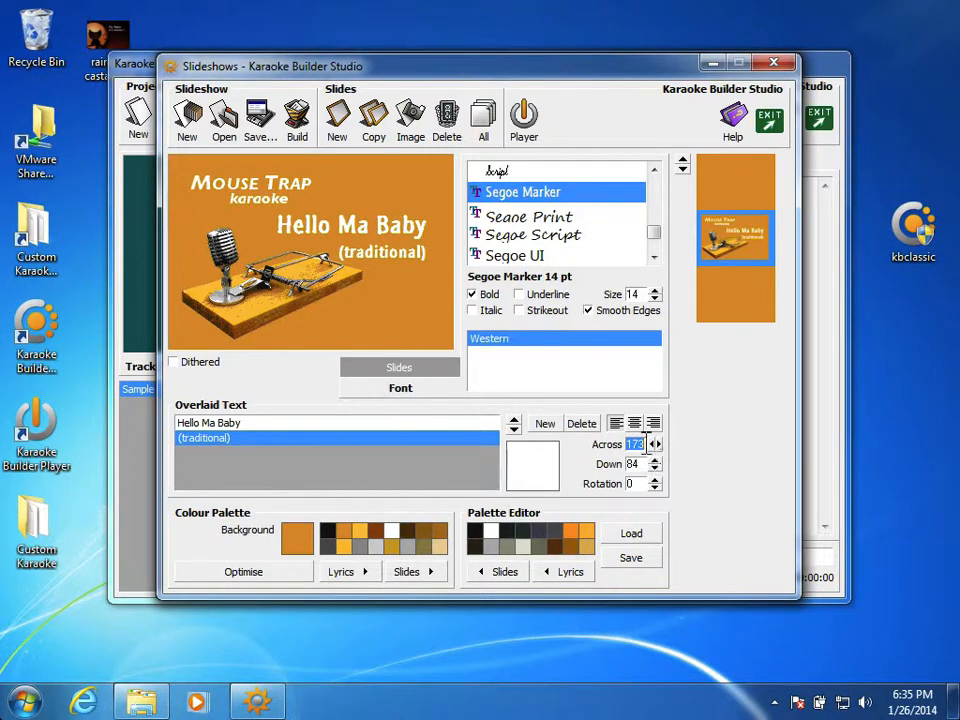
Step: Shift the Hello Ma Baby text to 111 across
left_click(330, 424)
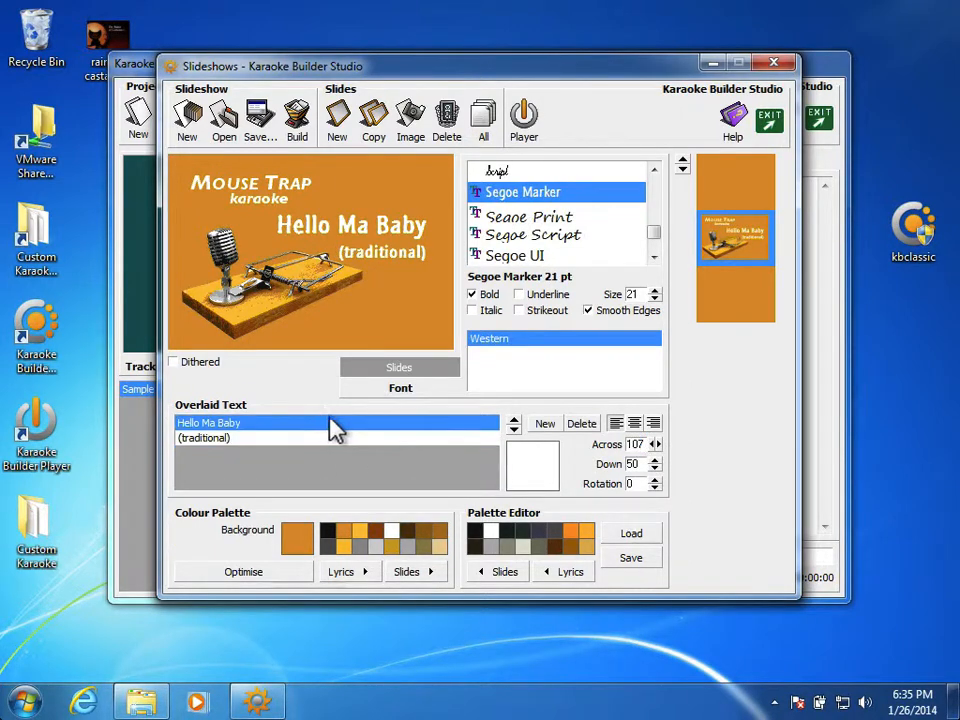
left_click(657, 444)
left_click(657, 444)
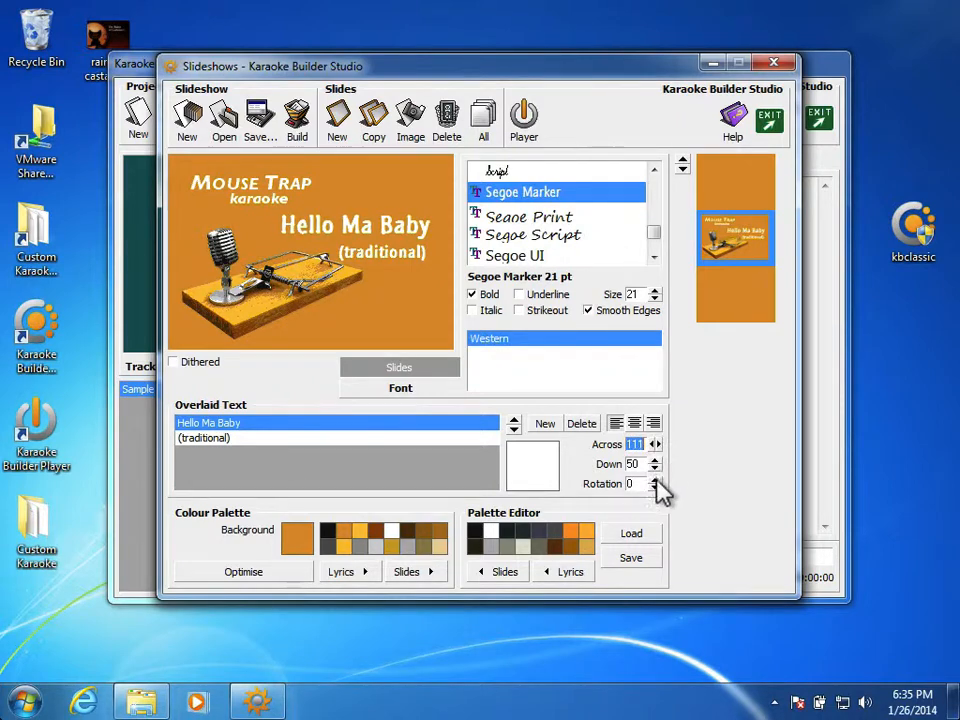
Step: Try out tilting the (traditional) text in both directions and set its rotation to 4
left_click(392, 439)
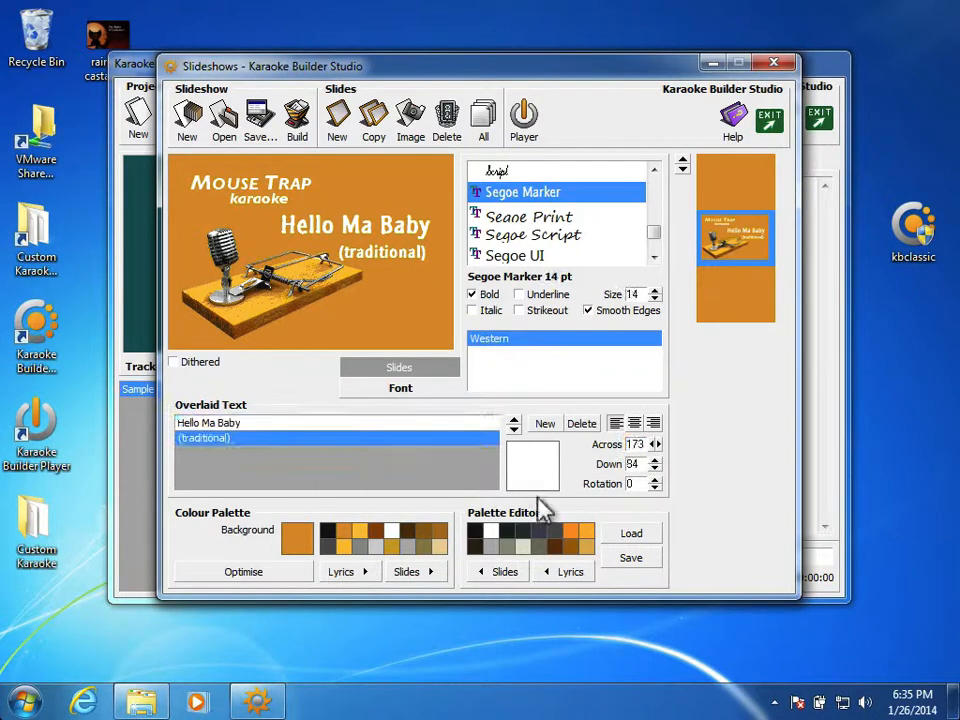
left_click(655, 489)
left_click(655, 489)
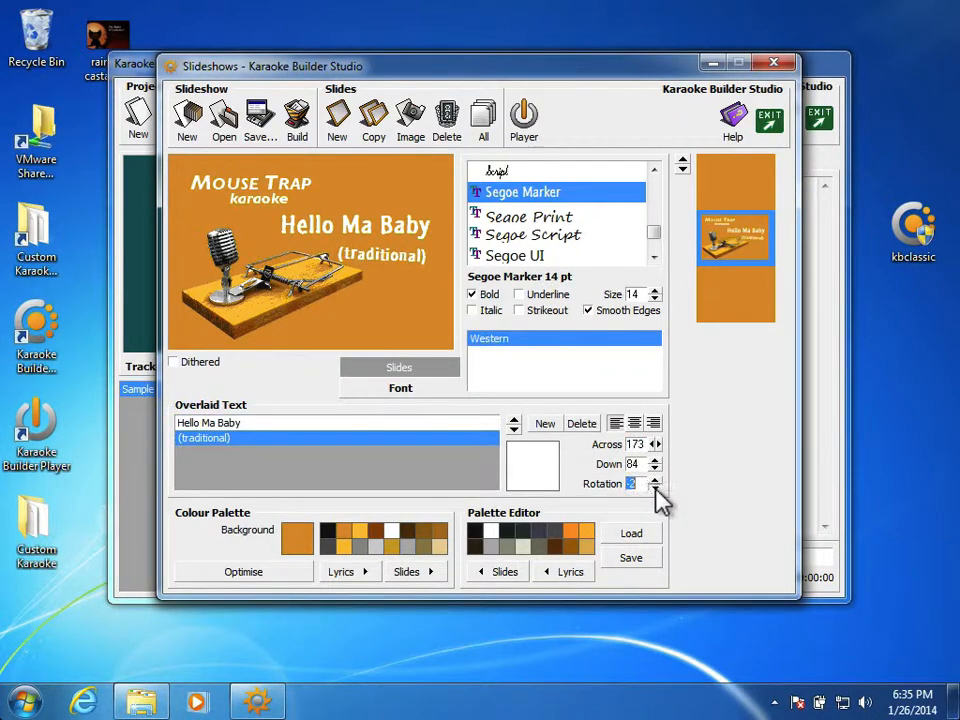
left_click(655, 488)
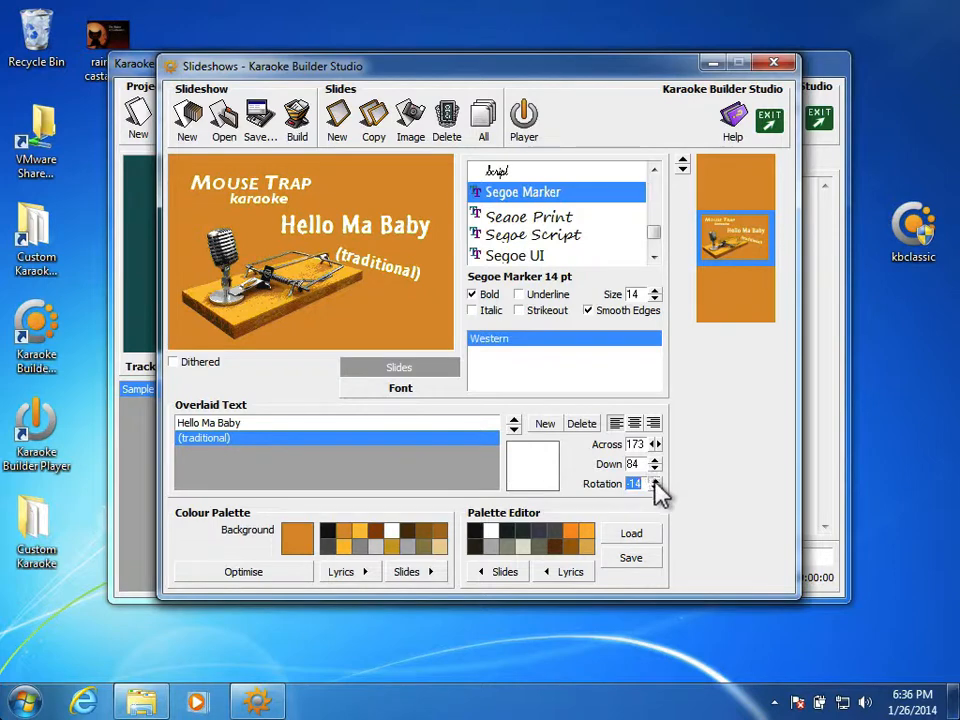
left_click(655, 479)
left_click(655, 479)
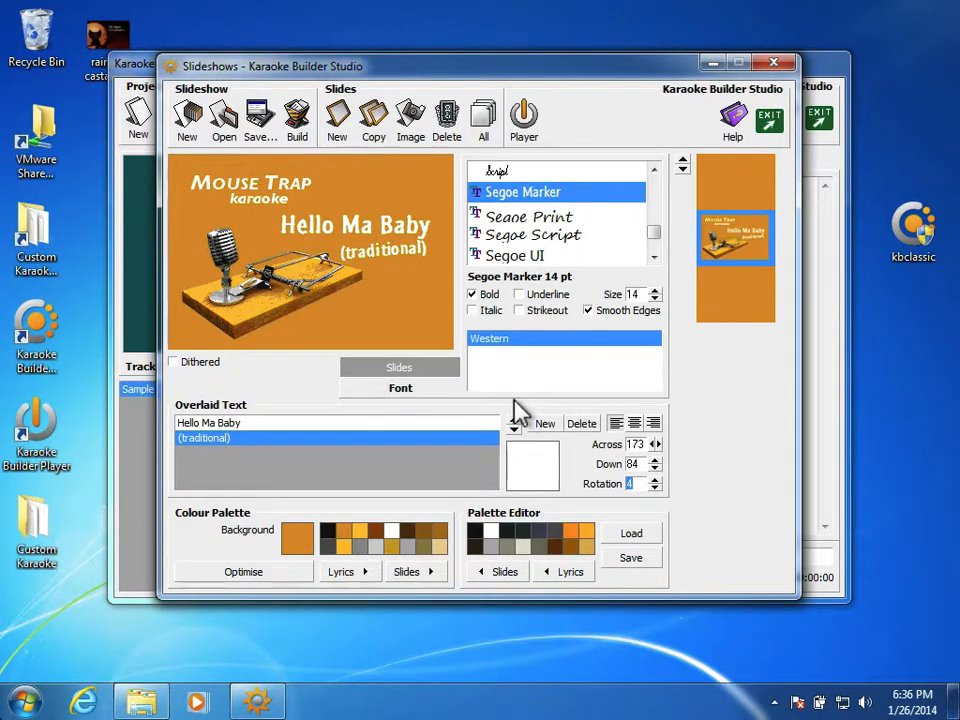
Step: Tilt the Hello Ma Baby text upward with a rotation of 5
left_click(366, 425)
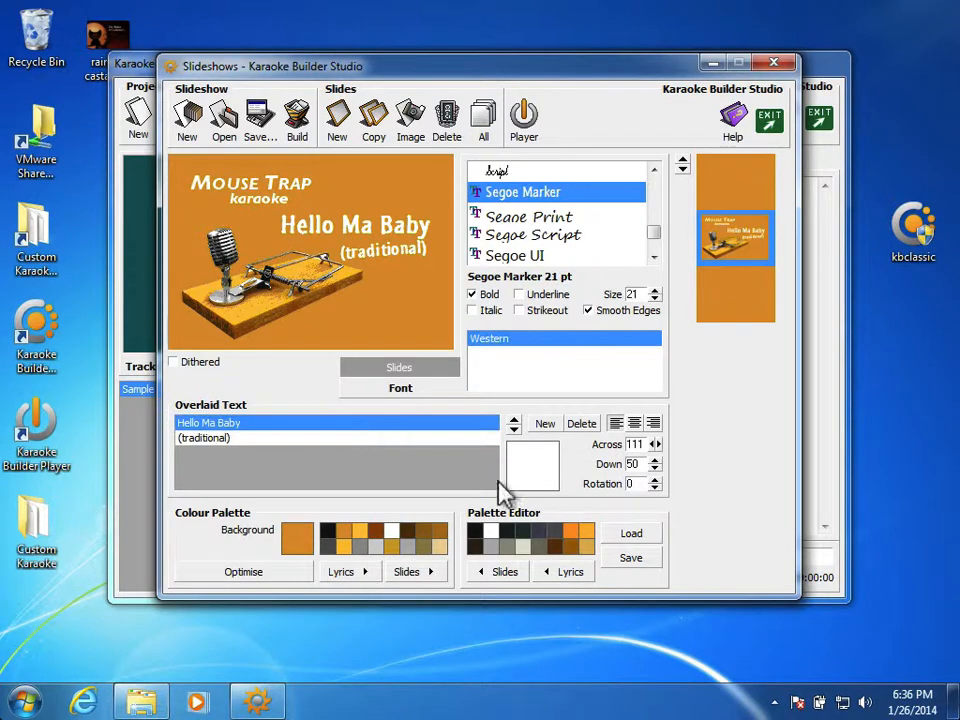
left_click(655, 480)
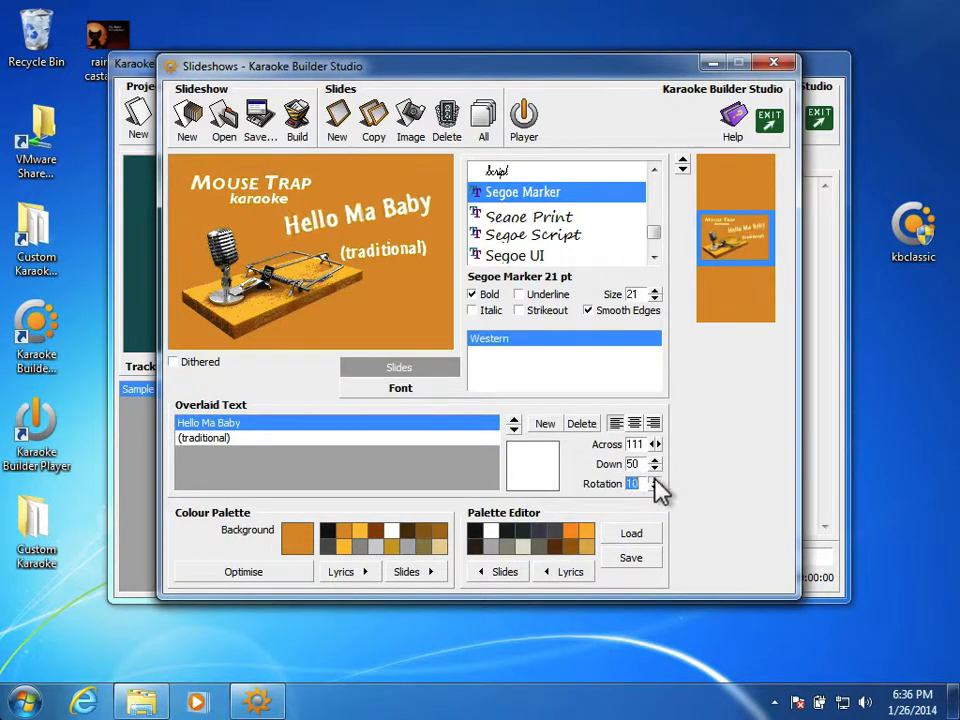
left_click_drag(655, 488, 655, 488)
left_click(655, 488)
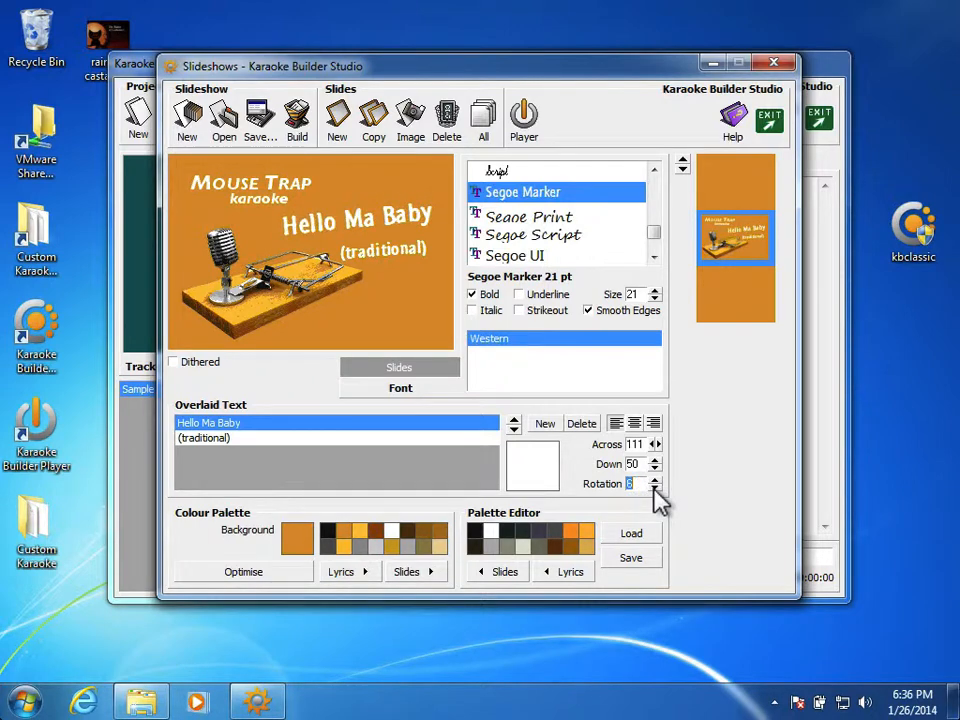
left_click(655, 488)
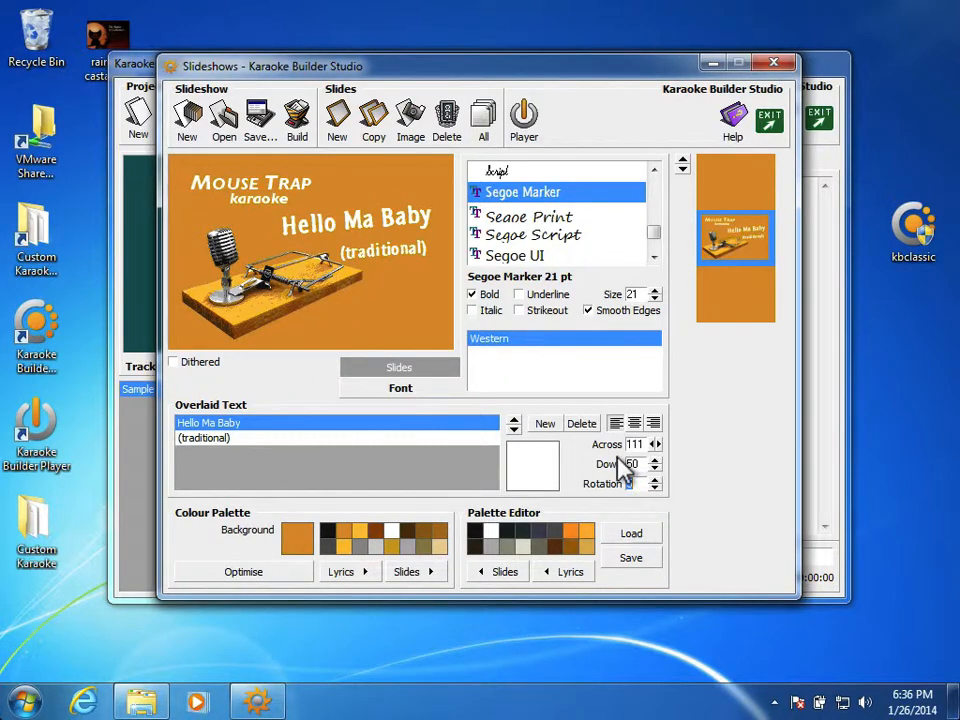
Step: Set the (traditional) text's rotation to 5 and reposition it to 169 across and 79 down
left_click(474, 438)
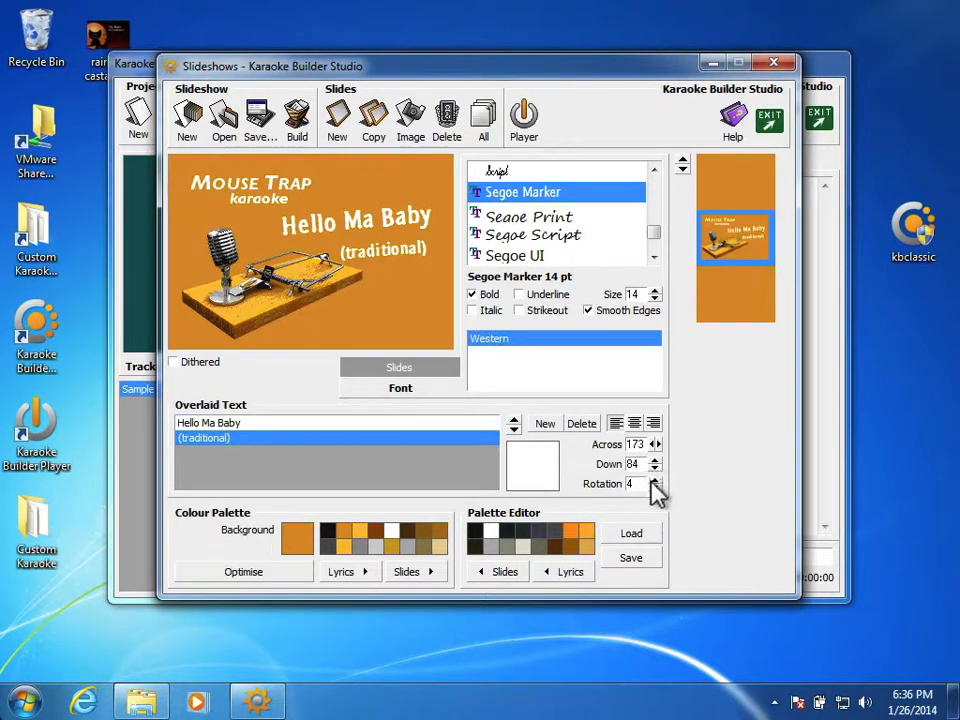
left_click(655, 487)
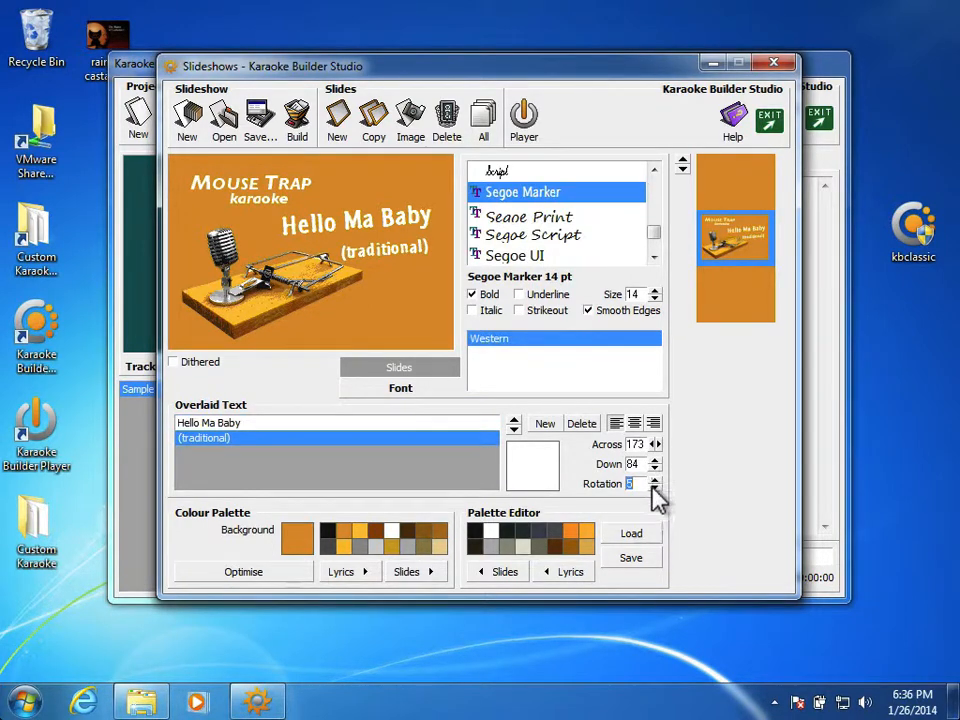
left_click(655, 468)
left_click(655, 468)
left_click(655, 468)
left_click(655, 468)
left_click(655, 468)
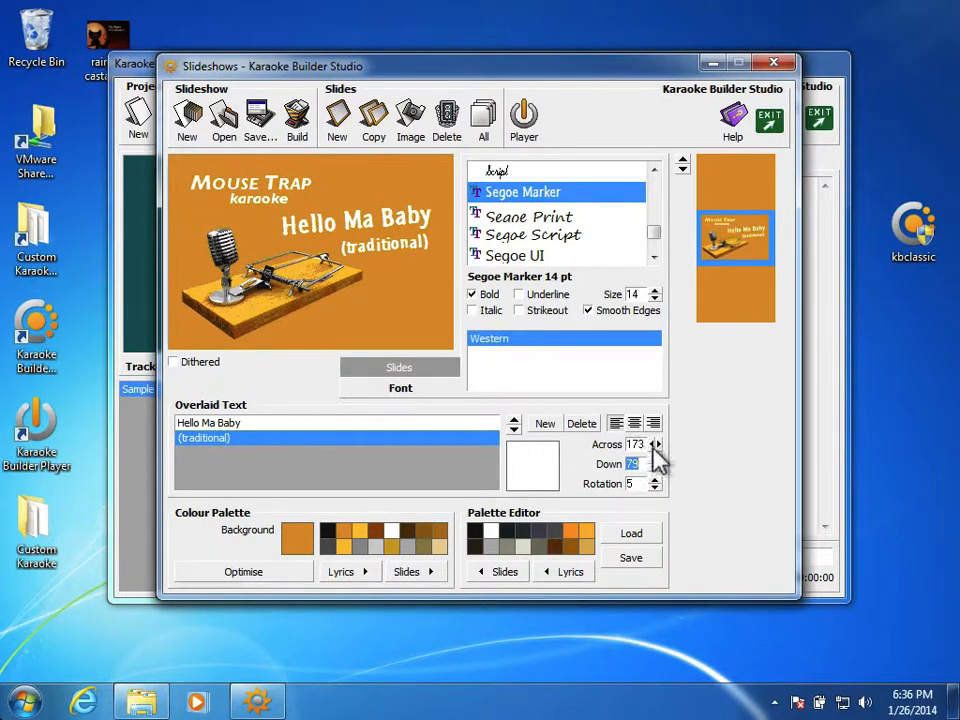
left_click(652, 444)
left_click(652, 444)
left_click(652, 444)
left_click(652, 444)
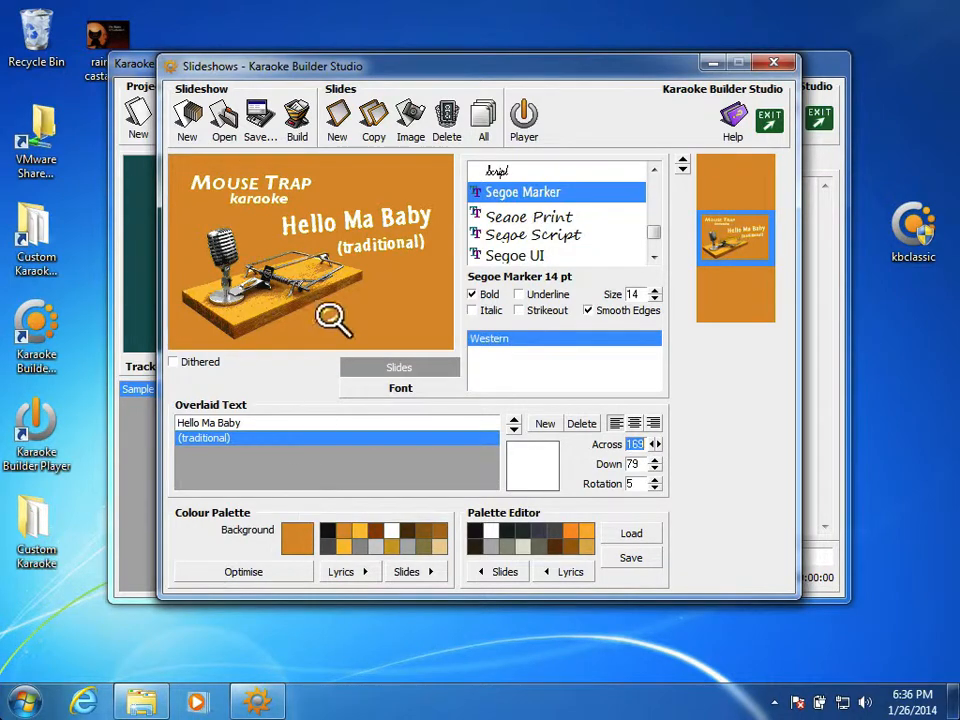
Step: Save the slideshow project under the new name Titles-With-Songname in the Tutorial folder
left_click(257, 115)
left_click(338, 431)
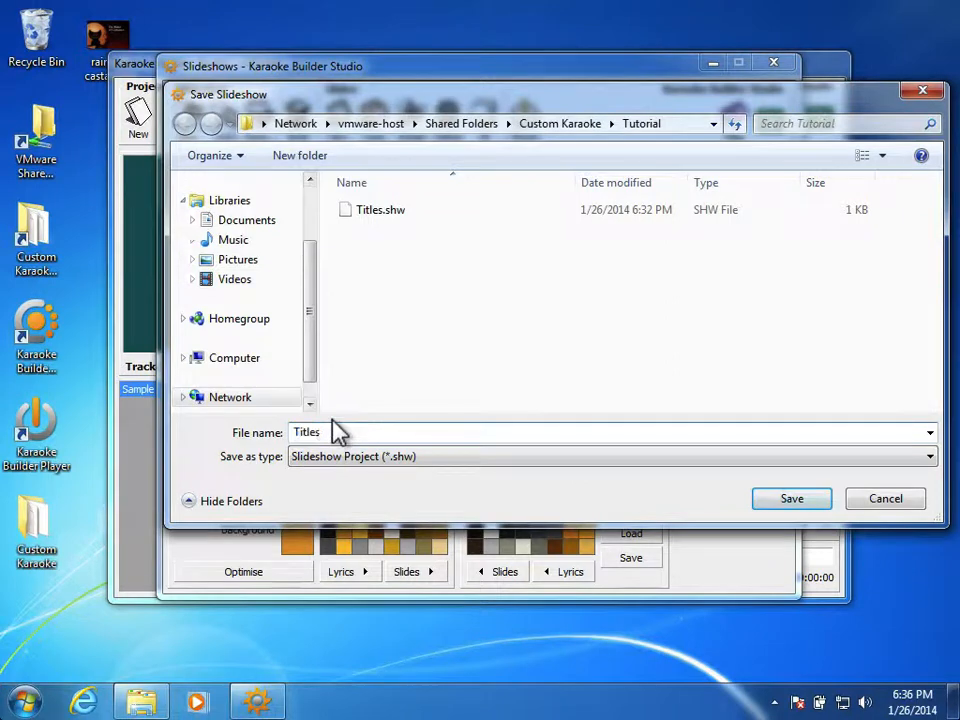
type("-With-Siongname")
key("Return")
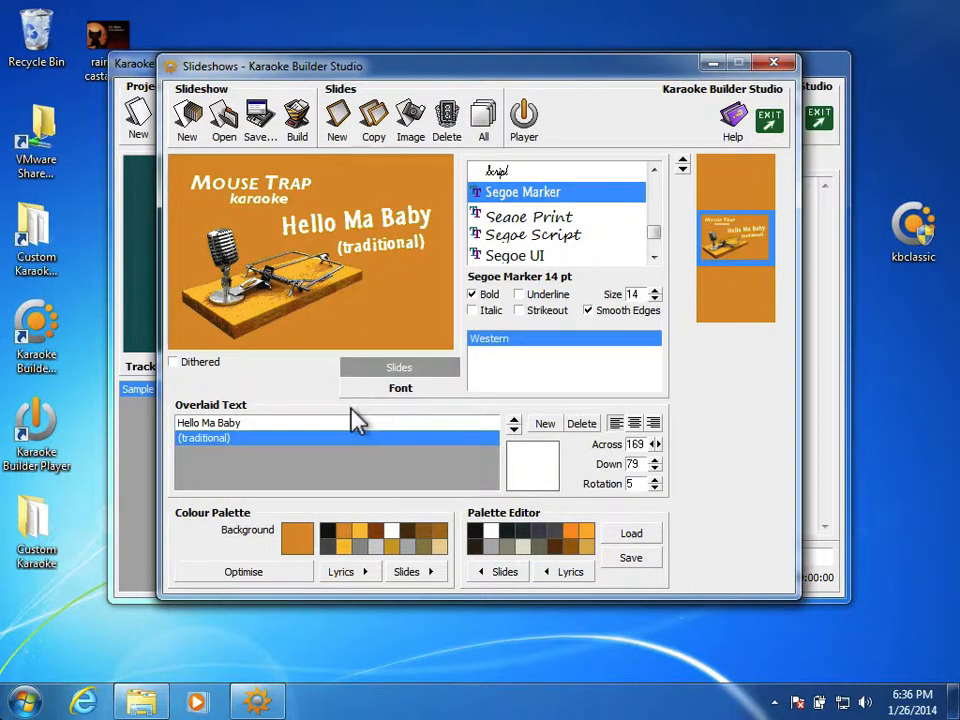
Step: Try replacing the Hello Ma Baby overlaid text with New Song! on the title slide
left_click(310, 423)
left_click(311, 422)
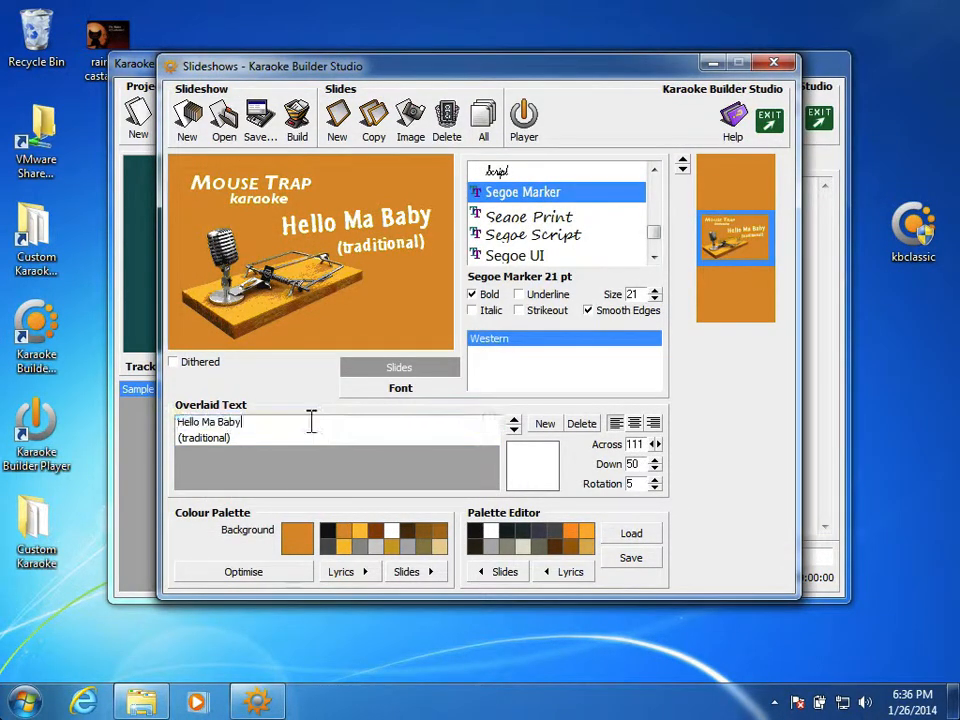
type("New Song!")
key("Return")
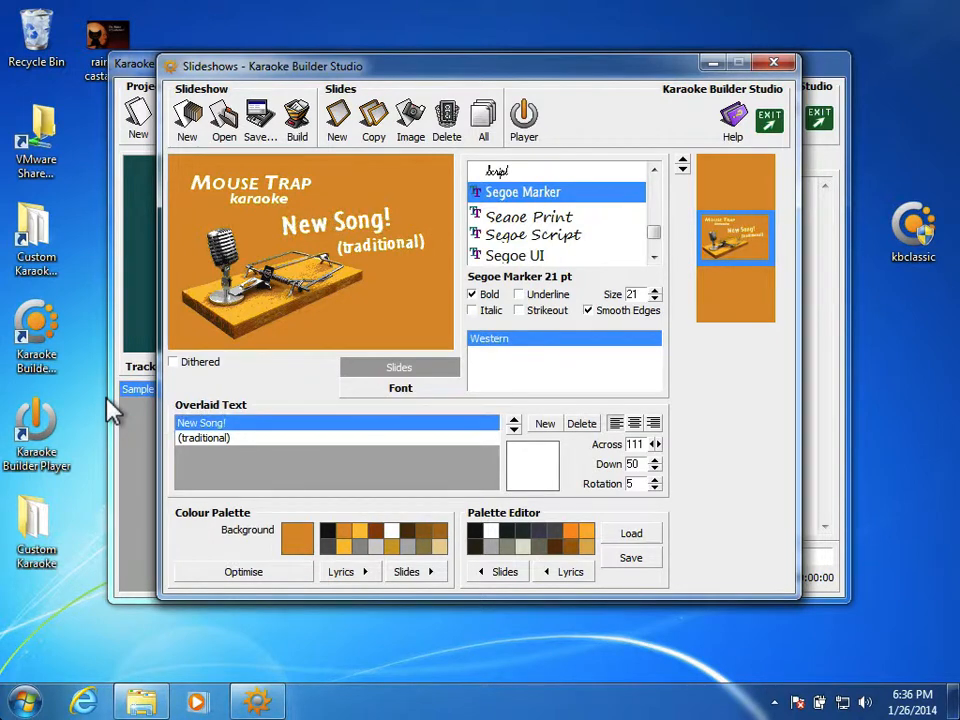
Step: Change the New Song! overlaid text back to Hello Ma Baby
left_click(271, 426)
left_click_drag(272, 426, 127, 384)
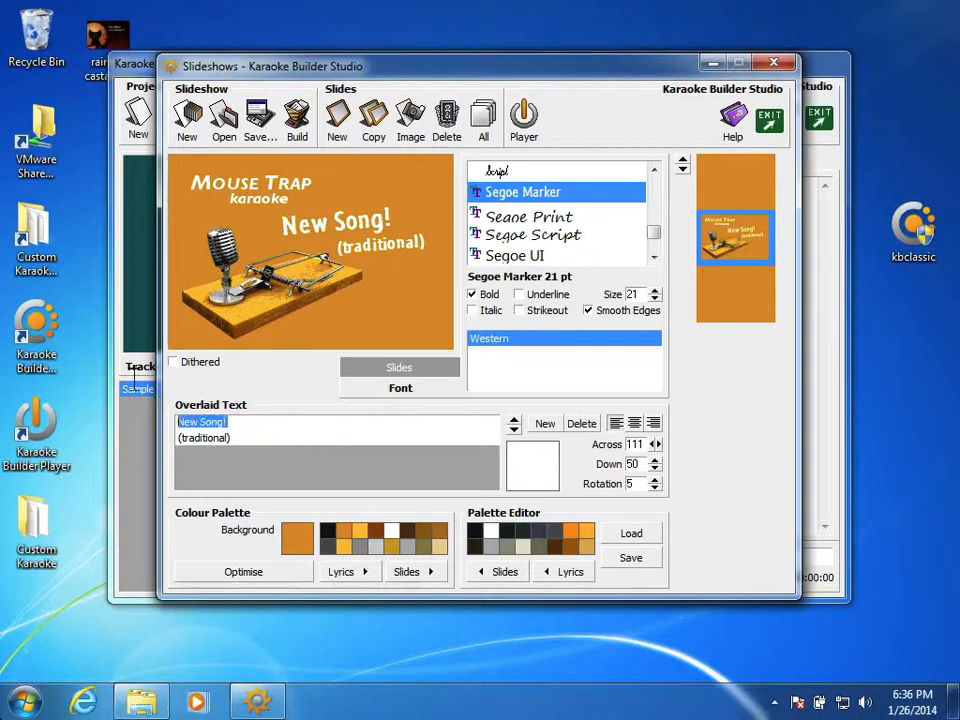
key("BackSpace")
type("He")
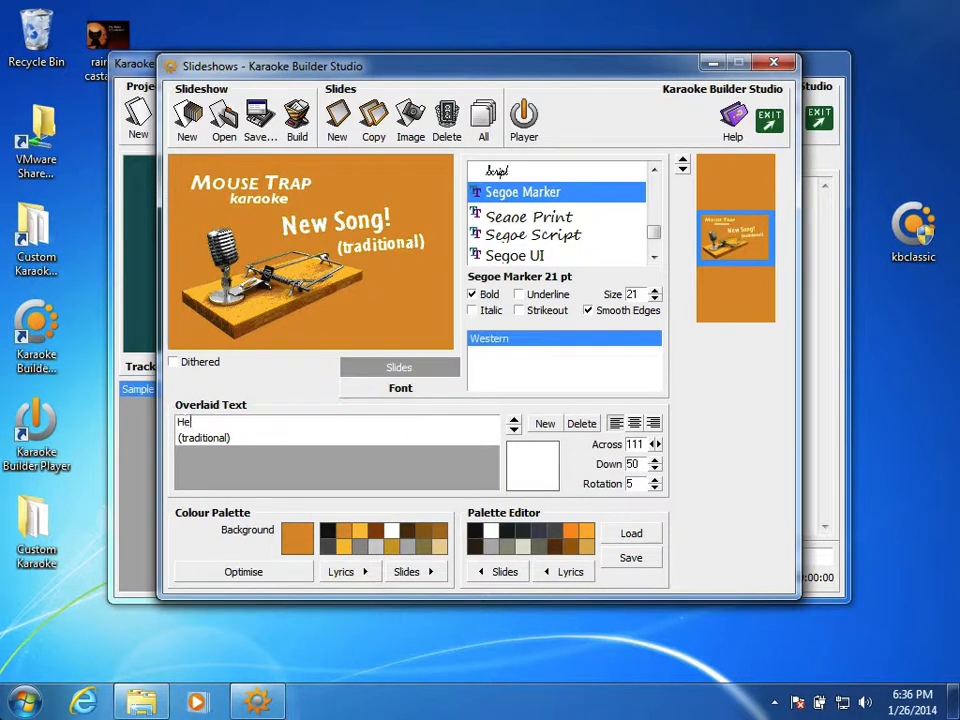
type("llo Ma Baby")
key("Return")
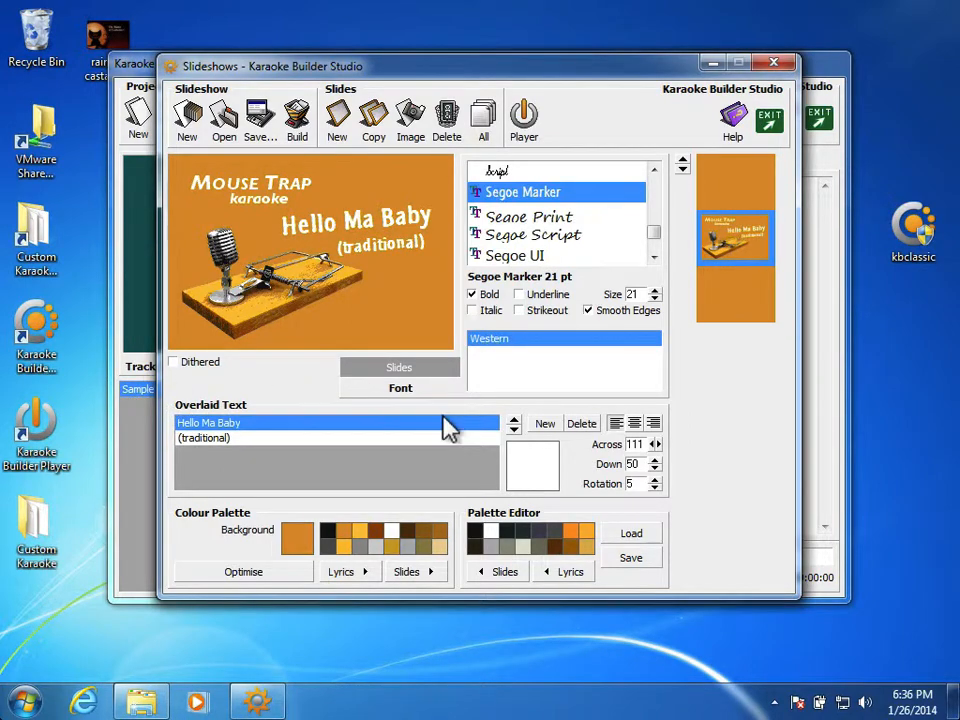
Step: Save the slideshow project as Titles-With-Songname in the Tutorial folder, replacing the existing file
left_click(258, 122)
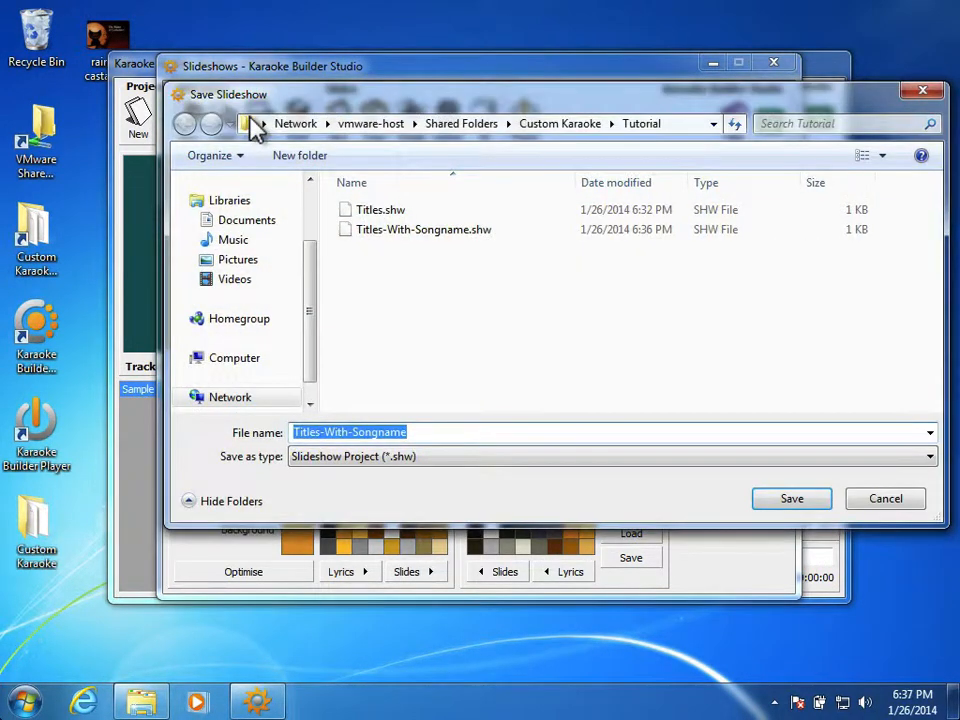
key("Return")
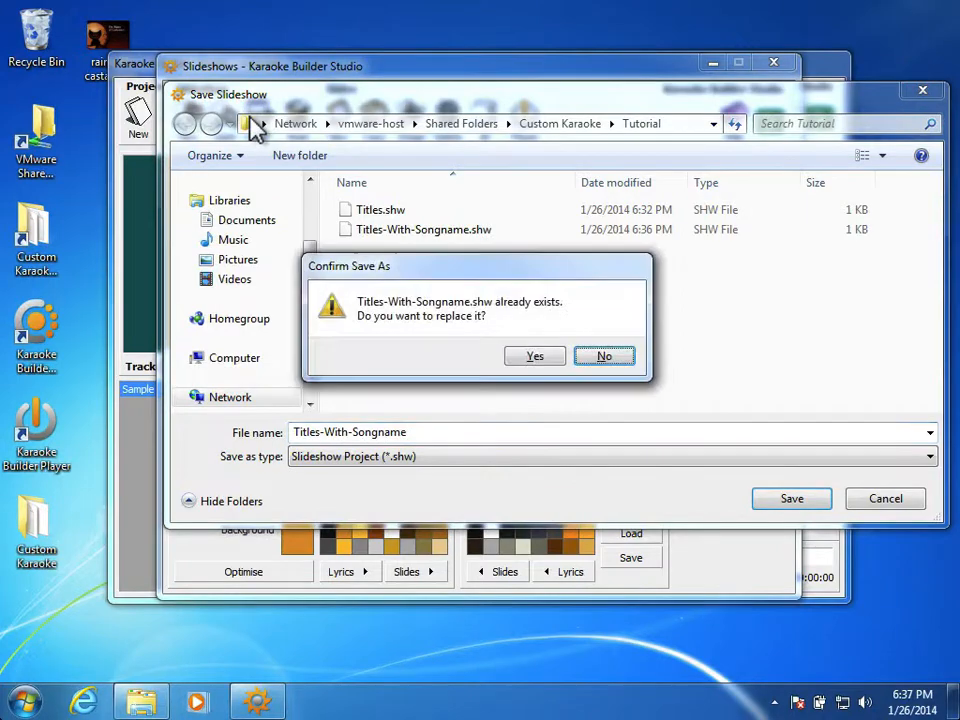
left_click(514, 358)
Step: Build the CD+G slideshow as Titles in the Tutorial folder, replacing the existing file, and play the result
left_click(303, 135)
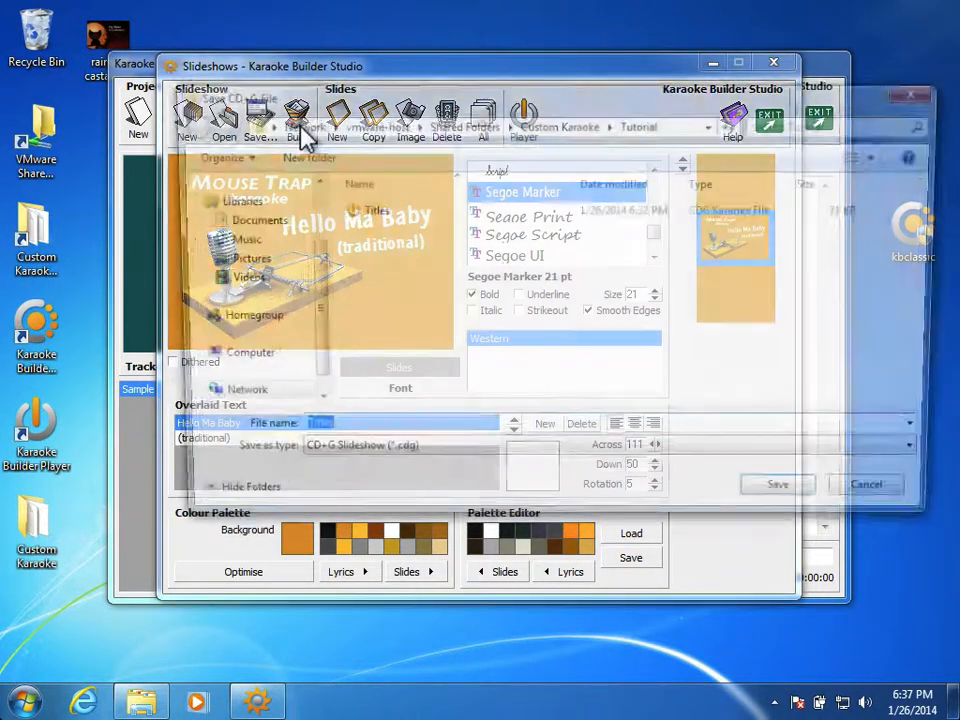
left_click(758, 505)
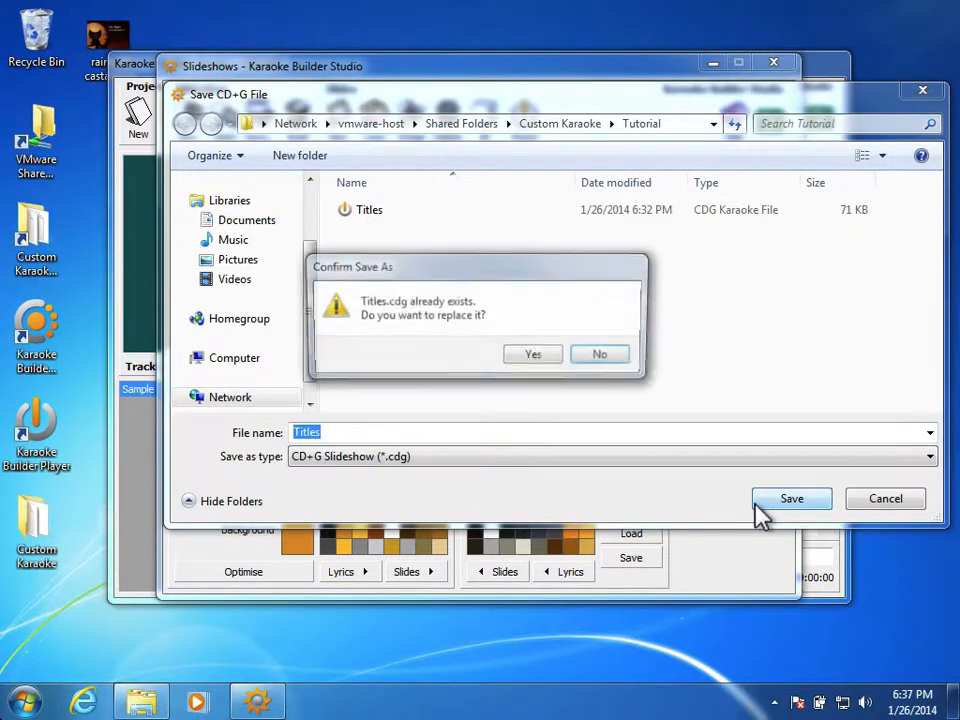
left_click(532, 356)
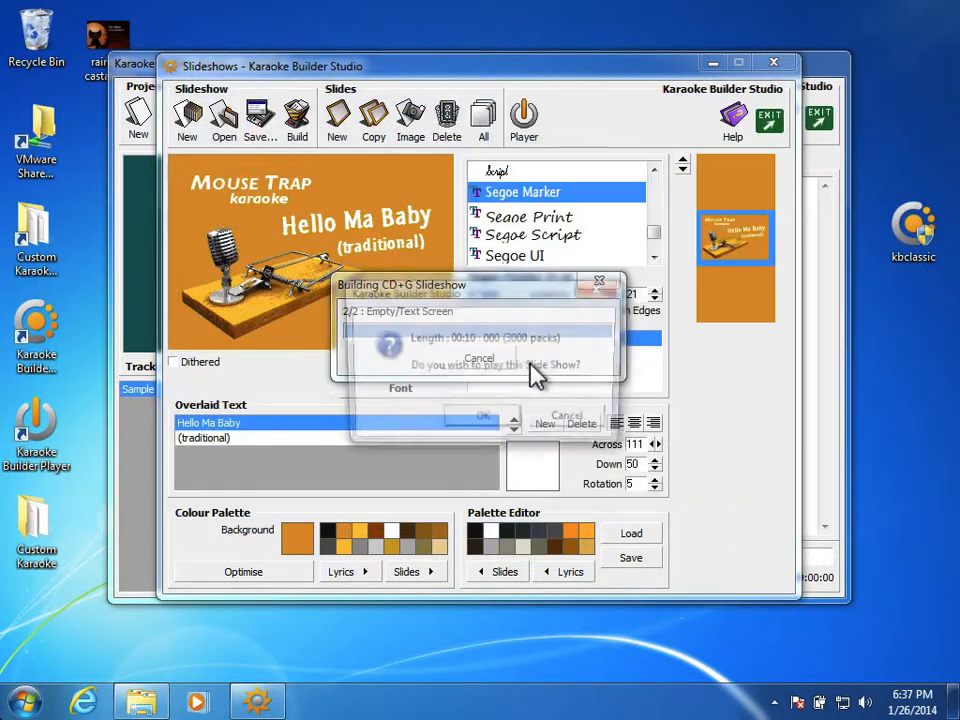
left_click(498, 421)
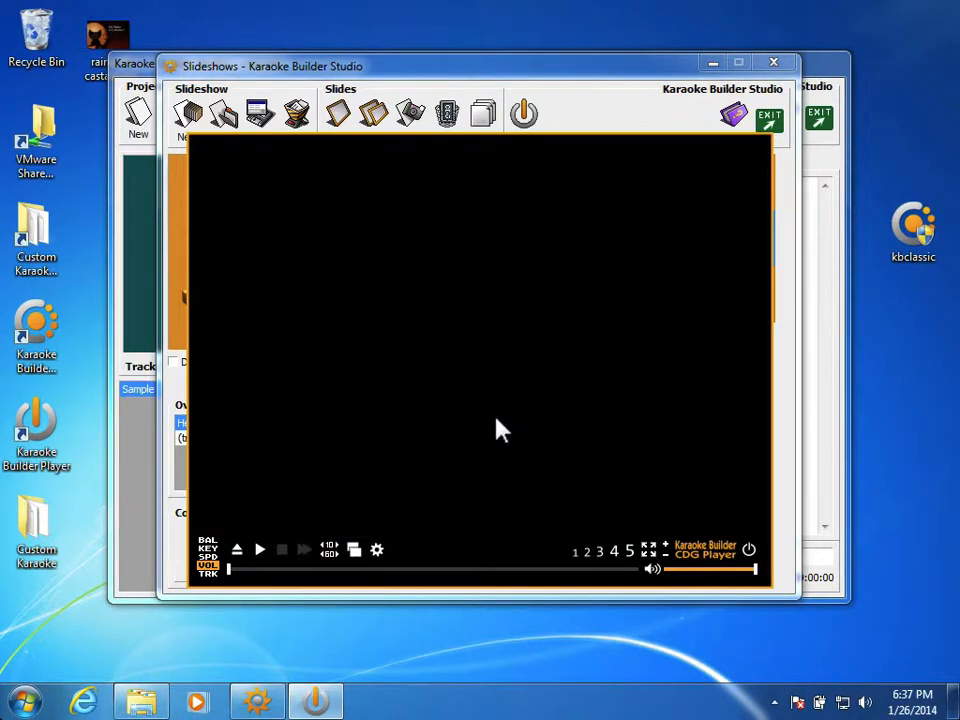
Step: Close the CDG player and exit the slideshow editor to return to the main karaoke project window
left_click(746, 548)
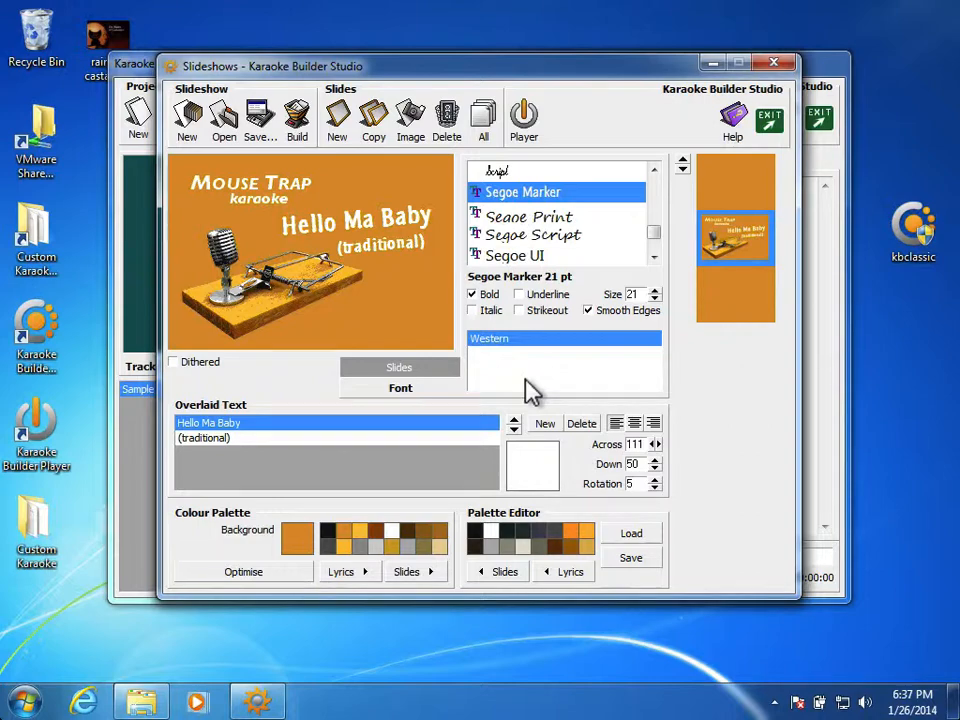
left_click(768, 122)
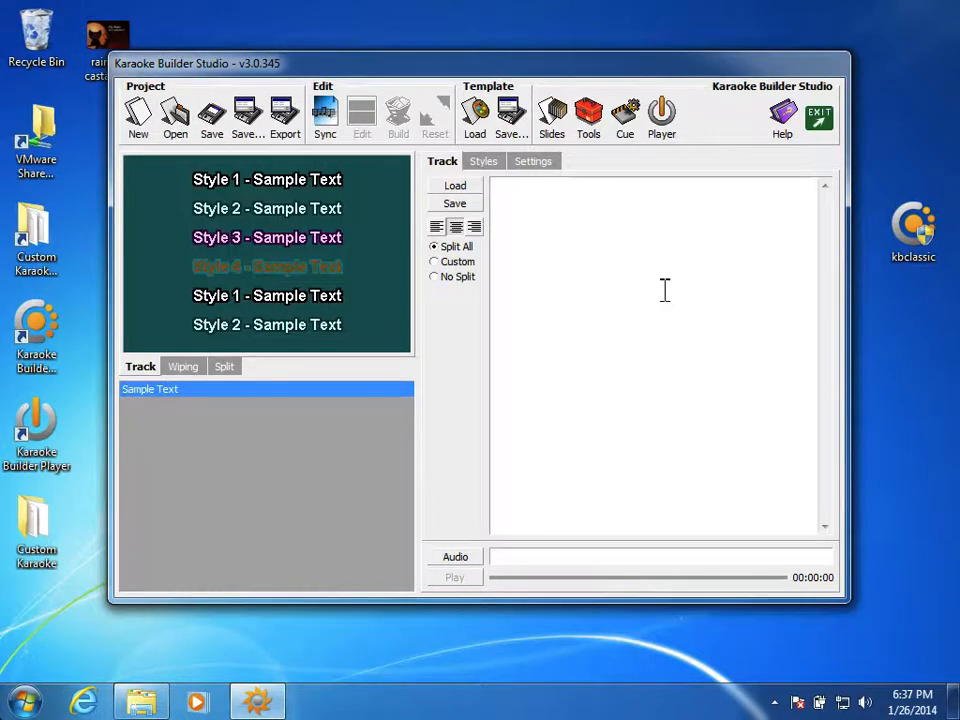